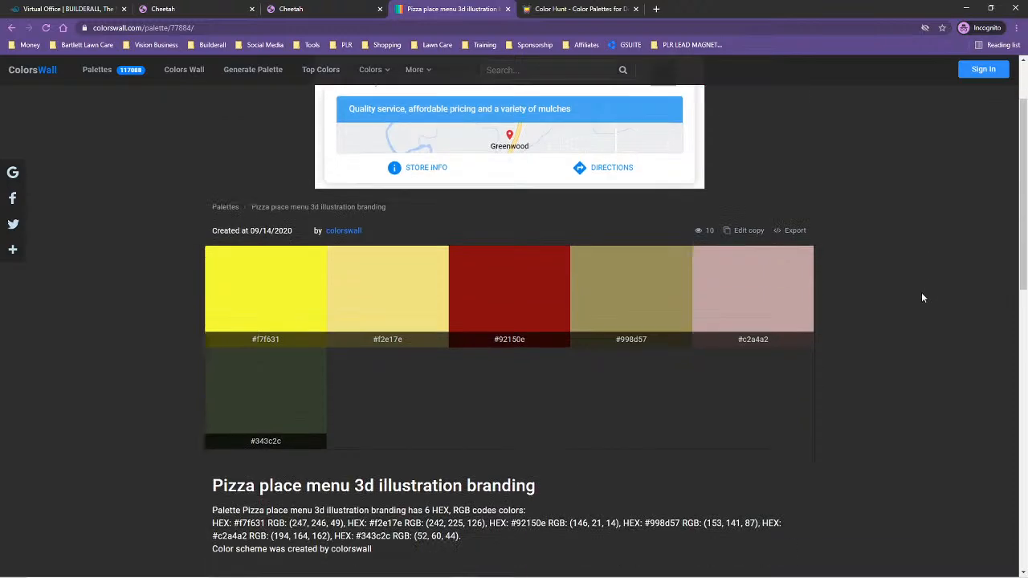
# Step: Look through the Pizza place menu 3d illustration branding palette, down to its table of HEX and RGB codes
pyautogui.scroll(4, 935, 291)
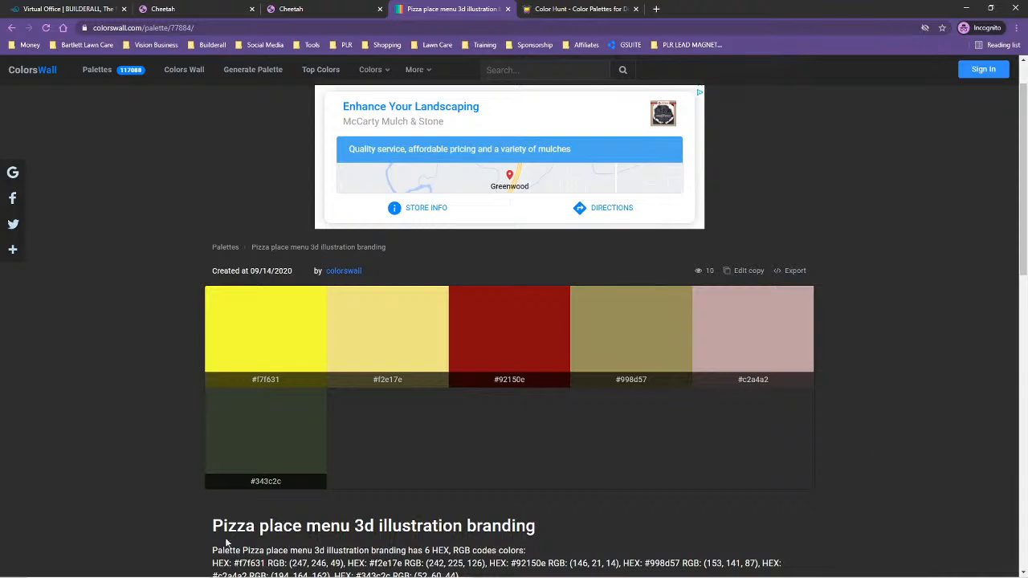
pyautogui.scroll(-1, 849, 420)
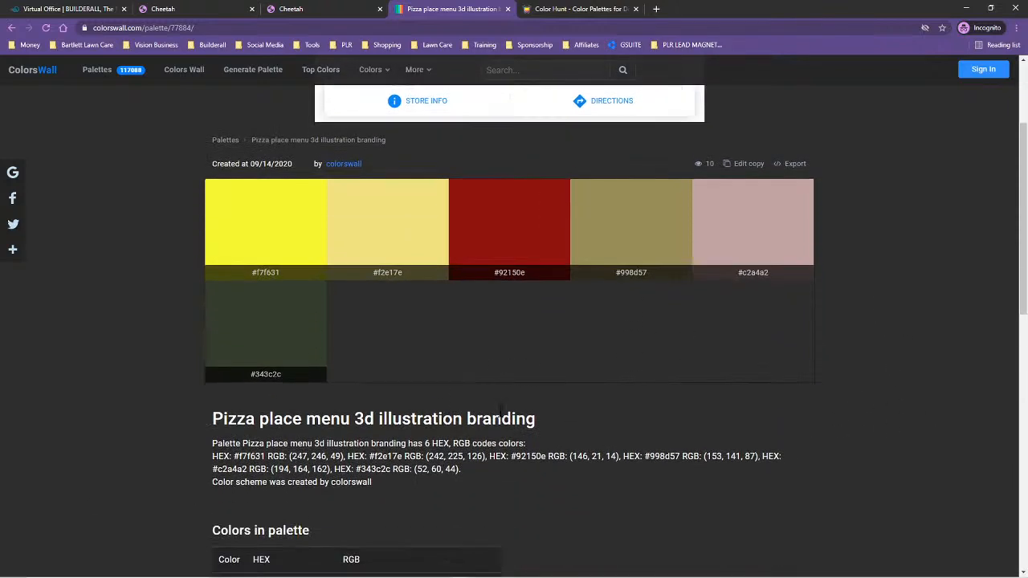
pyautogui.scroll(-1, 195, 351)
pyautogui.moveTo(208, 365); pyautogui.dragTo(609, 341)
pyautogui.scroll(-3, 181, 298)
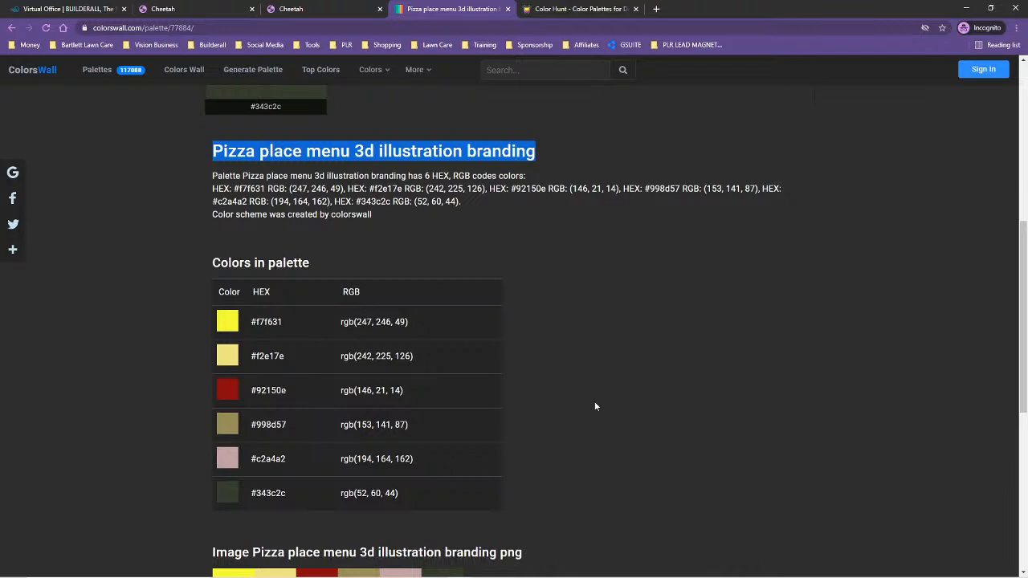
pyautogui.scroll(-2, 646, 430)
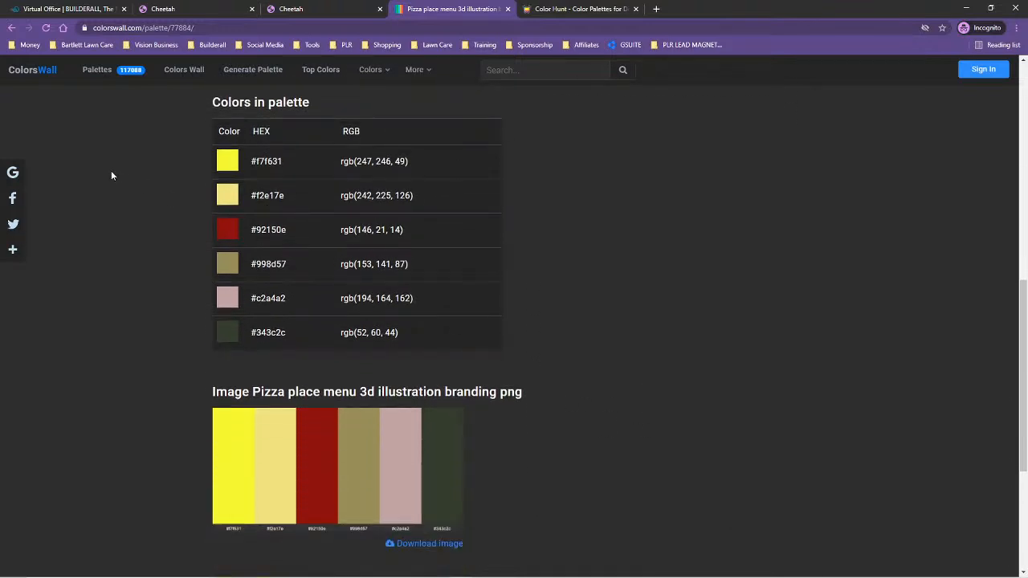
# Step: Switch to Notepad beside the palette table and list Yellow, Pale yellow, Red, Brownish, Mauve and Green on separate lines
pyautogui.moveTo(515, 572)
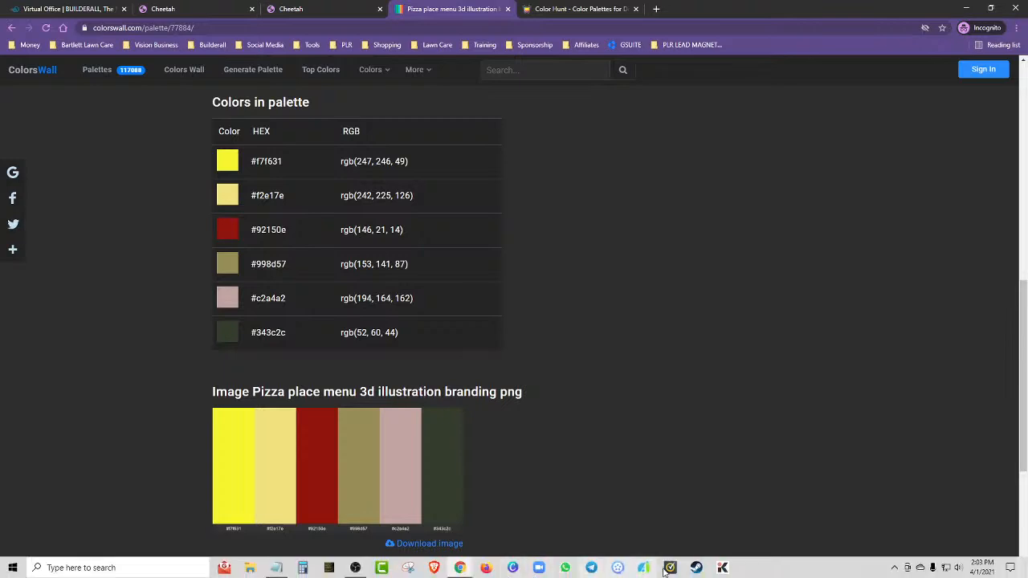
pyautogui.click(276, 568)
pyautogui.moveTo(749, 68)
pyautogui.mouseDown()
pyautogui.moveTo(695, 68)
pyautogui.moveTo(730, 68)
pyautogui.mouseUp()
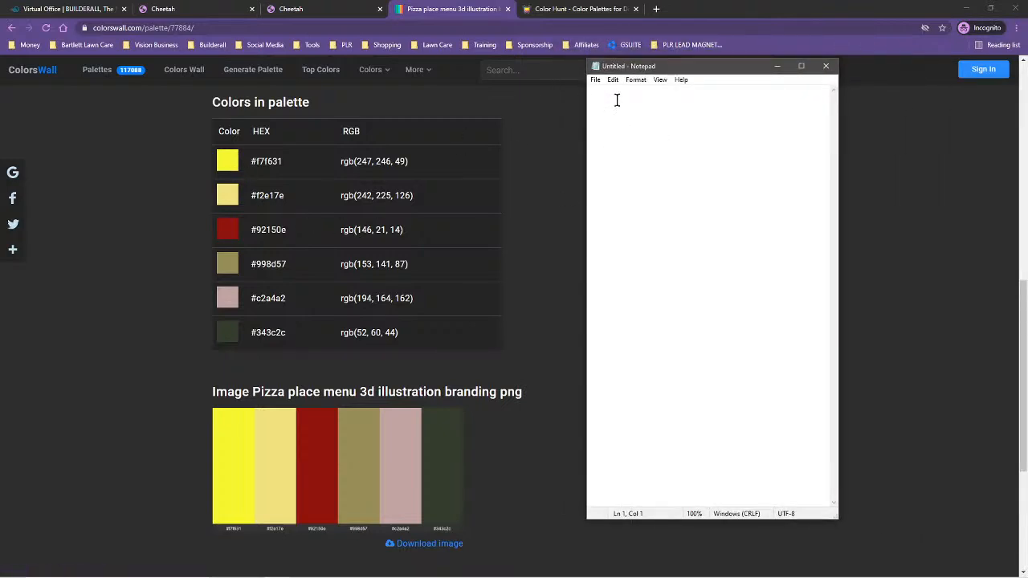
pyautogui.write('Yello')
pyautogui.write('w ')
pyautogui.write('P')
pyautogui.press('BackSpace')
pyautogui.write('Pale yello')
pyautogui.press('Return')
pyautogui.write('w')
pyautogui.press('Return')
pyautogui.write('Red')
pyautogui.press('Return')
pyautogui.write('Brown')
pyautogui.write('ish ')
pyautogui.write('Mauve')
pyautogui.write('Green')
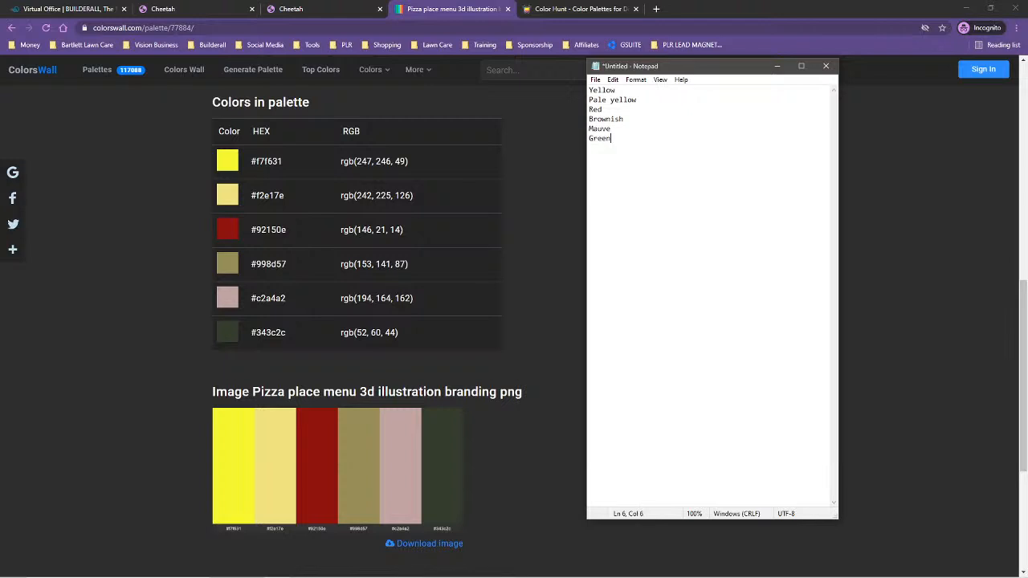
# Step: Copy the yellow HEX code #f7f631 from the palette table and paste it after Yellow in the Notepad list
pyautogui.moveTo(250, 164); pyautogui.dragTo(285, 164)
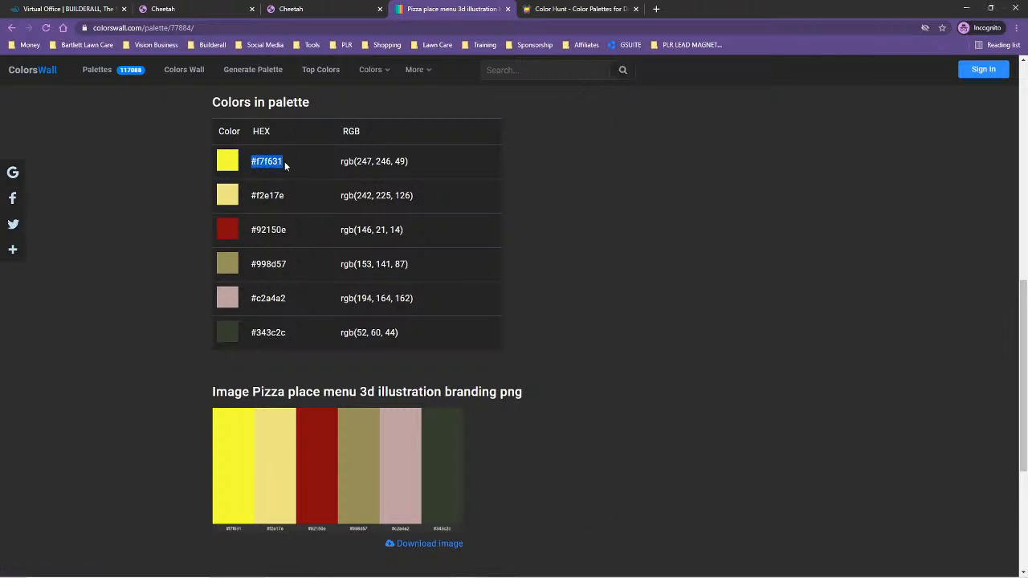
pyautogui.rightClick(286, 164)
pyautogui.click(297, 244)
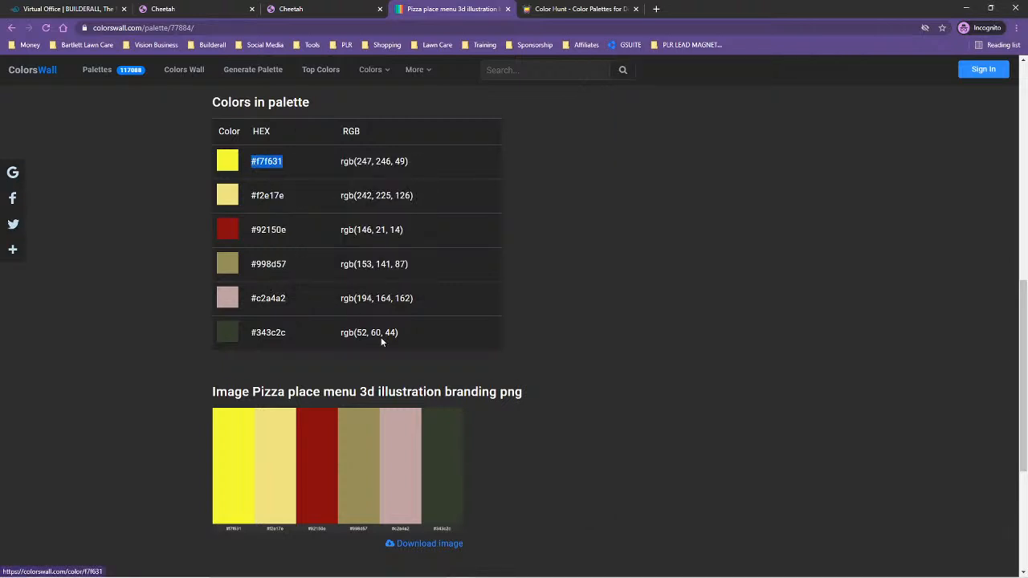
pyautogui.moveTo(522, 575)
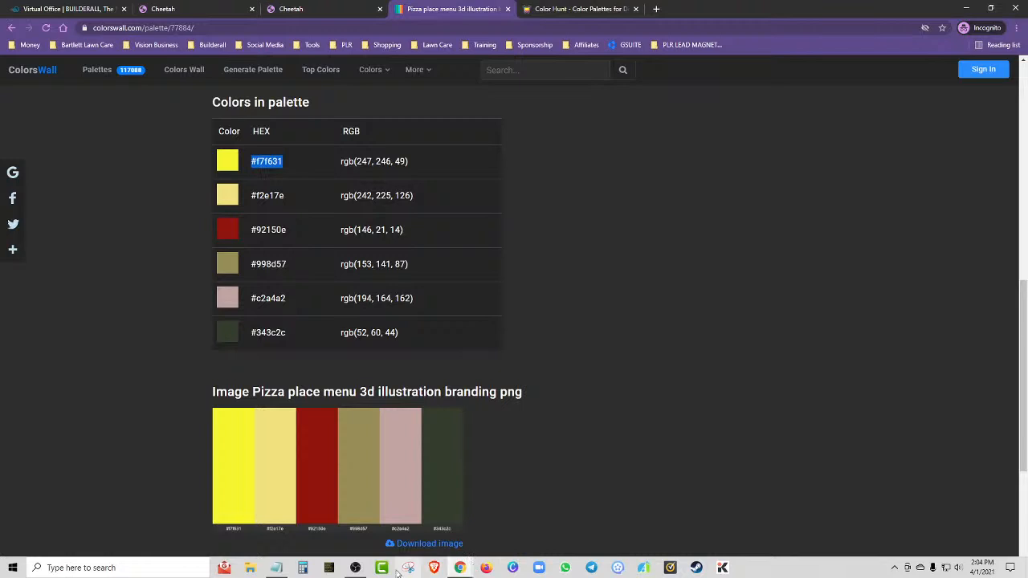
pyautogui.click(276, 568)
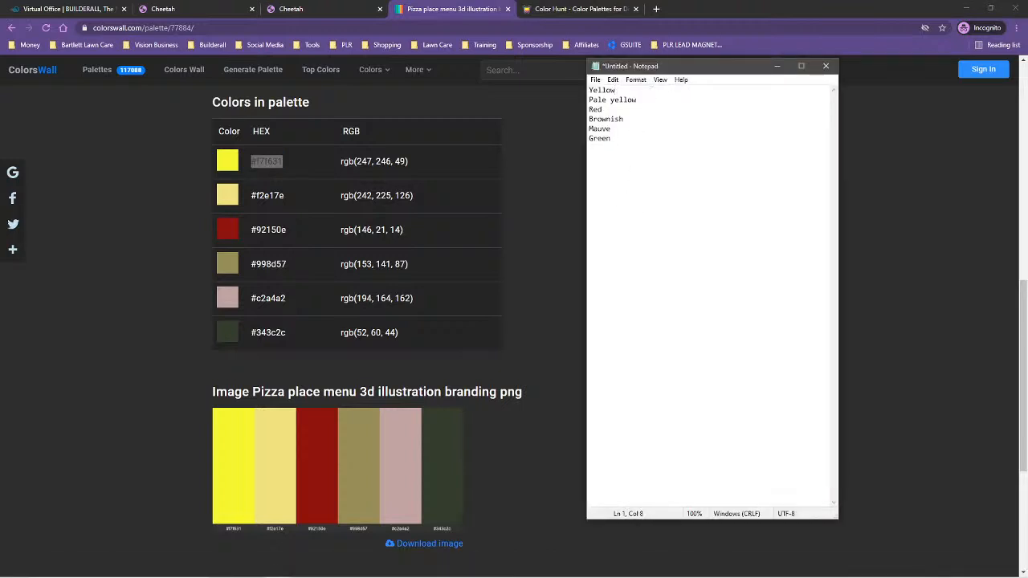
pyautogui.hotkey('ctrl', 'v')
# Step: Copy the HEX code #f2e17e from the palette table and paste it after Pale yellow in the Notepad list
pyautogui.moveTo(287, 196); pyautogui.dragTo(250, 202)
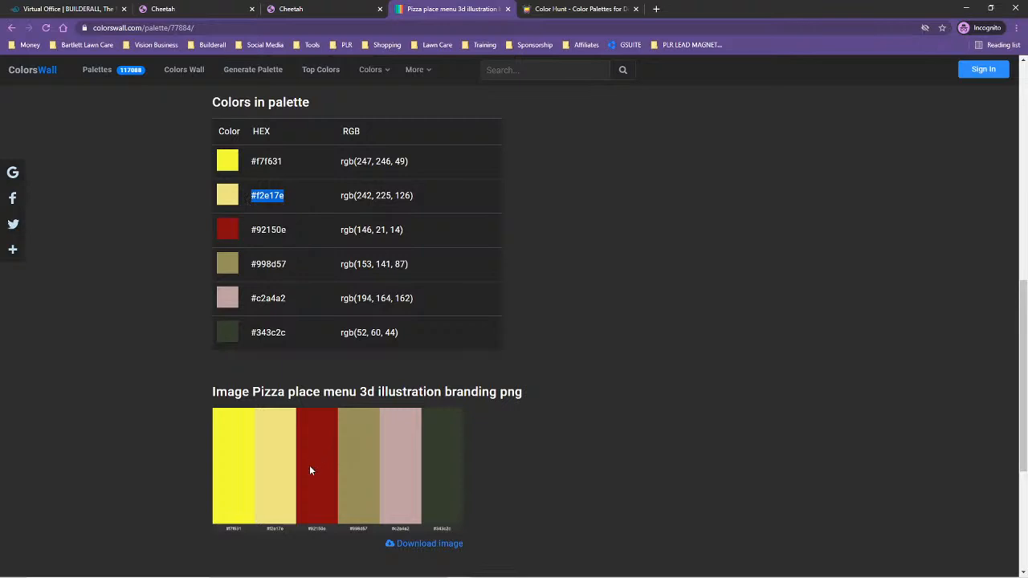
pyautogui.moveTo(450, 576)
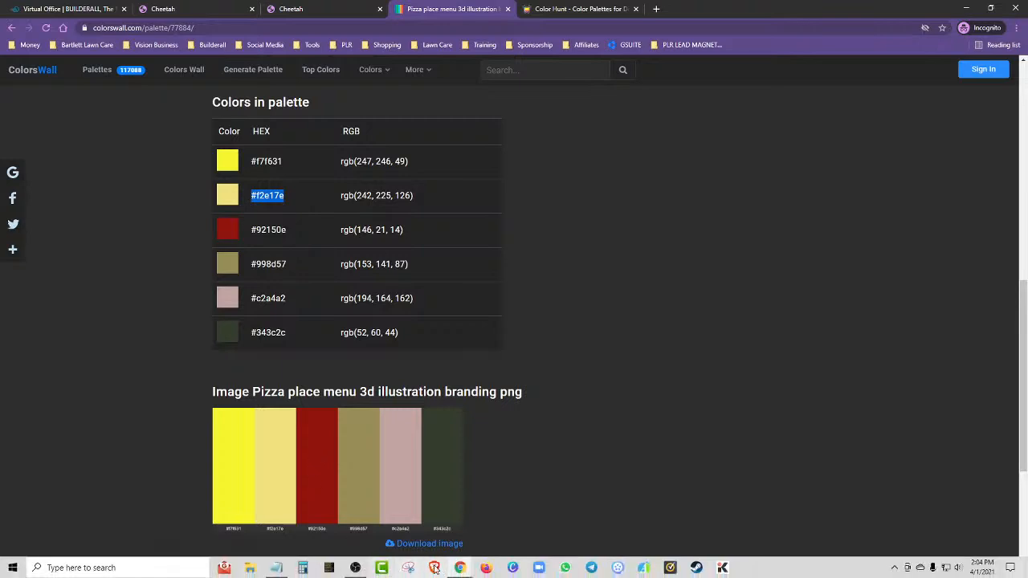
pyautogui.click(276, 568)
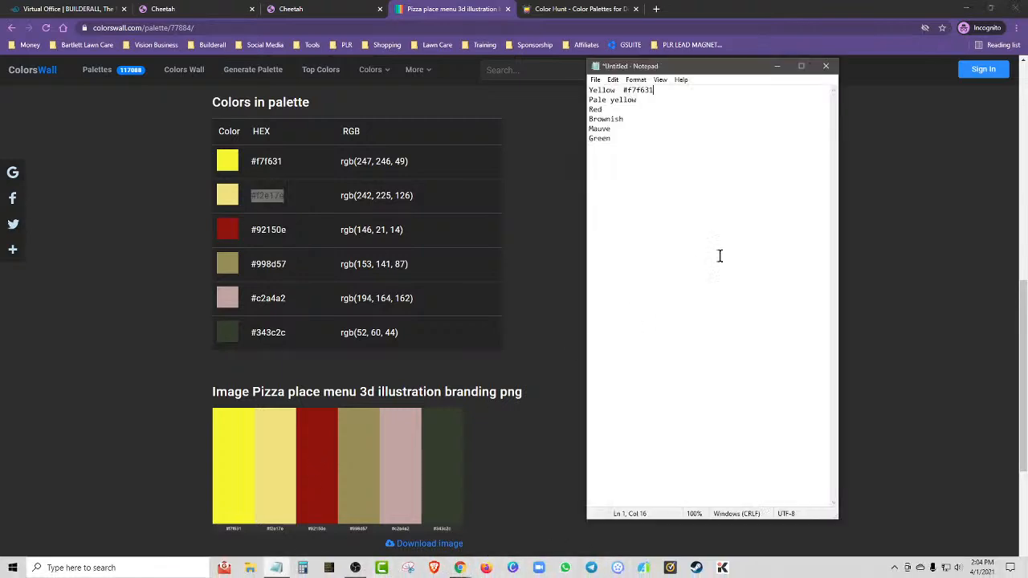
pyautogui.click(651, 101)
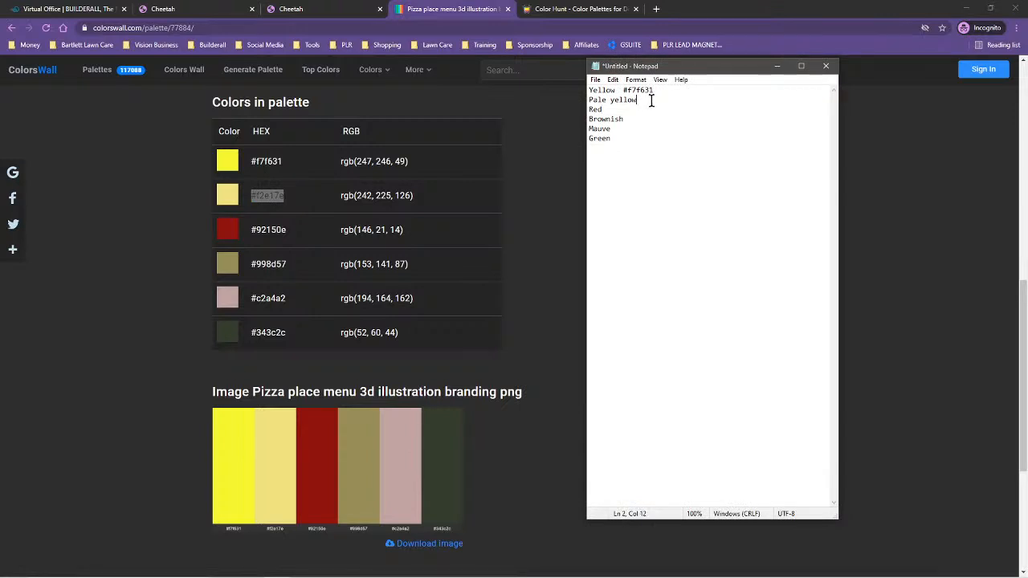
pyautogui.press('Tab')
pyautogui.hotkey('ctrl', 'v')
pyautogui.press('Delete')
# Step: Copy the red HEX code #92150e from the palette table to the Red line in Notepad
pyautogui.click(616, 110)
pyautogui.moveTo(298, 229); pyautogui.dragTo(248, 238)
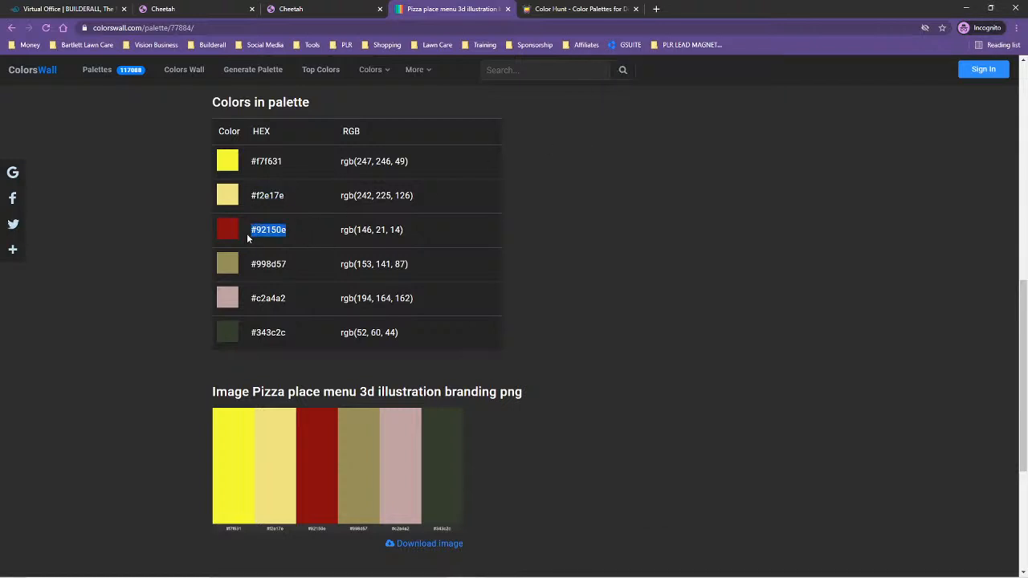
pyautogui.click(276, 568)
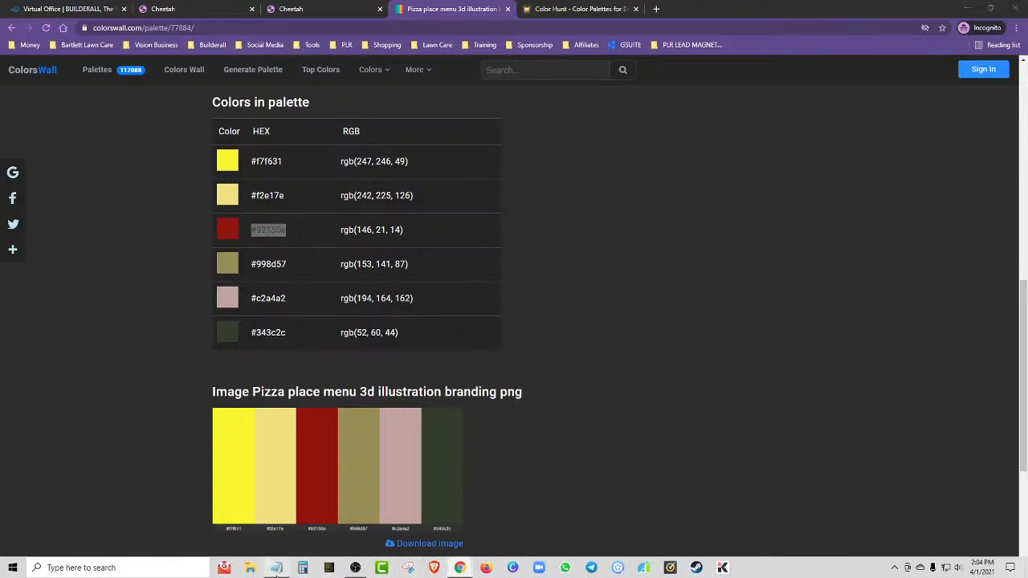
pyautogui.hotkey('ctrl', 'v')
# Step: Copy the HEX code #998d57 from the palette table to the Brownish line in Notepad
pyautogui.click(633, 118)
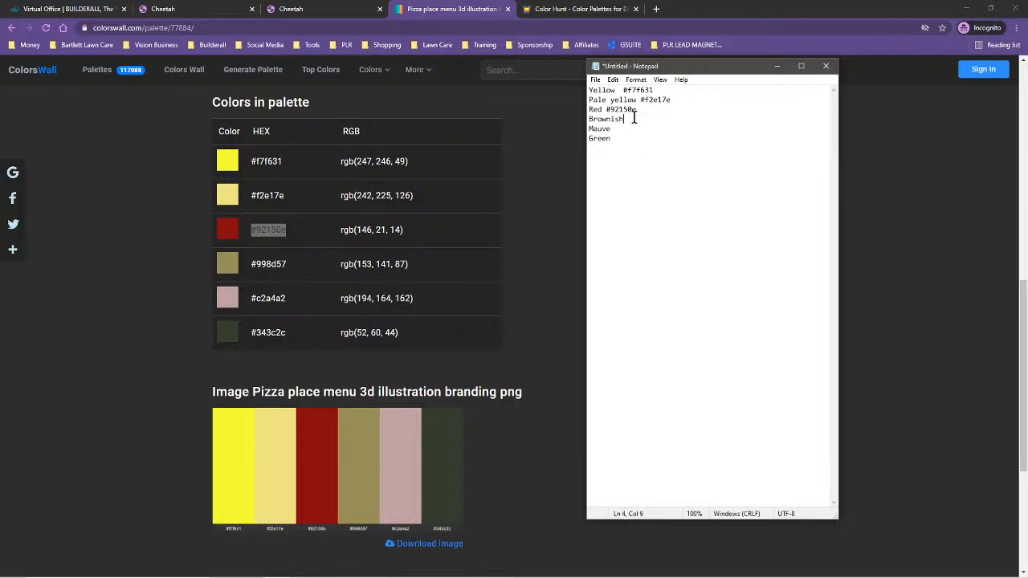
pyautogui.moveTo(297, 269); pyautogui.dragTo(253, 273)
pyautogui.moveTo(409, 572)
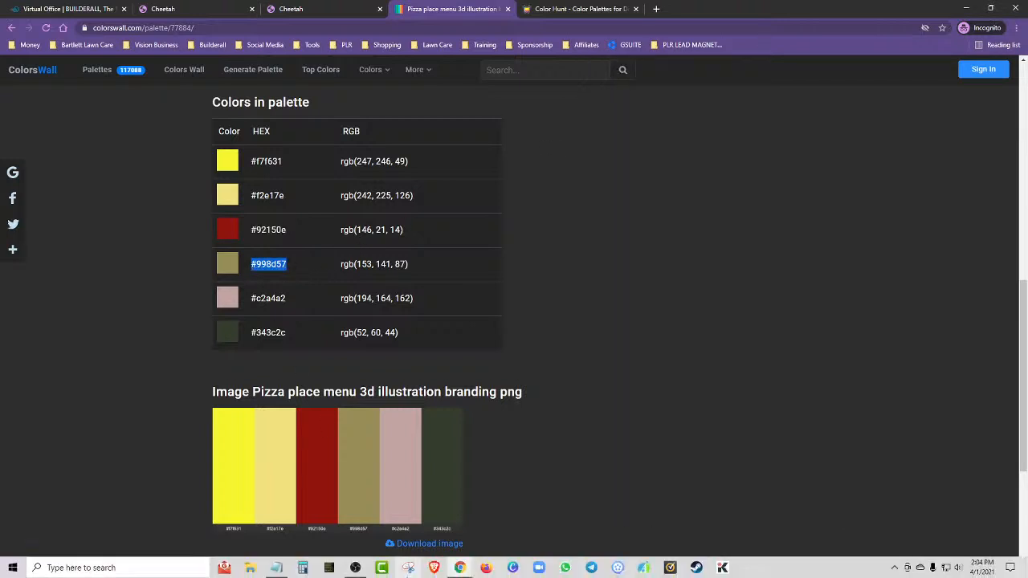
pyautogui.click(276, 568)
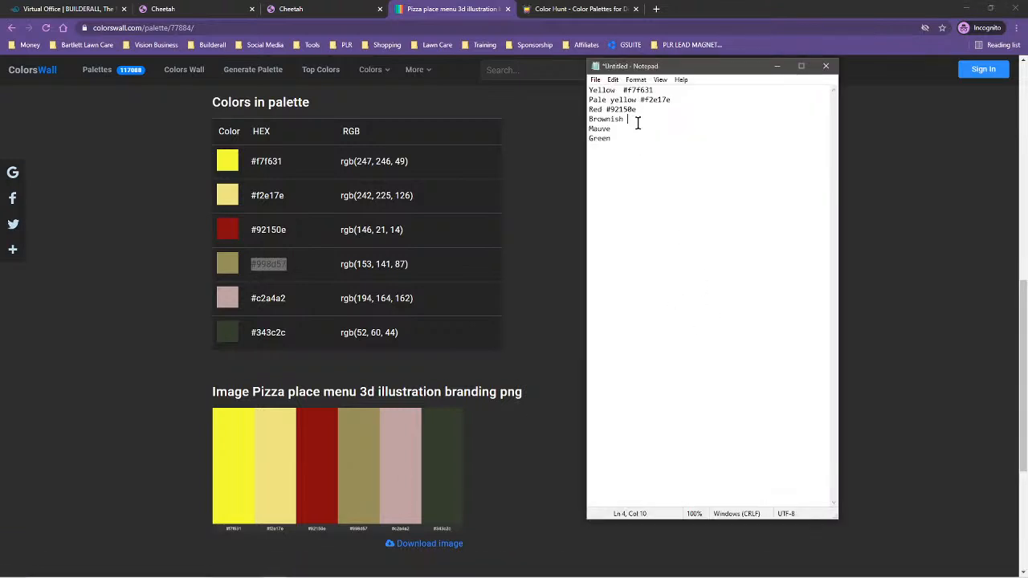
pyautogui.hotkey('ctrl', 'v')
# Step: Copy the HEX code #c2a4a2 from the palette table to the Mauve line in Notepad
pyautogui.moveTo(299, 293); pyautogui.dragTo(246, 302)
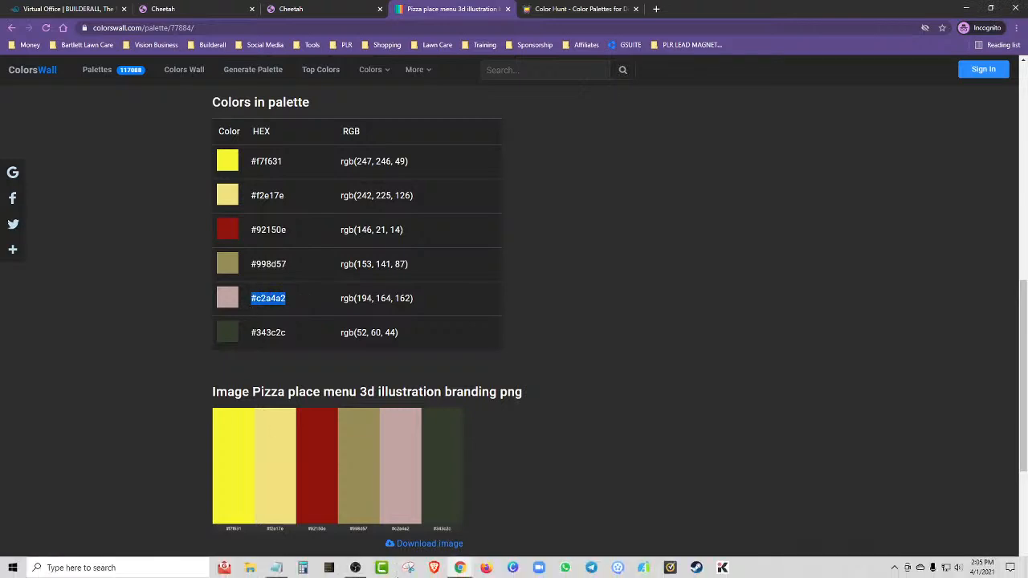
pyautogui.click(277, 568)
pyautogui.click(624, 130)
pyautogui.hotkey('ctrl', 'v')
# Step: Copy the HEX code #343c2c to the Green line in Notepad and add blank lines below the list
pyautogui.click(622, 139)
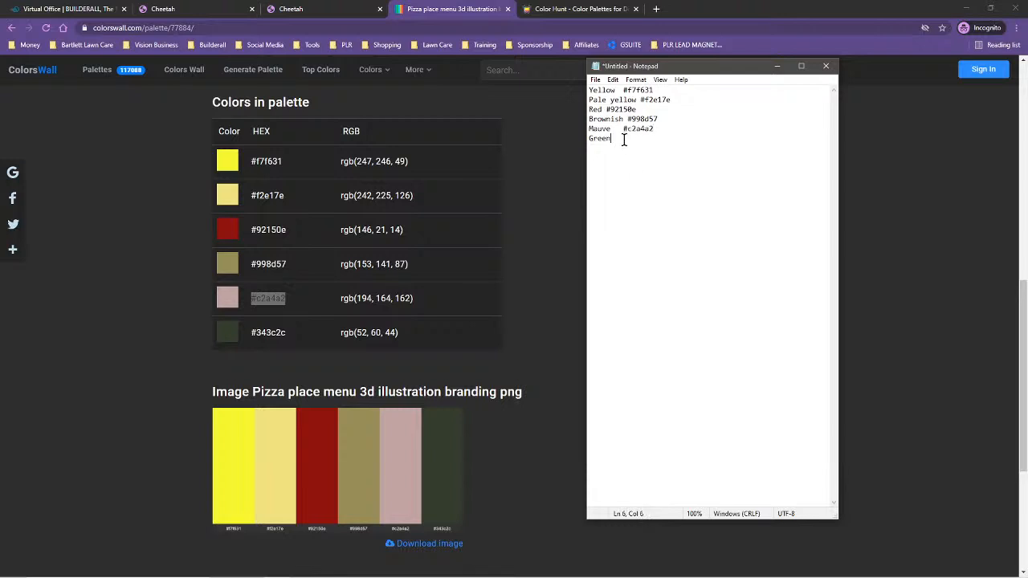
pyautogui.moveTo(289, 333); pyautogui.dragTo(250, 333)
pyautogui.hotkey('ctrl', 'c')
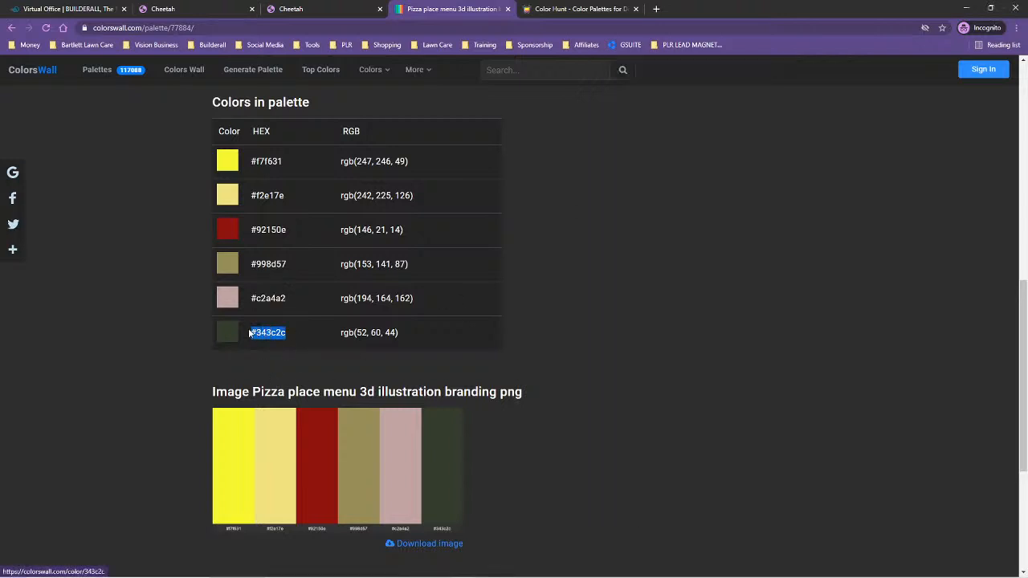
pyautogui.moveTo(415, 576)
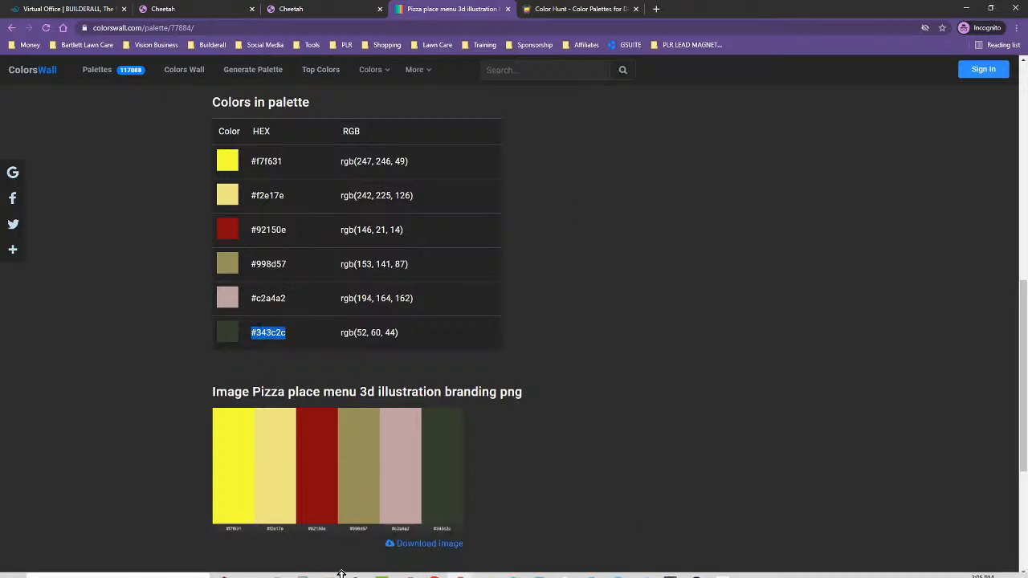
pyautogui.click(275, 567)
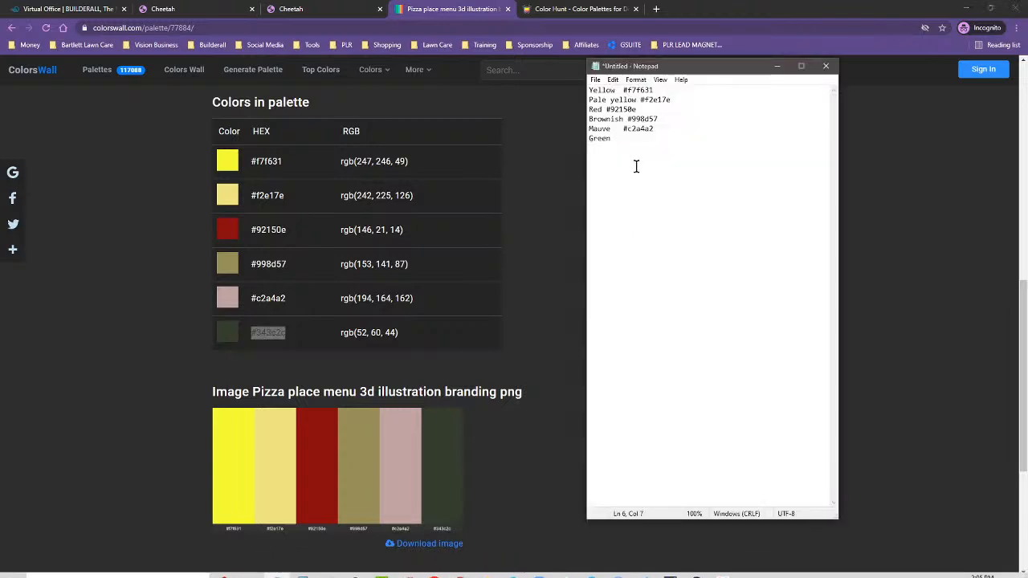
pyautogui.hotkey('ctrl', 'v')
pyautogui.press('Return')
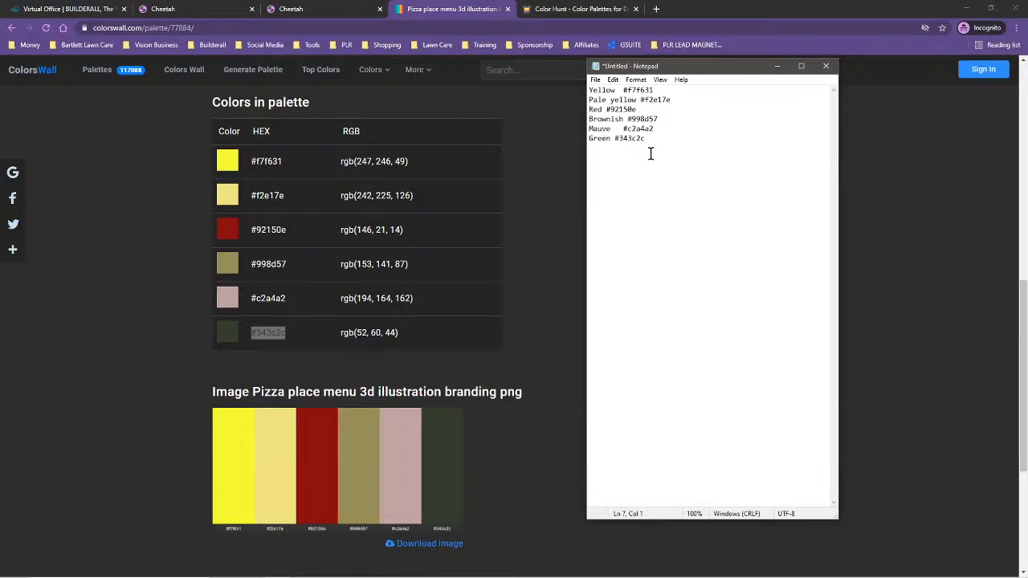
pyautogui.press('Return')
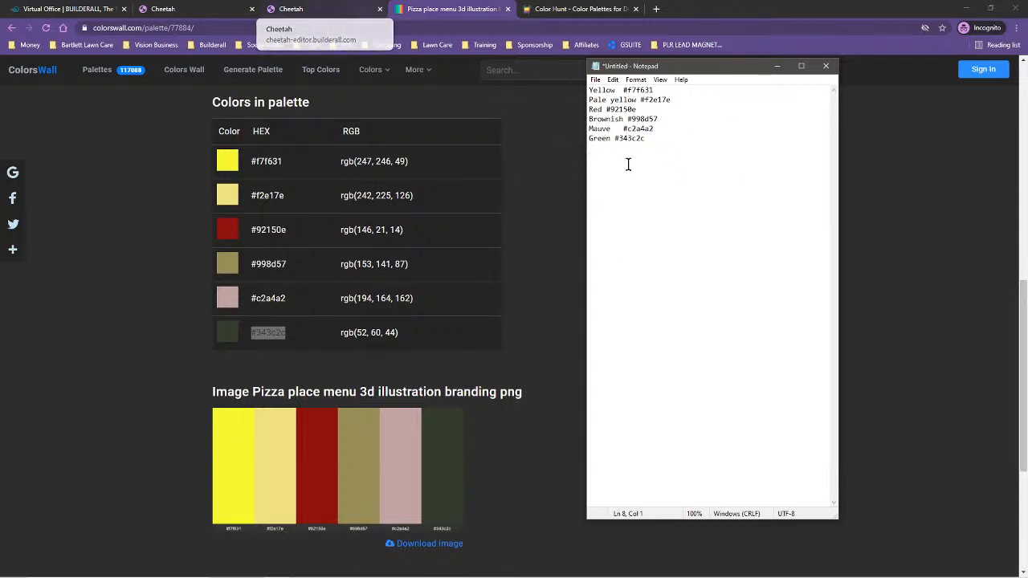
# Step: Switch to the Cheetah editor and set the site font family for Title H1 to Roboto
pyautogui.hotkey('ctrl', 'shift', 'Tab')
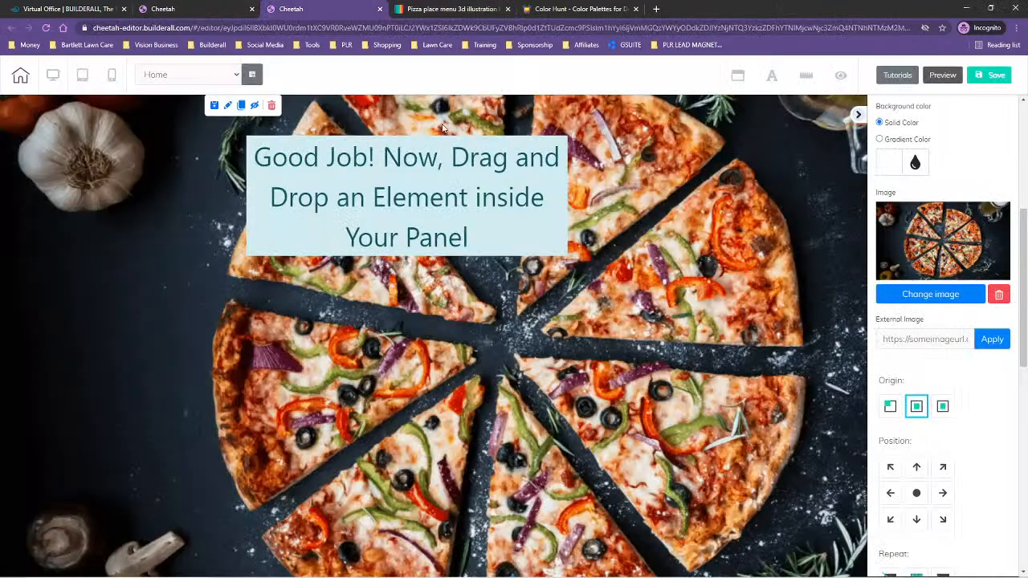
pyautogui.click(774, 78)
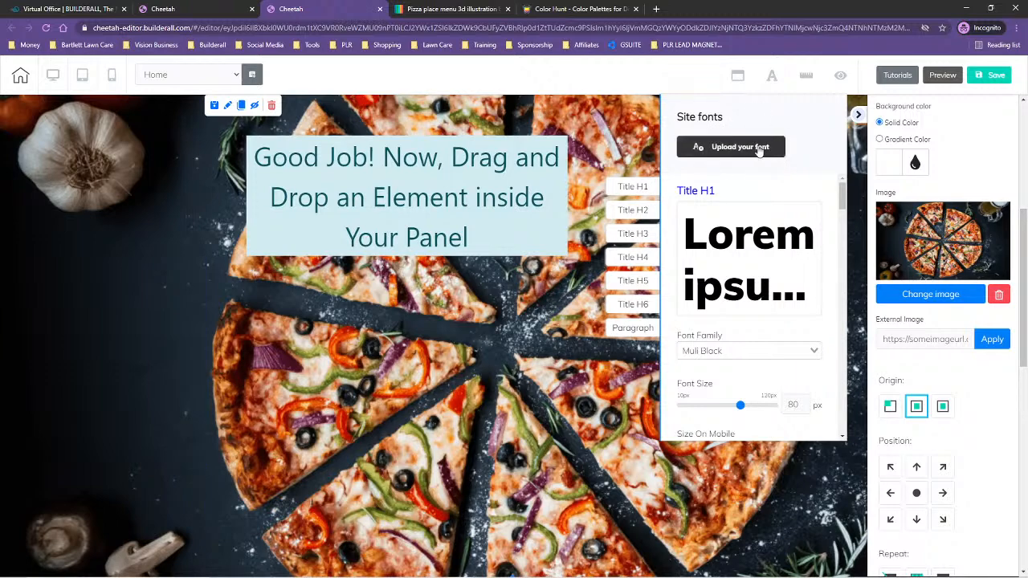
pyautogui.click(751, 351)
pyautogui.scroll(-2, 827, 314)
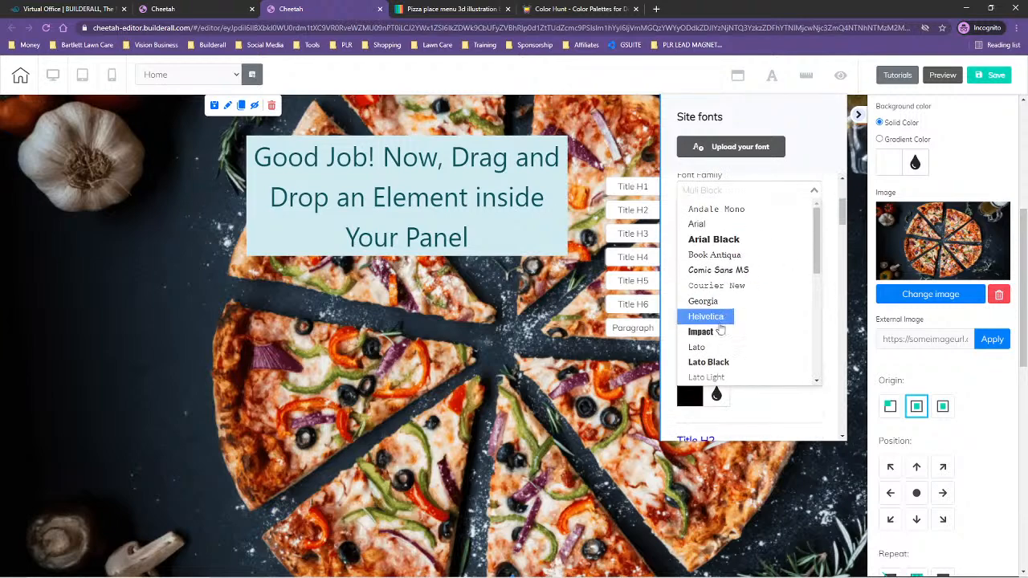
pyautogui.scroll(-1, 699, 289)
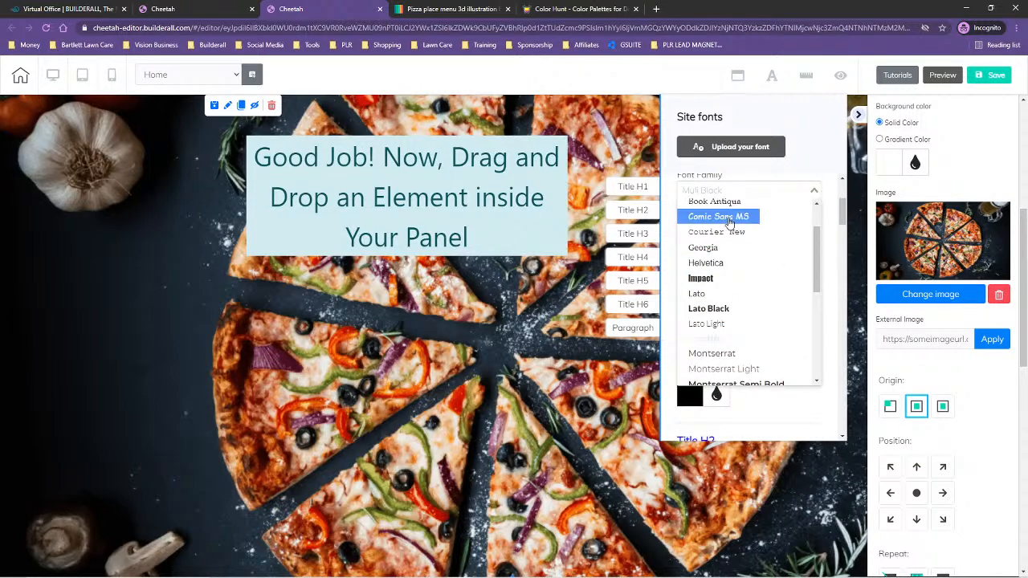
pyautogui.scroll(-3, 732, 244)
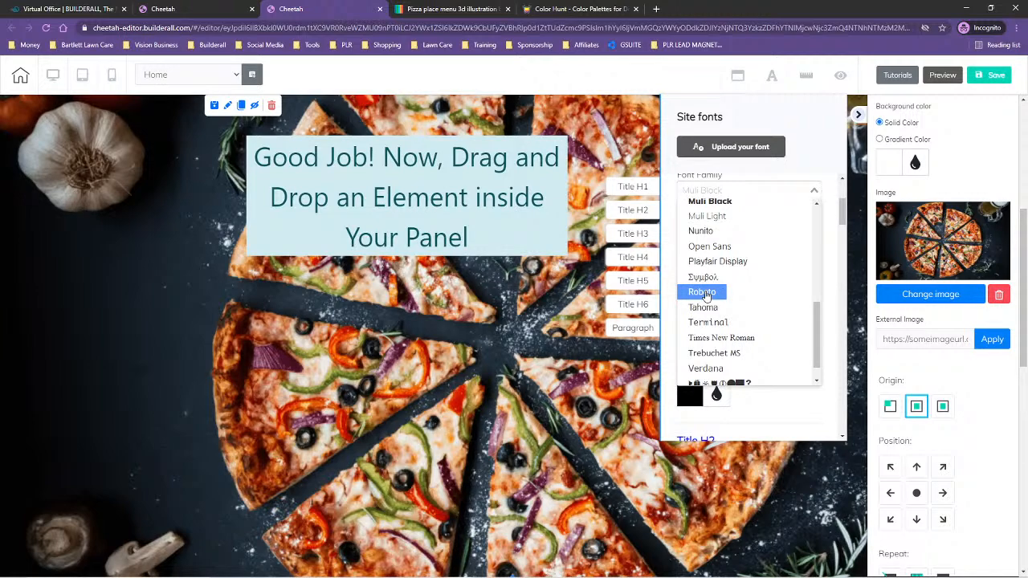
pyautogui.click(706, 294)
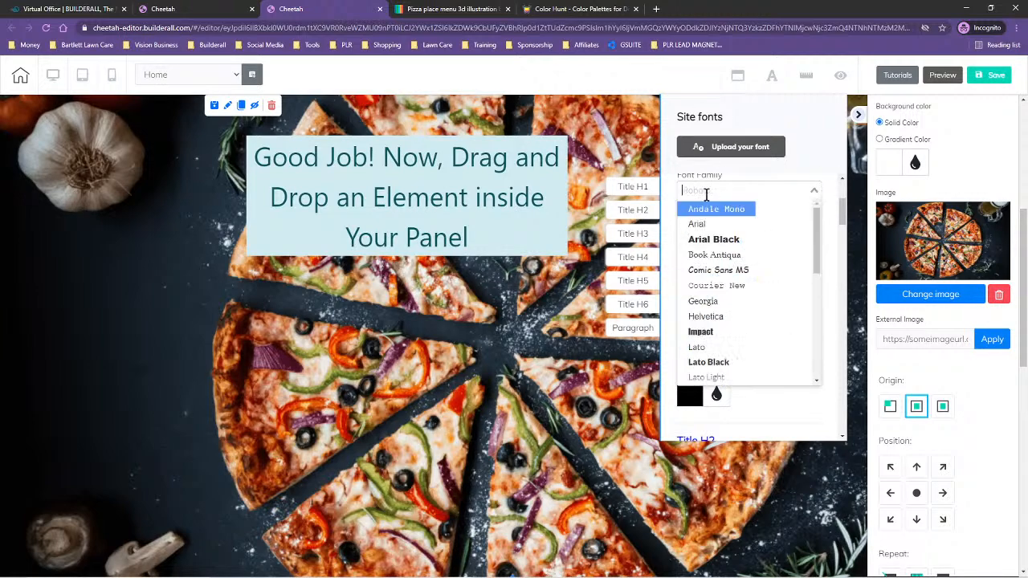
# Step: Switch to Notepad, add the font name Roboto below the color list, and move the window clear of the site fonts settings
pyautogui.moveTo(514, 576)
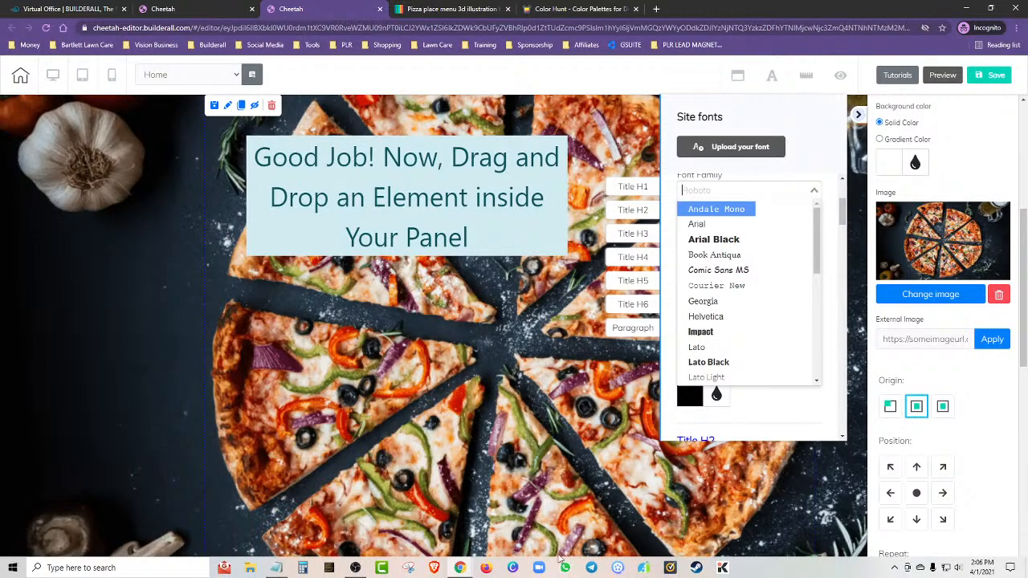
pyautogui.click(276, 567)
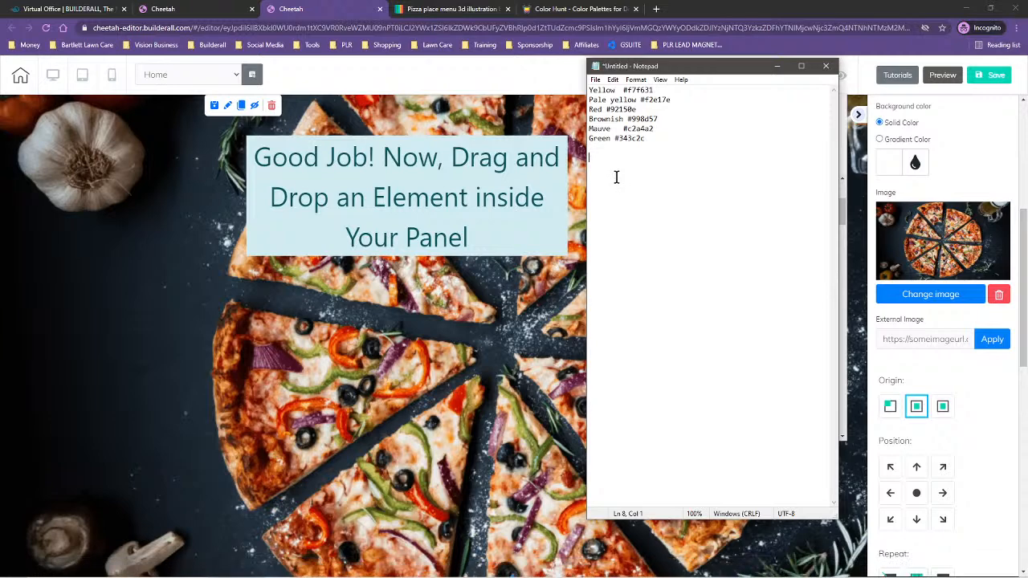
pyautogui.write('Ro')
pyautogui.press('BackSpace')
pyautogui.write('boton')
pyautogui.press('BackSpace')
pyautogui.press('Return')
pyautogui.press('Return')
pyautogui.moveTo(731, 68); pyautogui.dragTo(338, 98)
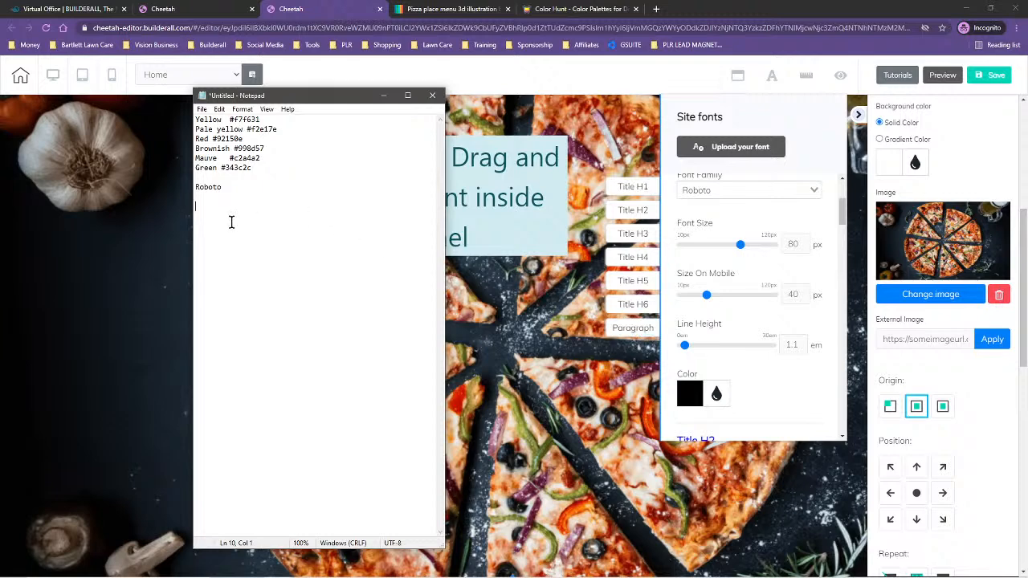
# Step: List the text styles H1, H2, H3, H4, H5, H6 and Paragraph on separate lines below Roboto
pyautogui.write('H1 ')
pyautogui.write('H2 ')
pyautogui.write('H')
pyautogui.write('3 ')
pyautogui.write('H4 ')
pyautogui.write('H5 ')
pyautogui.write('H')
pyautogui.write('6 ')
pyautogui.write('Paragr')
pyautogui.write('aph')
# Step: Add desktop and mobile sizes to the list: H1 60 40, H2 50 30, H3 45 25, H4 40 20, H5 35 18, H6 30 16
pyautogui.click(236, 203)
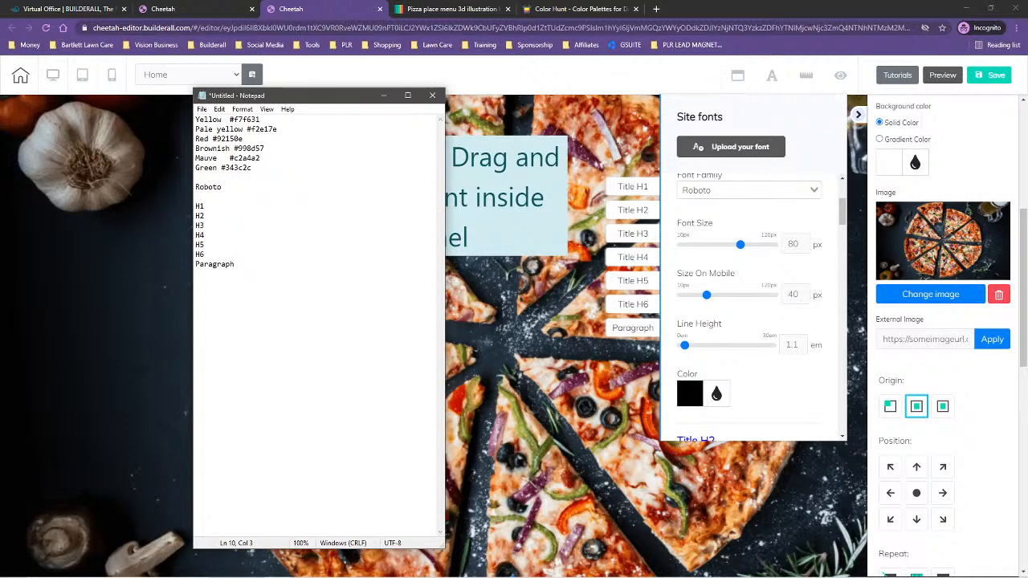
pyautogui.write('60')
pyautogui.write(' 4')
pyautogui.write('0 H2 ')
pyautogui.write('50')
pyautogui.write('25')
pyautogui.click(210, 238)
pyautogui.write('18 H6')
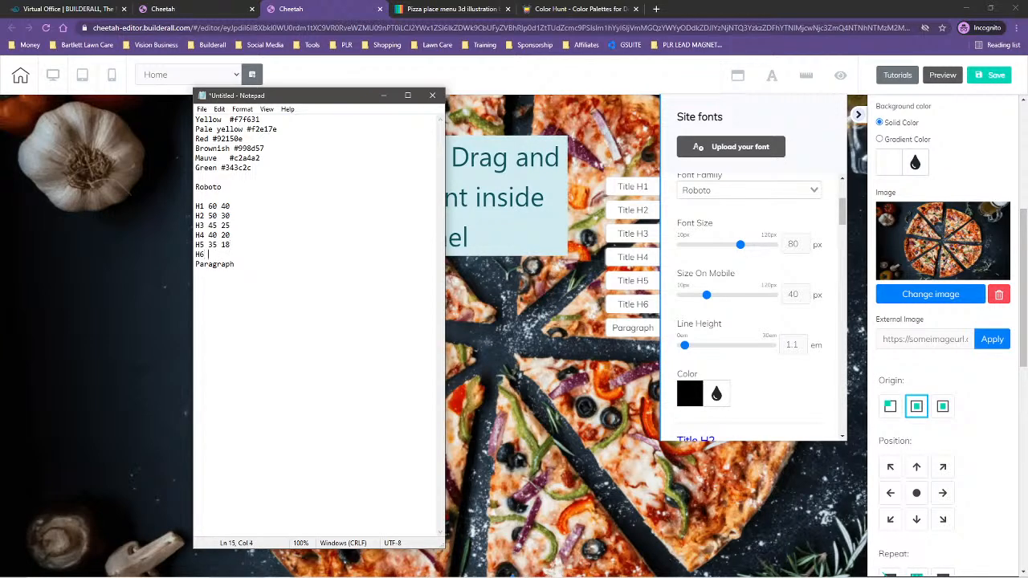
pyautogui.write(' 30 16')
# Step: Complete the Paragraph entry with desktop size 18 and a mobile size, and return to the Cheetah editor
pyautogui.click(240, 266)
pyautogui.press('Return')
pyautogui.write('18 15')
pyautogui.press('BackSpace')
pyautogui.click(230, 279)
pyautogui.press('Return')
pyautogui.click(672, 491)
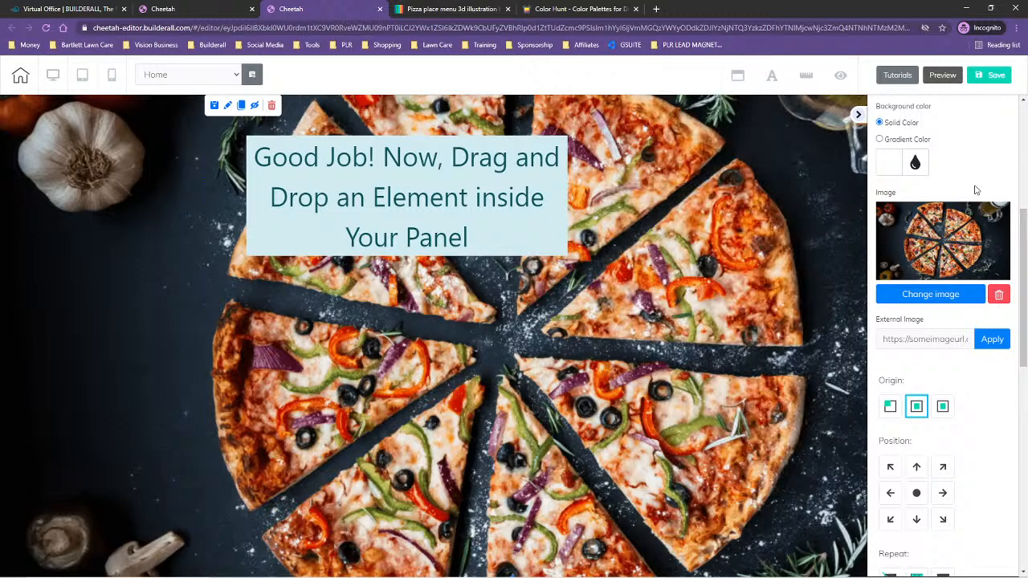
# Step: Open the Button designs among the elements that can be added to the page and look through them
pyautogui.scroll(4, 918, 161)
pyautogui.click(905, 125)
pyautogui.click(980, 155)
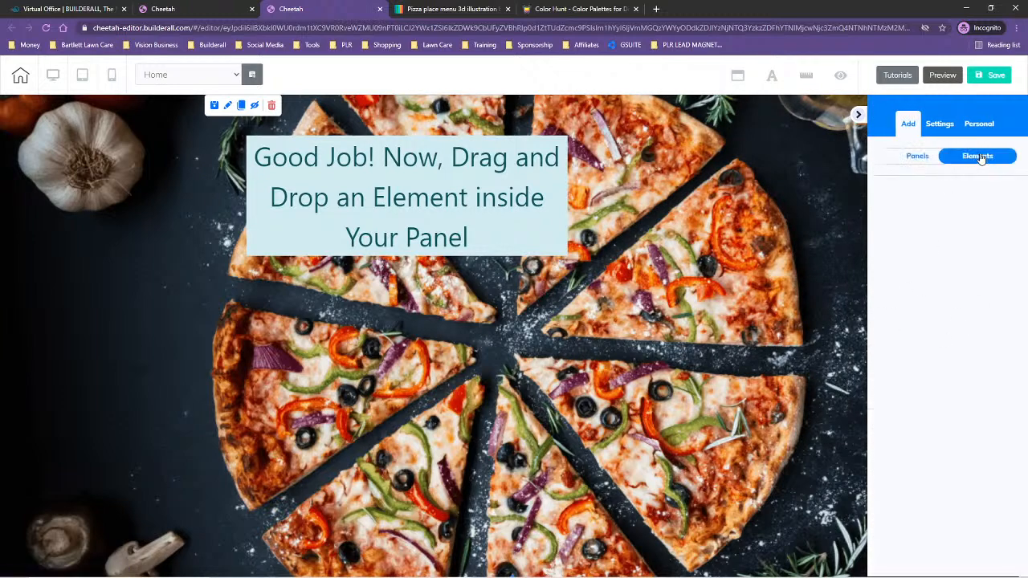
pyautogui.scroll(-4, 949, 433)
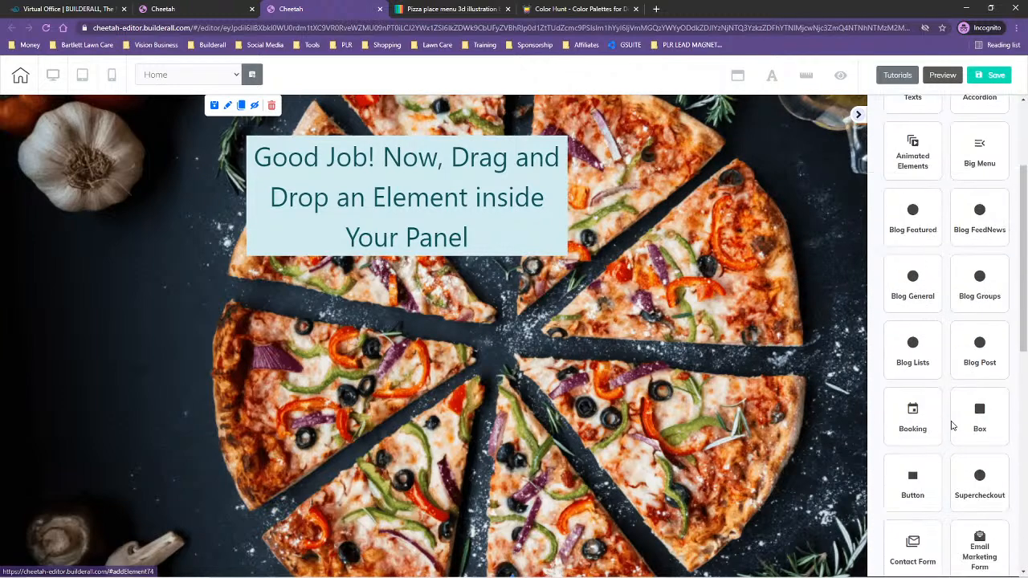
pyautogui.click(914, 323)
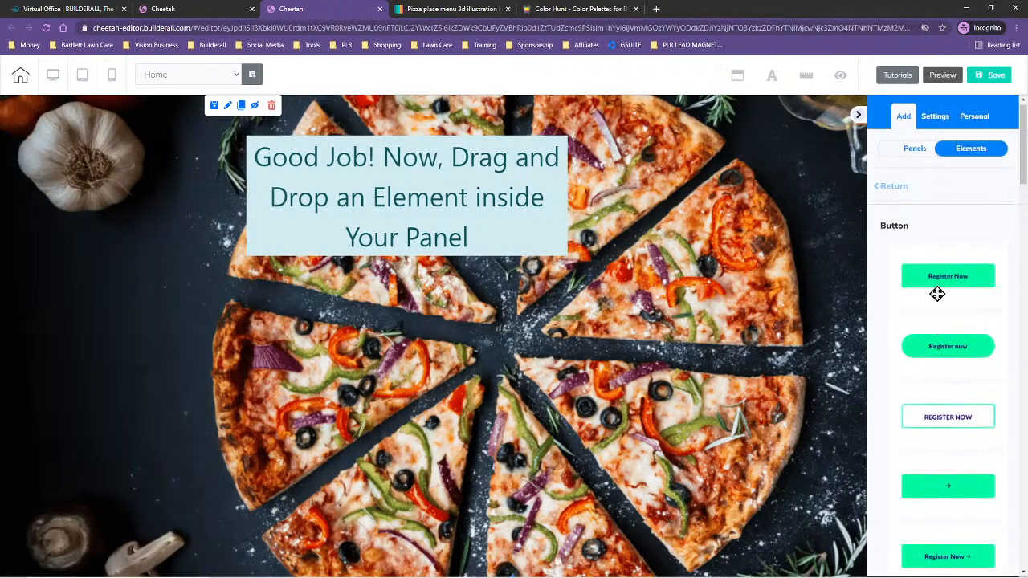
pyautogui.scroll(-1, 942, 363)
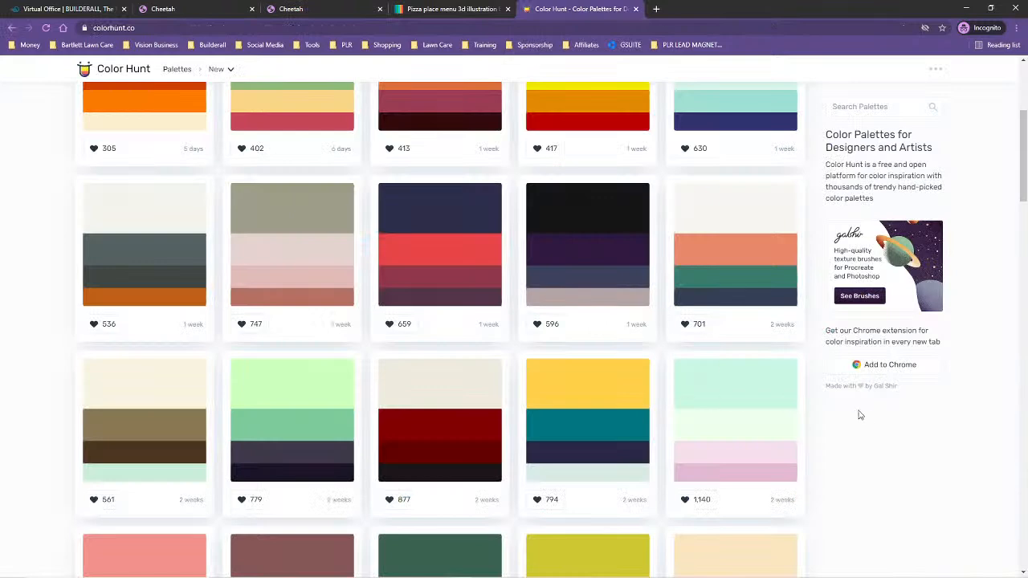
# Step: Filter the Color Hunt palettes to show only the Blue collection
pyautogui.scroll(3, 819, 401)
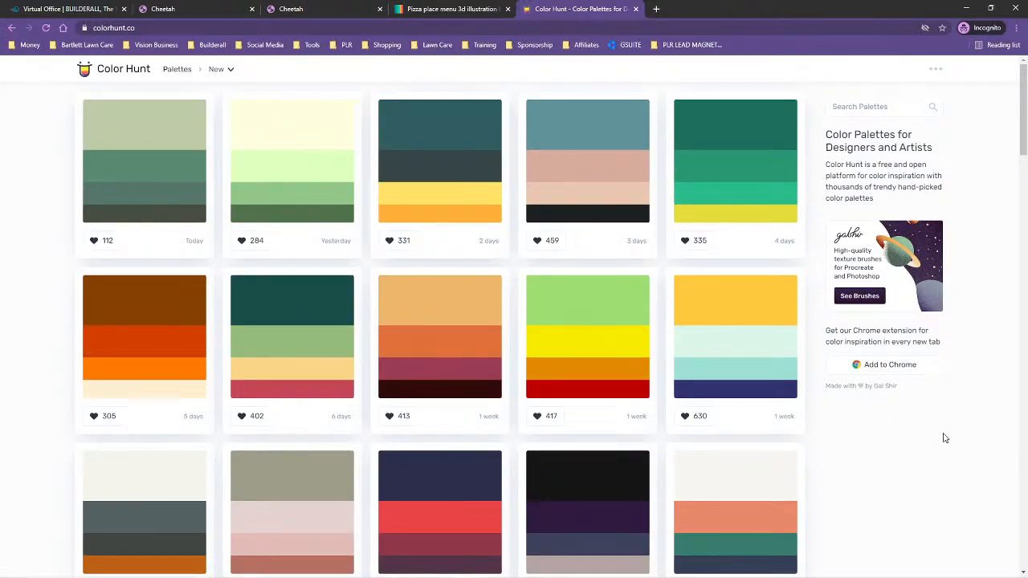
pyautogui.click(177, 26)
pyautogui.click(178, 26)
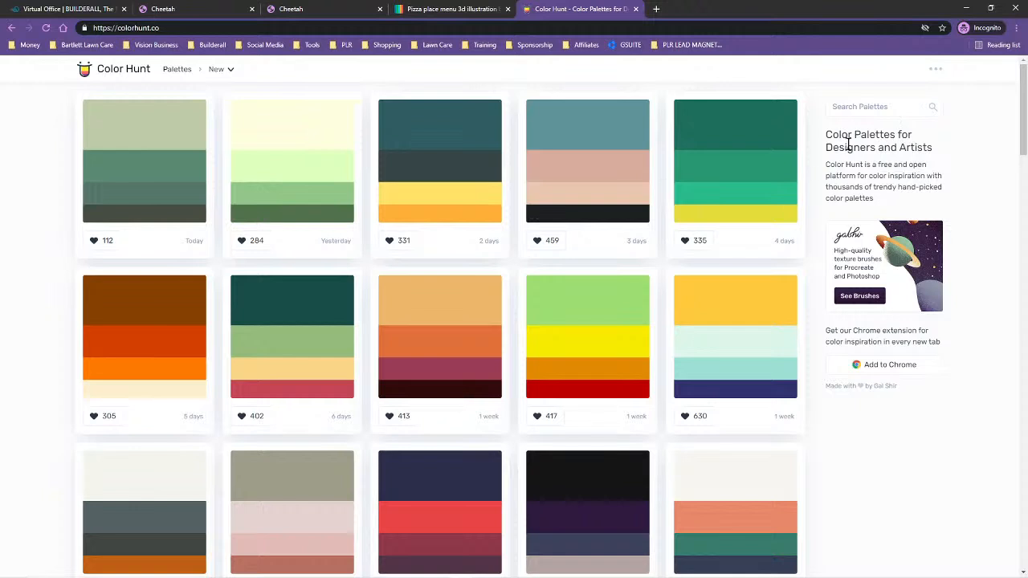
pyautogui.click(850, 106)
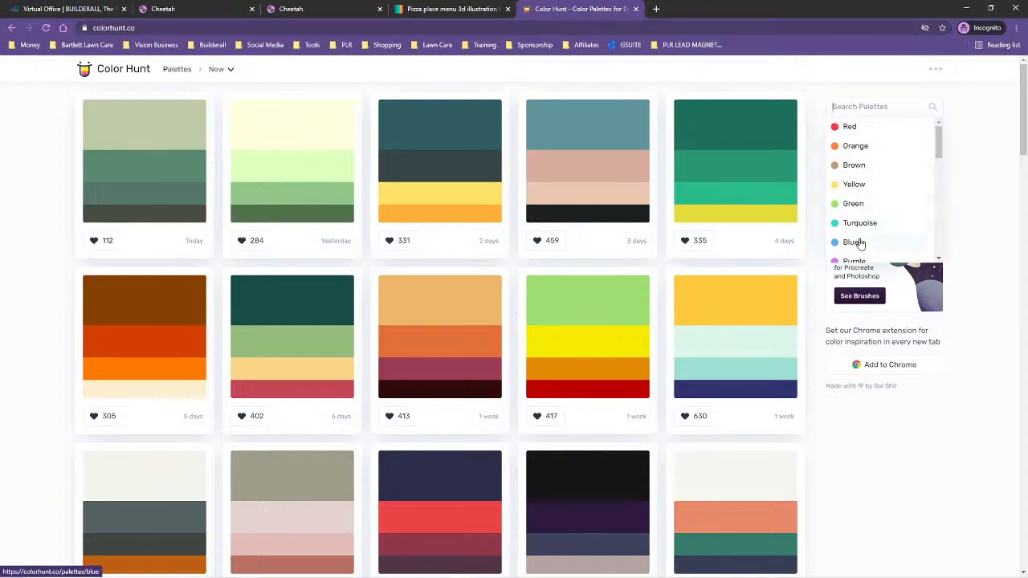
pyautogui.click(853, 243)
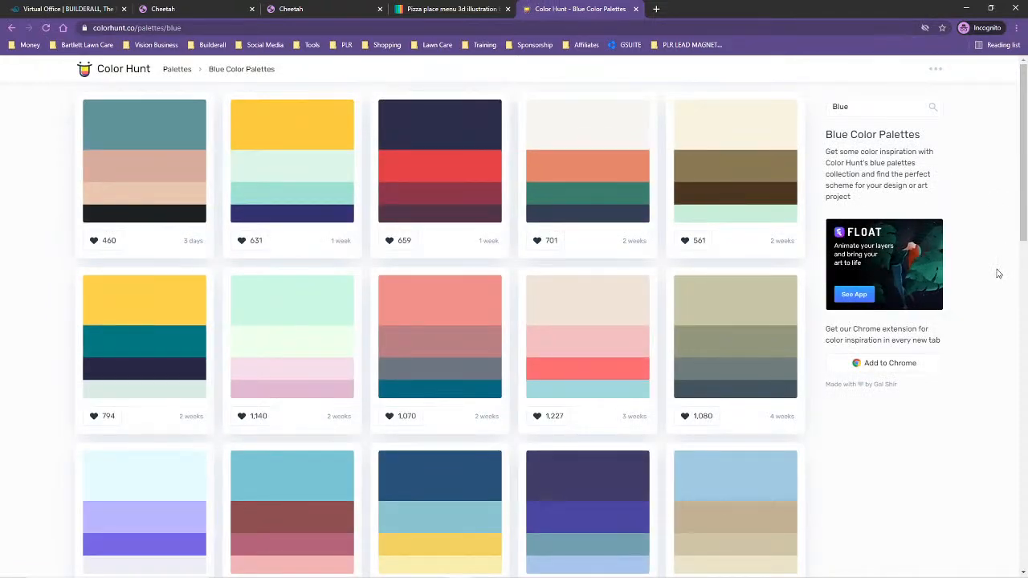
# Step: Look through the blue color palettes and close the Color Hunt and ColorsWall pages
pyautogui.scroll(-1, 992, 263)
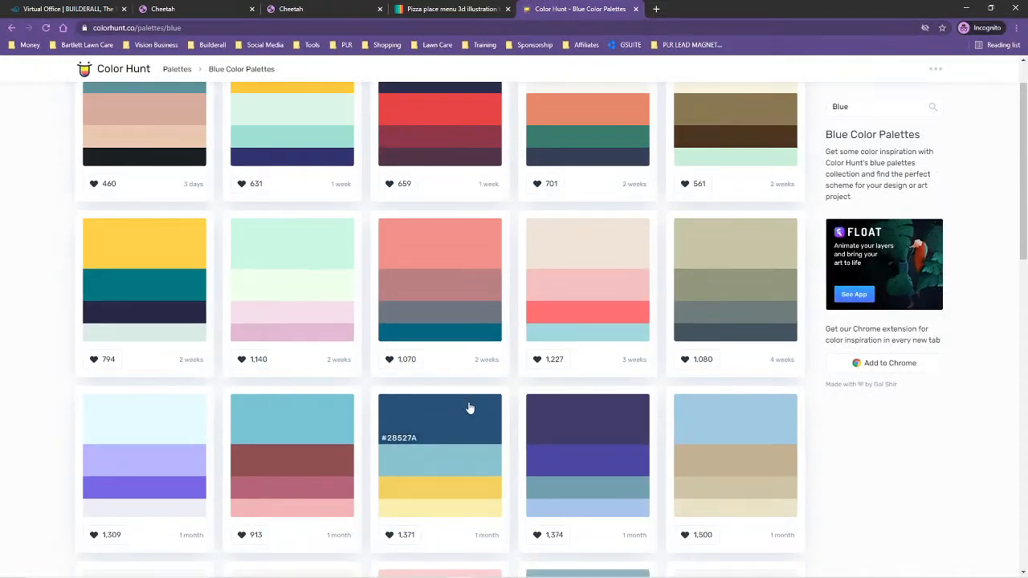
pyautogui.scroll(-5, 572, 399)
pyautogui.scroll(-9, 945, 441)
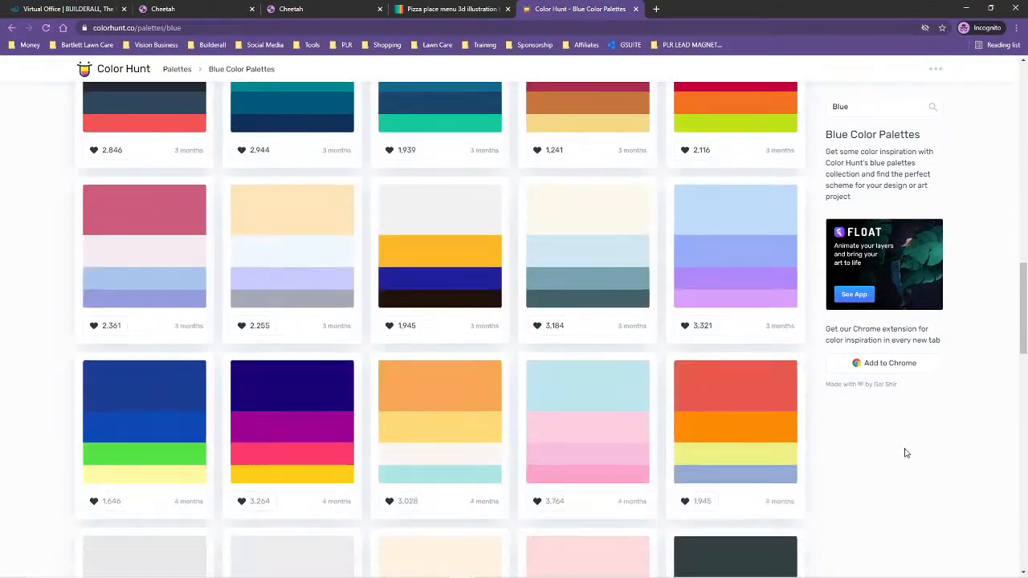
pyautogui.scroll(-7, 937, 441)
pyautogui.scroll(4, 943, 436)
pyautogui.scroll(2, 839, 402)
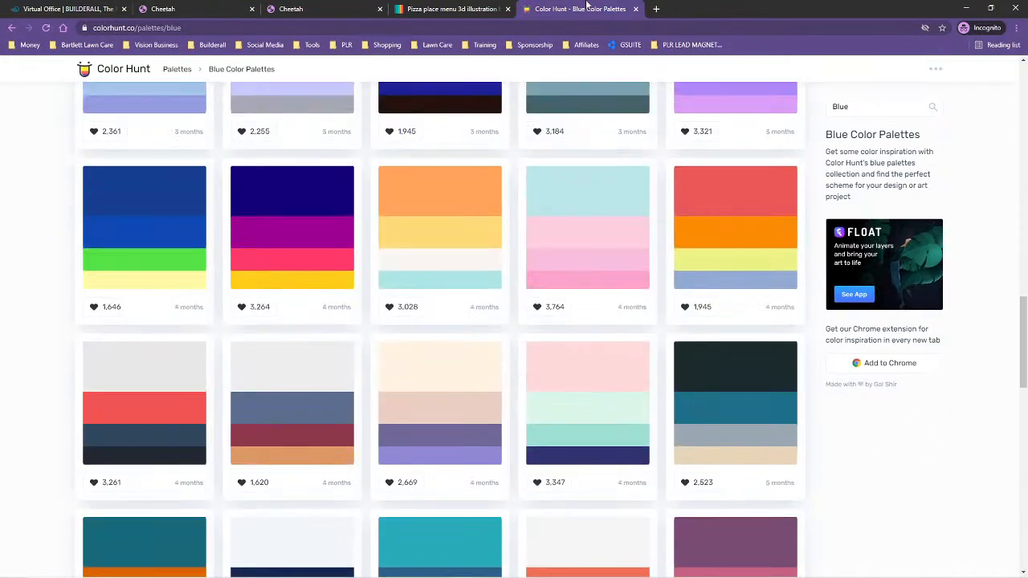
pyautogui.click(636, 9)
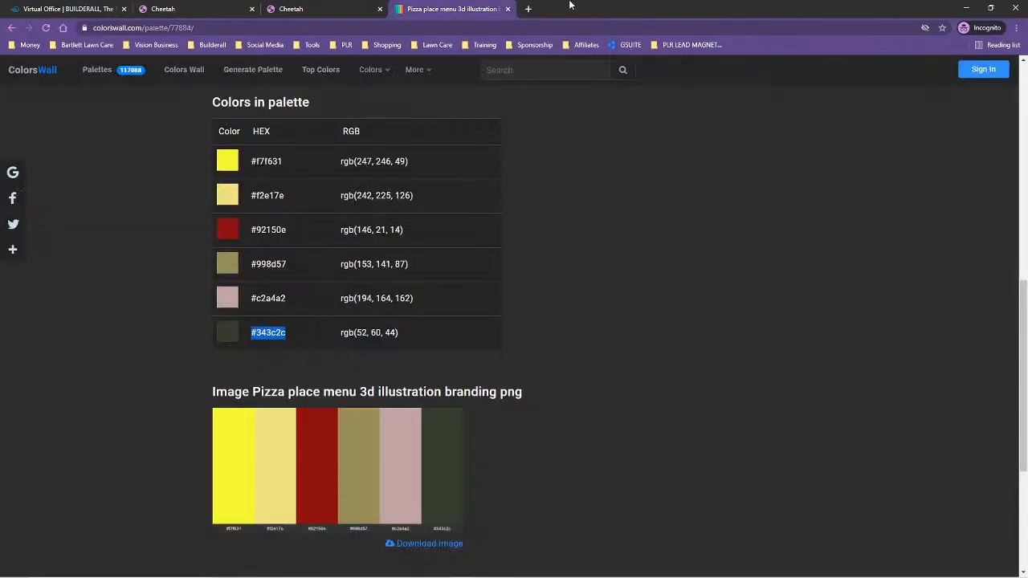
pyautogui.click(506, 9)
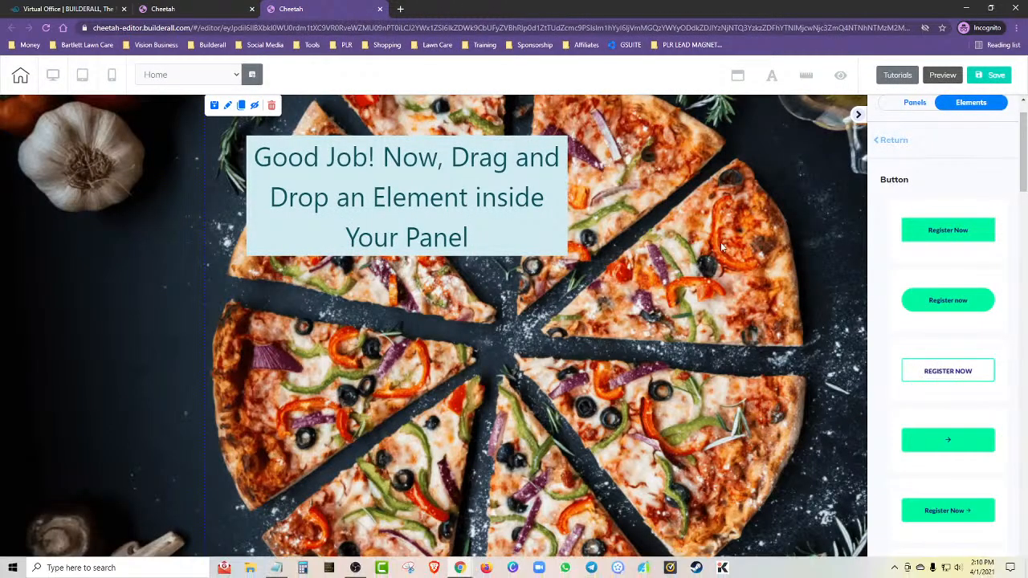
# Step: Add a Title H1 text element near the upper middle of the pizza background panel
pyautogui.click(894, 140)
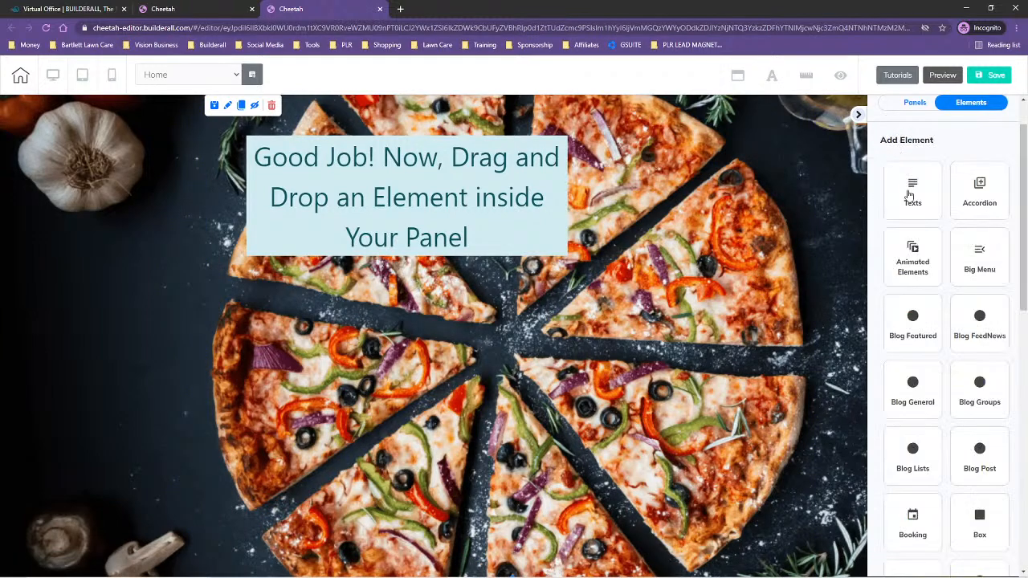
pyautogui.click(908, 193)
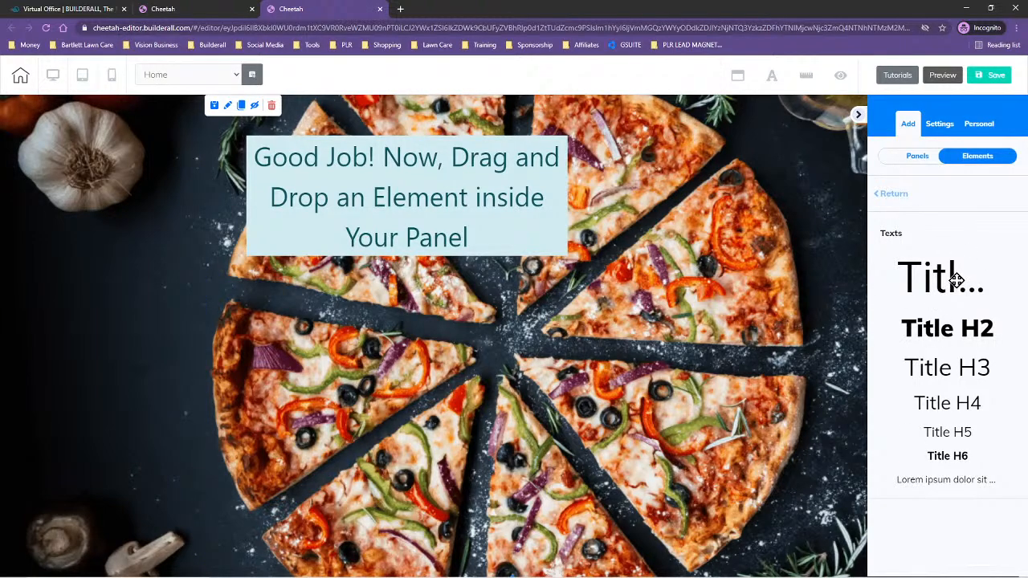
pyautogui.moveTo(955, 280); pyautogui.dragTo(568, 165)
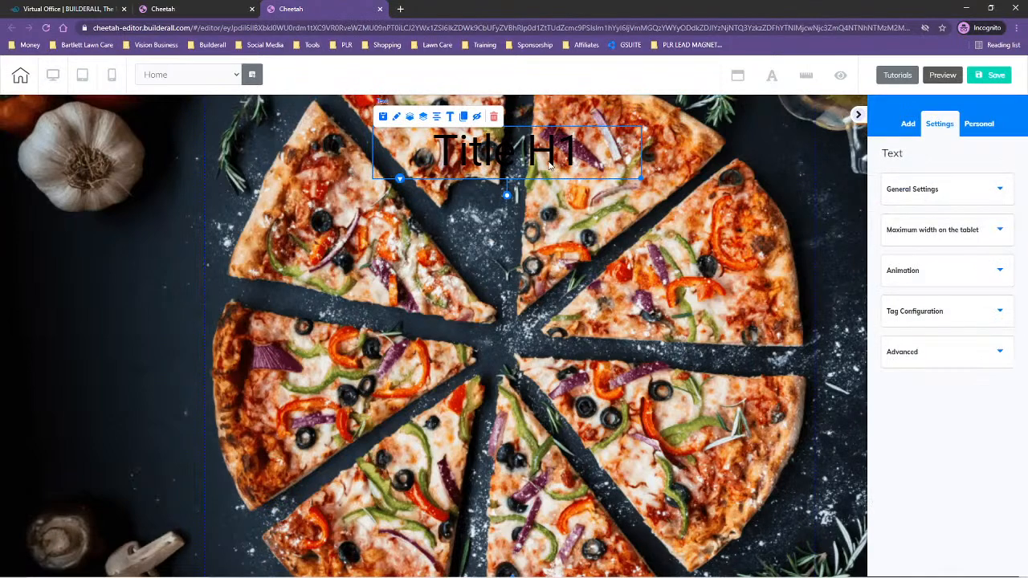
# Step: Open the Title H1 element for inline text editing and select its whole text
pyautogui.doubleClick(451, 169)
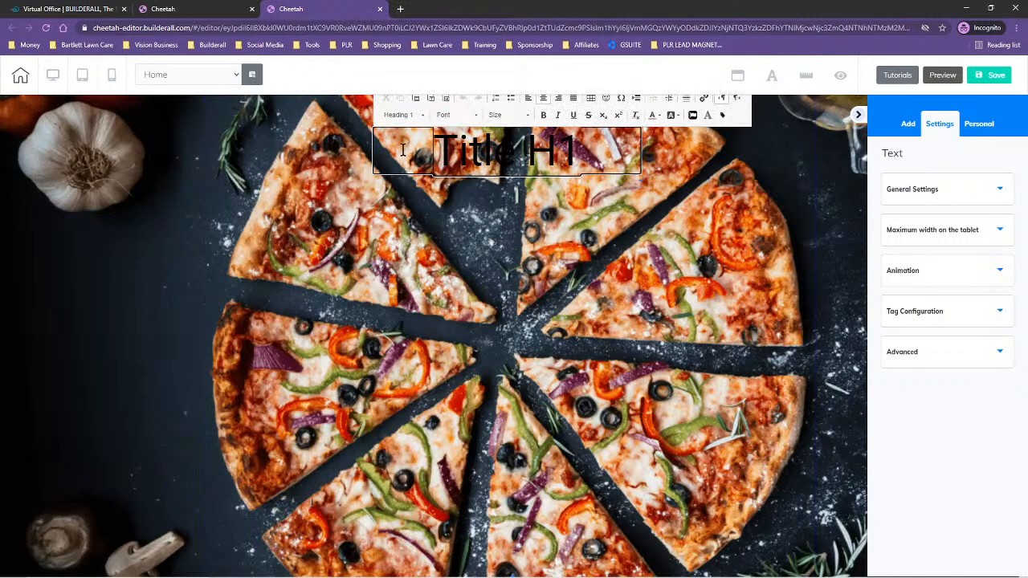
pyautogui.moveTo(434, 152); pyautogui.dragTo(657, 152)
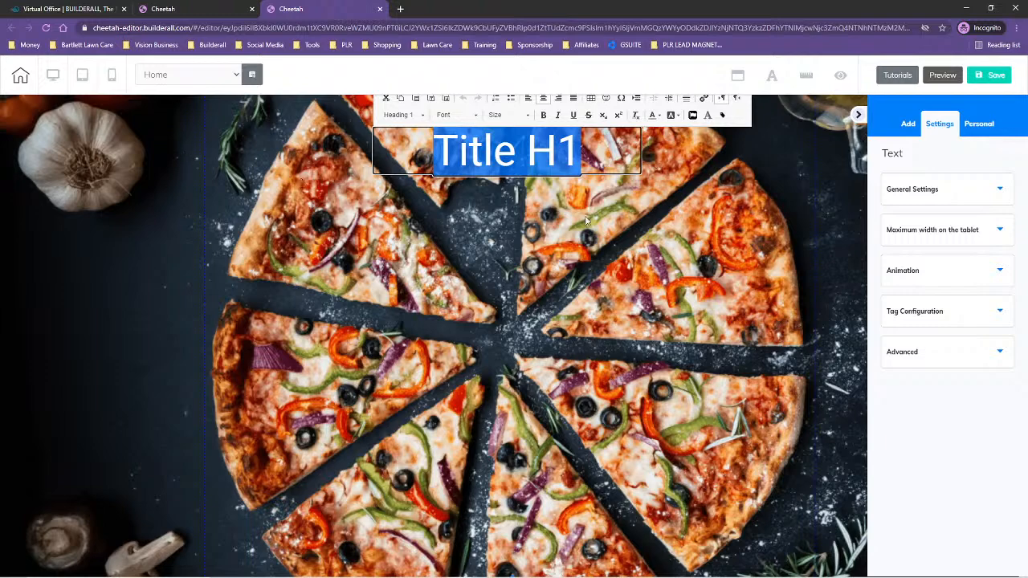
pyautogui.click(393, 221)
pyautogui.click(405, 151)
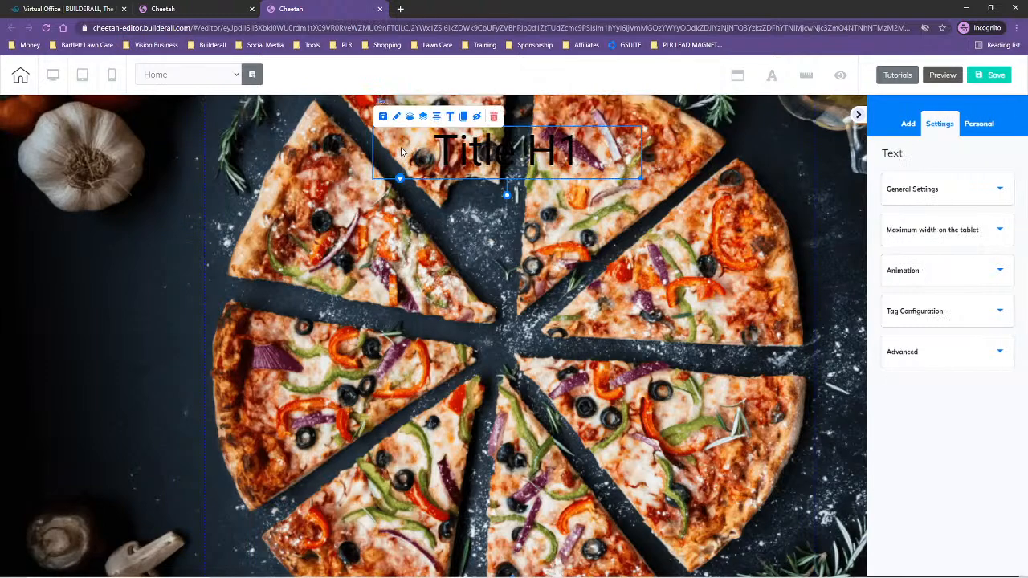
pyautogui.doubleClick(395, 152)
pyautogui.moveTo(395, 152); pyautogui.dragTo(647, 141)
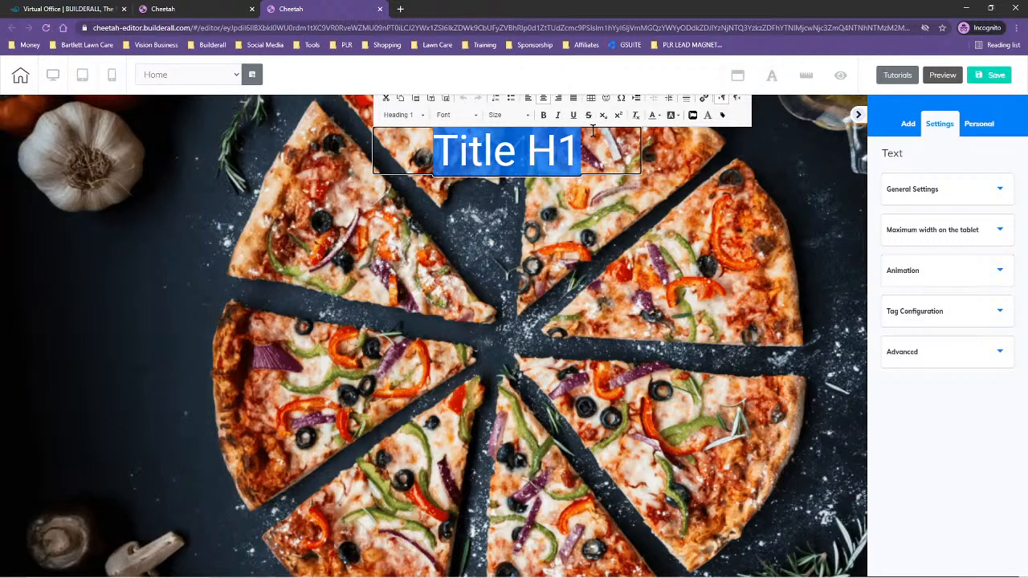
# Step: Review the site fonts and the title's general settings in the mobile view, and return to the desktop view
pyautogui.click(771, 75)
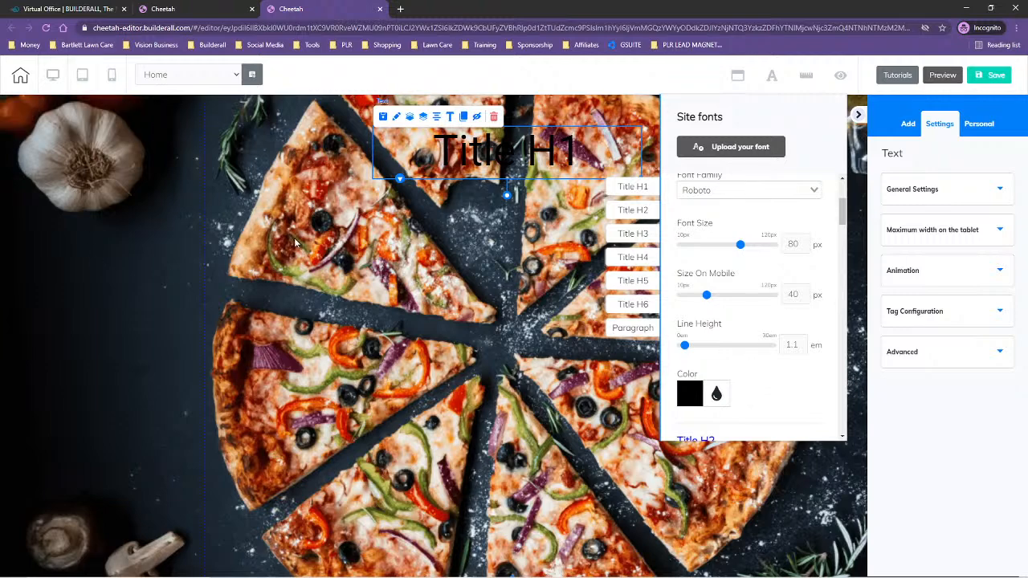
pyautogui.click(114, 77)
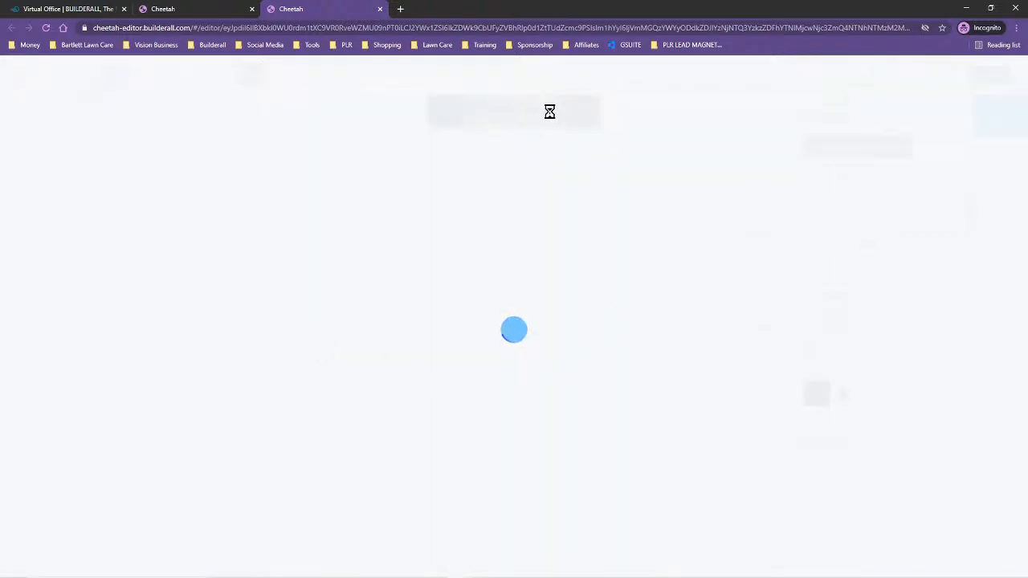
pyautogui.click(529, 117)
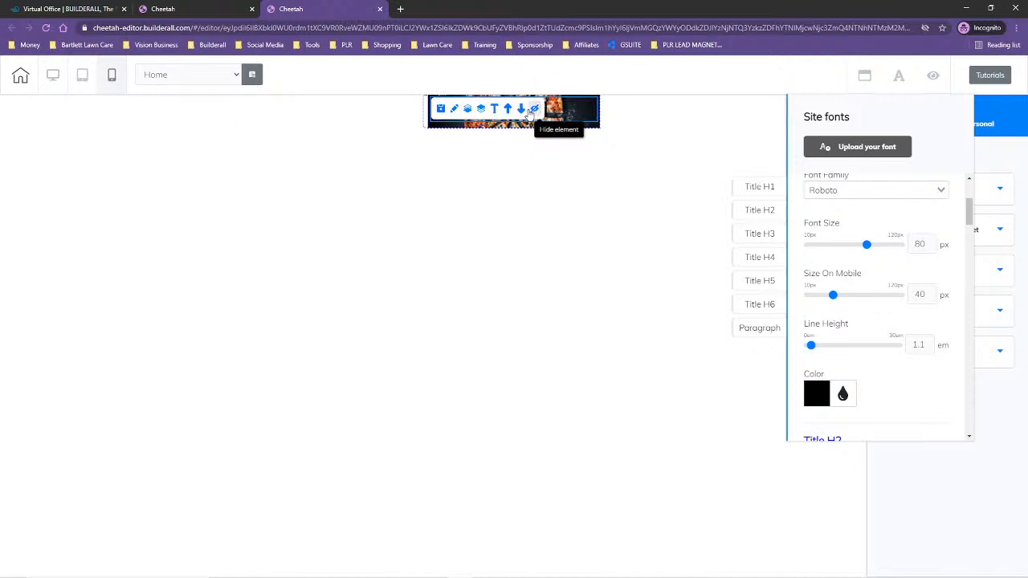
pyautogui.click(899, 76)
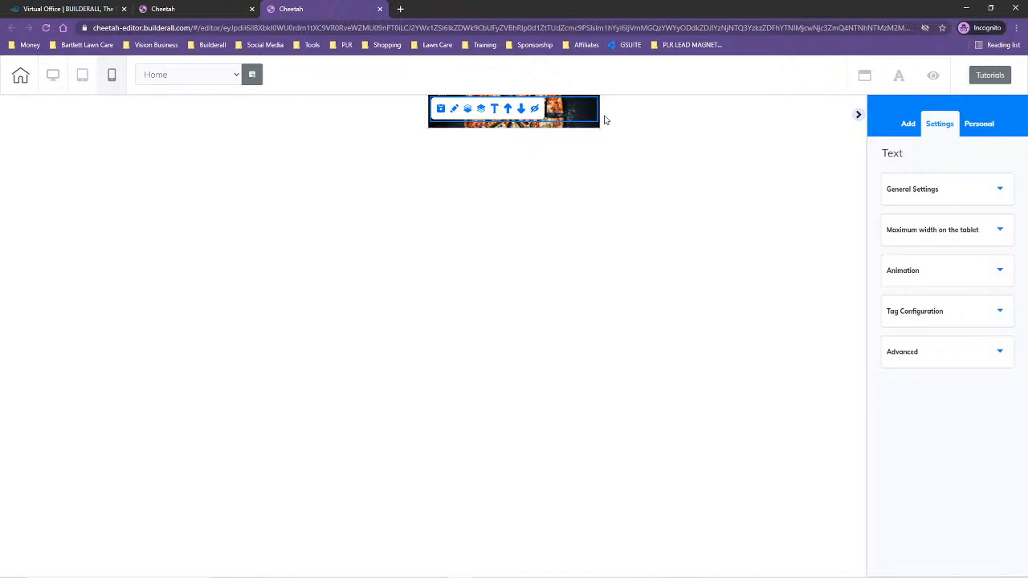
pyautogui.click(959, 191)
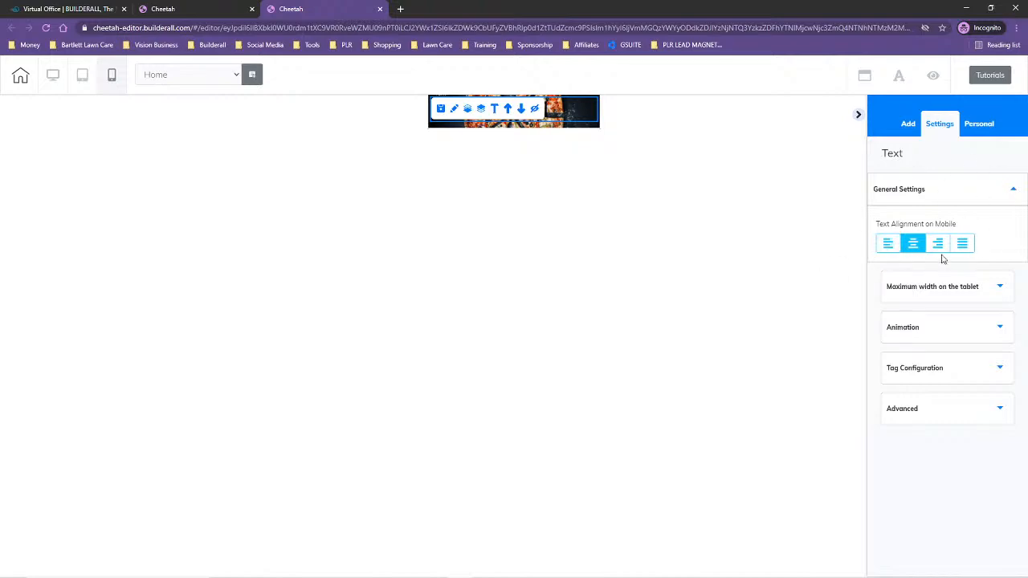
pyautogui.click(53, 75)
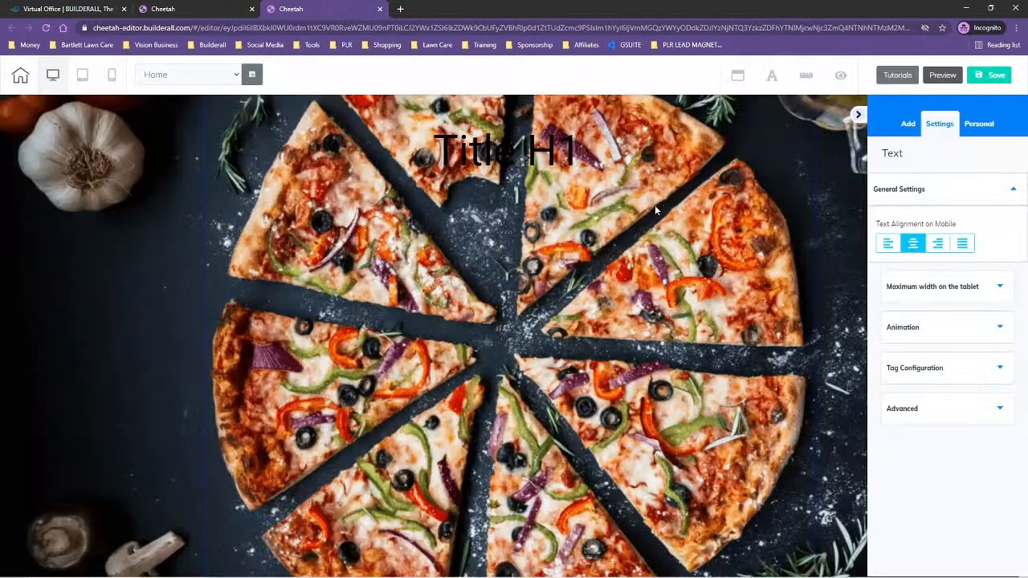
# Step: Apply the Neutral Heading 1 format and the Roboto font to the whole Title H1 text
pyautogui.click(418, 151)
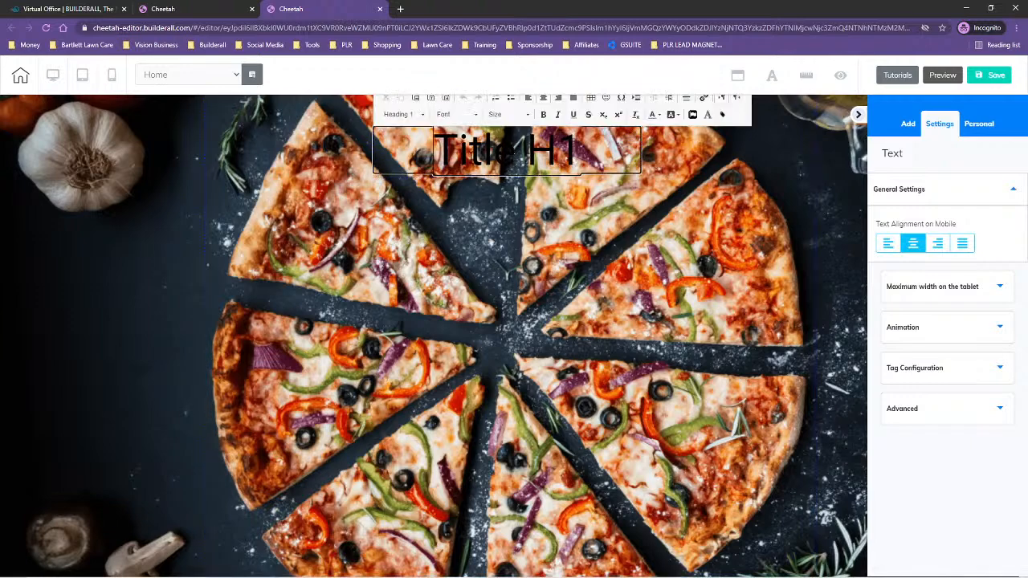
pyautogui.moveTo(443, 151); pyautogui.dragTo(624, 149)
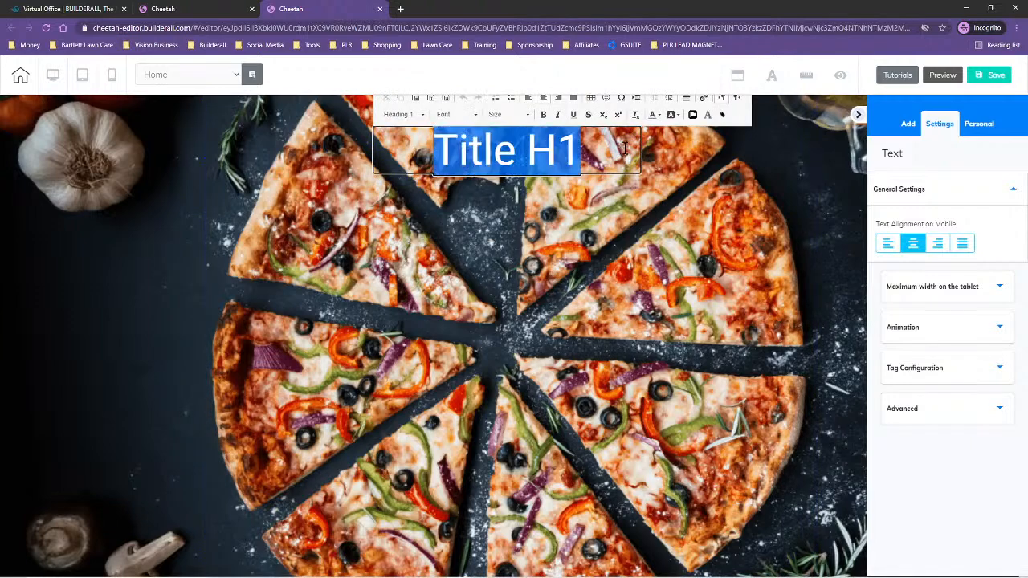
pyautogui.click(399, 114)
pyautogui.scroll(-5, 418, 185)
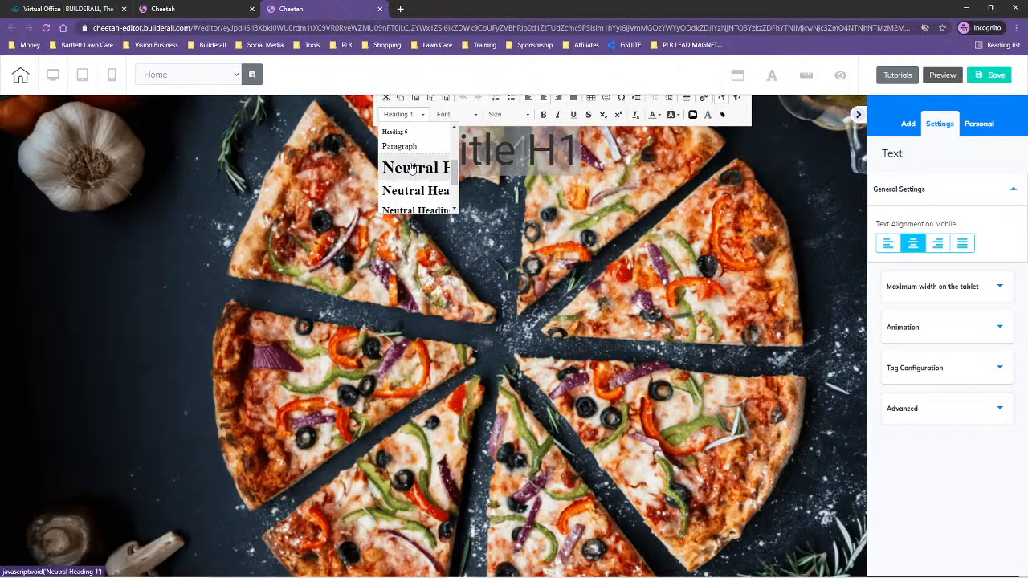
pyautogui.click(410, 175)
pyautogui.click(445, 116)
pyautogui.scroll(-6, 459, 169)
pyautogui.scroll(-6, 462, 187)
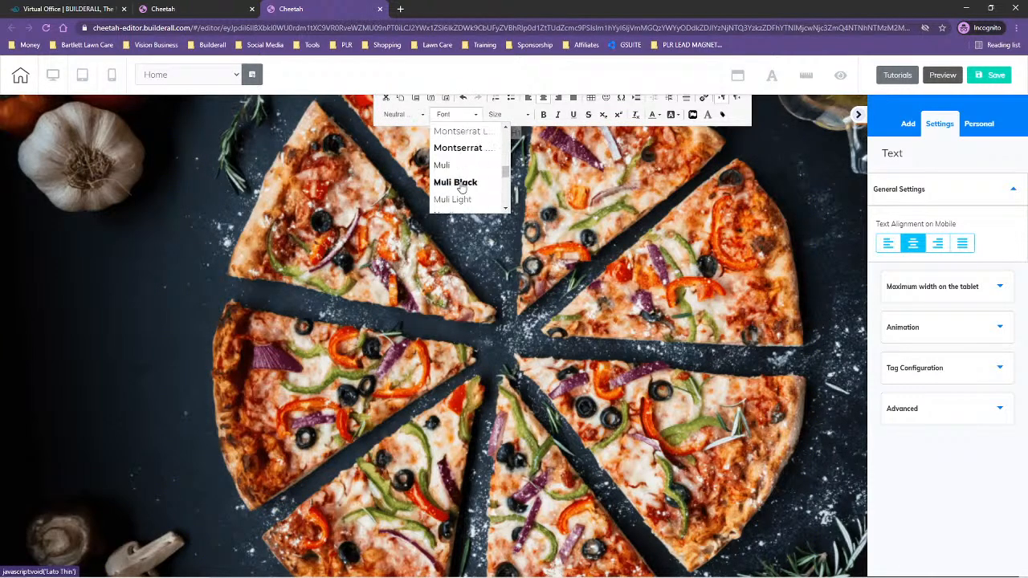
pyautogui.click(454, 177)
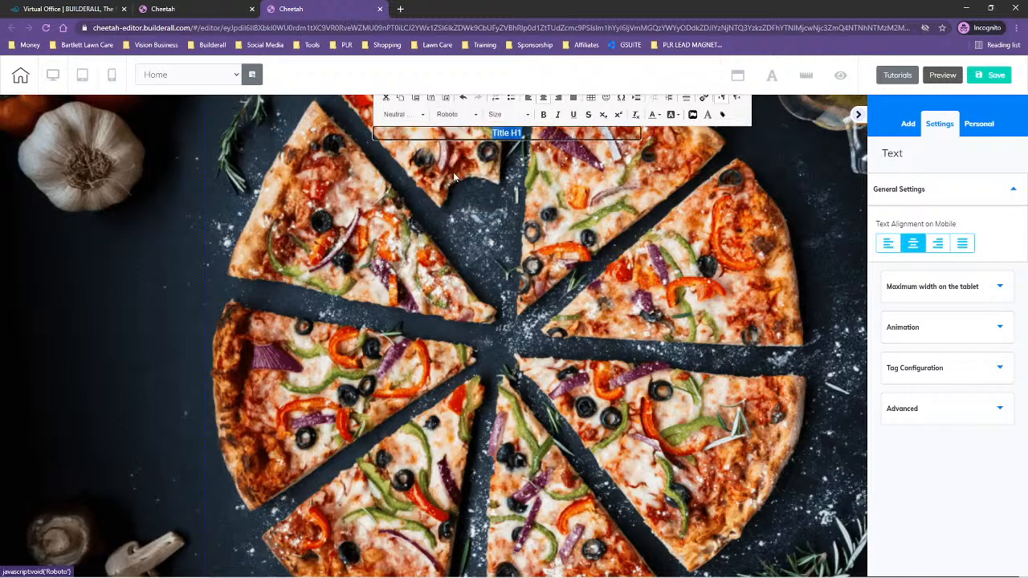
# Step: Look up the H1 size in the Notepad list and set the title's font size to 60
pyautogui.click(504, 114)
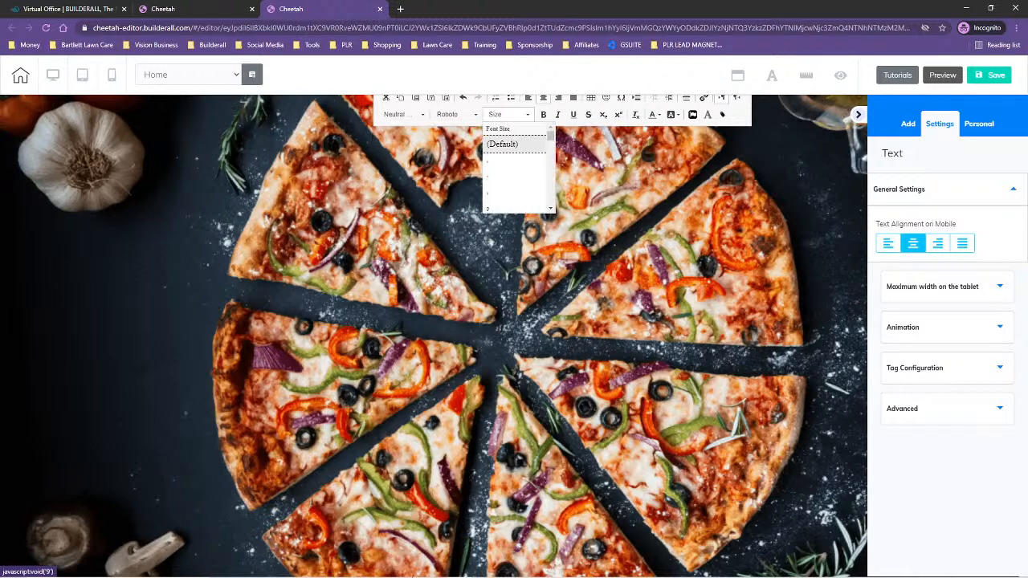
pyautogui.click(276, 567)
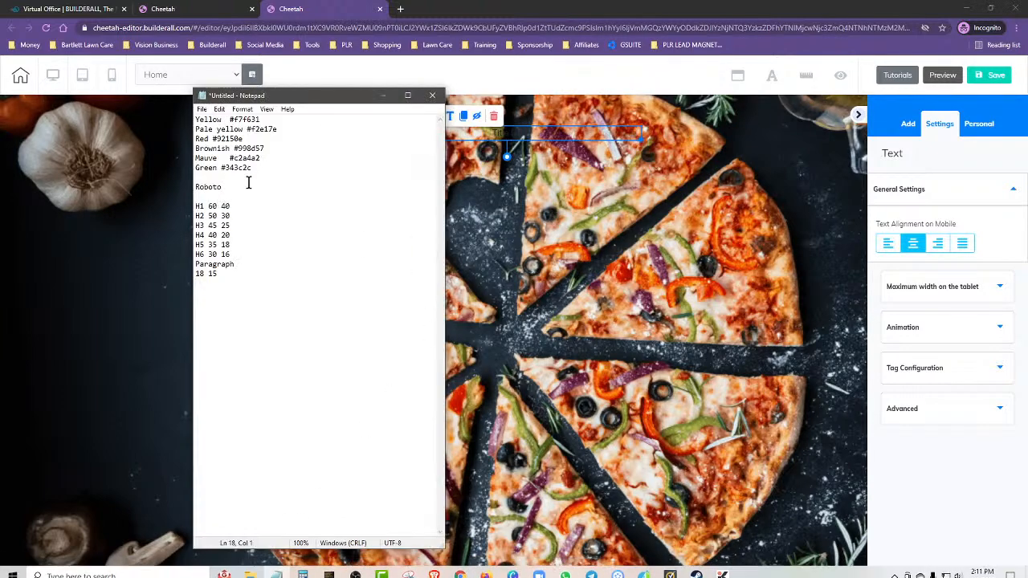
pyautogui.click(608, 132)
pyautogui.click(450, 117)
pyautogui.moveTo(433, 135); pyautogui.dragTo(599, 127)
pyautogui.click(512, 116)
pyautogui.scroll(-15, 509, 182)
pyautogui.scroll(-4, 508, 189)
pyautogui.click(505, 183)
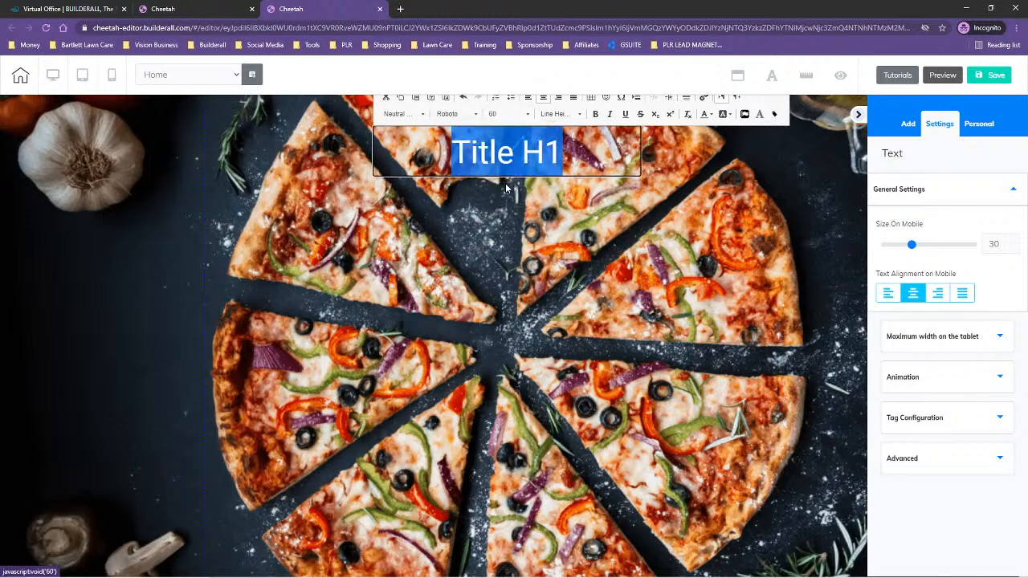
# Step: Set the title text's line height to 1
pyautogui.click(560, 114)
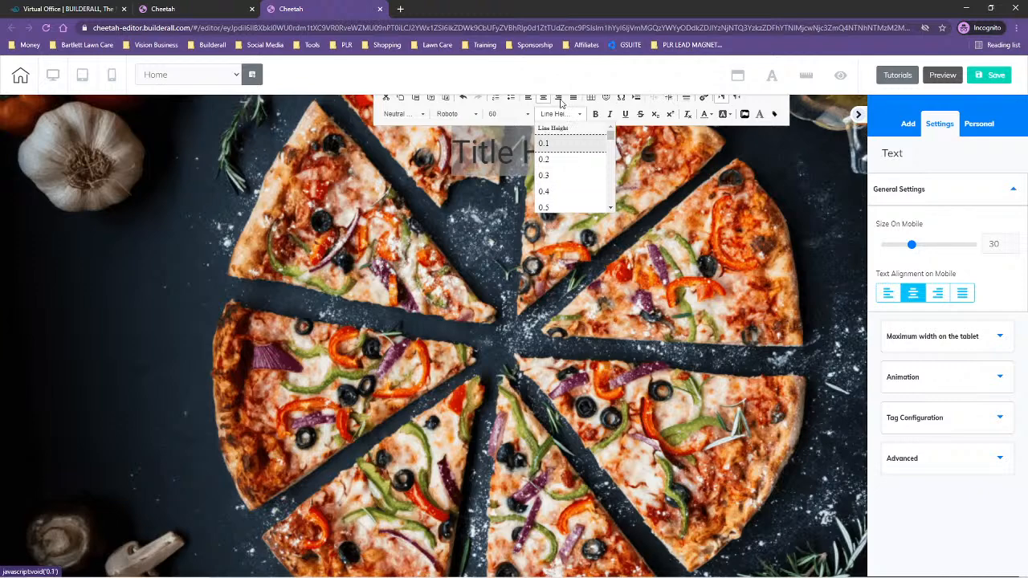
pyautogui.scroll(-1, 554, 207)
pyautogui.scroll(-2, 556, 207)
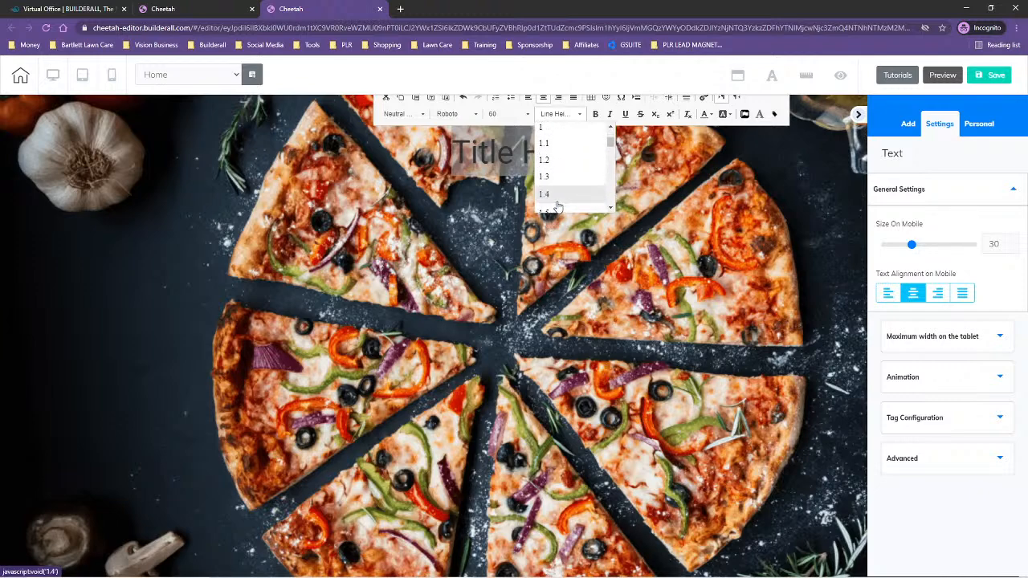
pyautogui.click(553, 130)
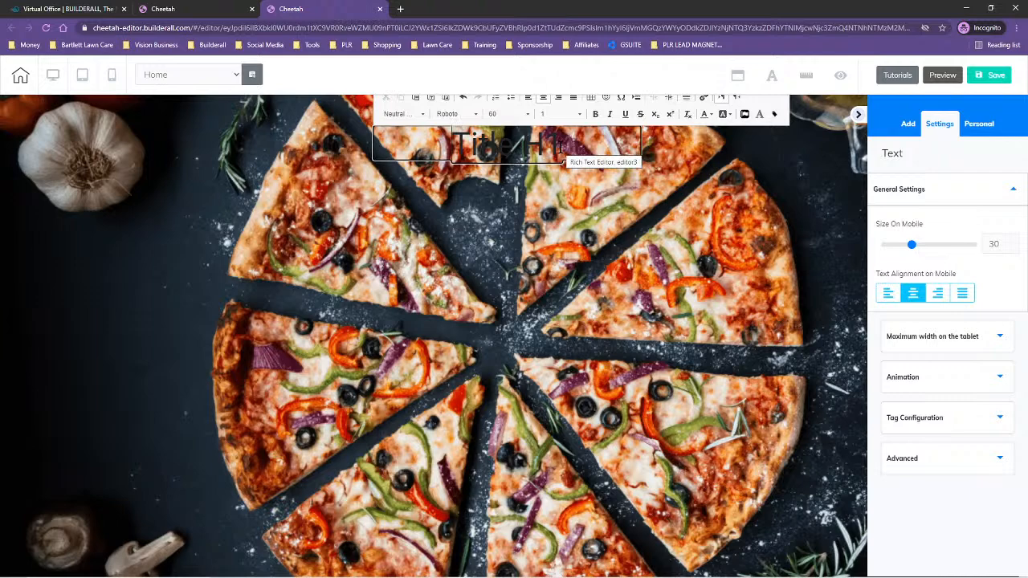
# Step: Make the title text bold and move the title slightly lower on the pizza background
pyautogui.moveTo(562, 146); pyautogui.dragTo(426, 146)
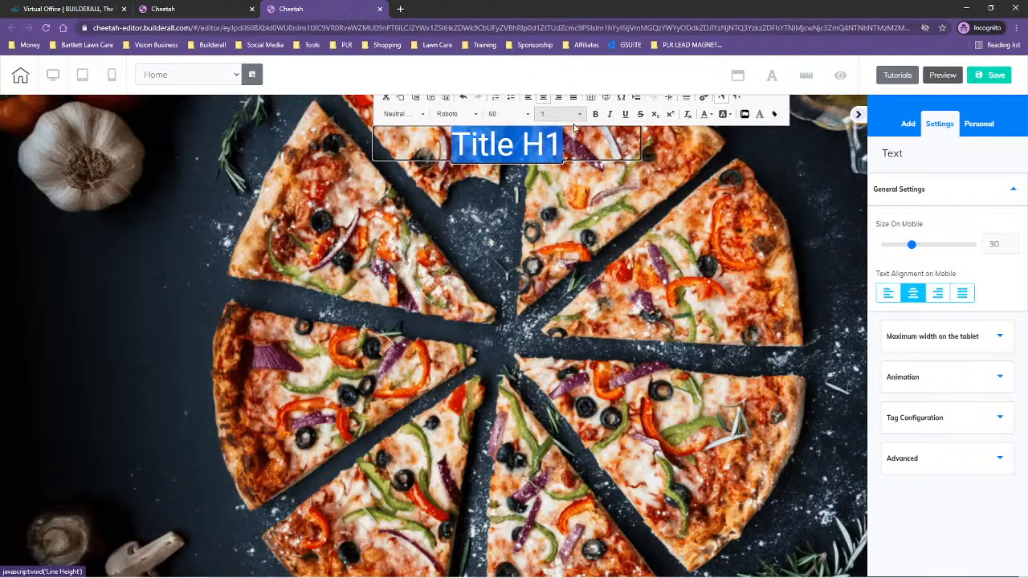
pyautogui.click(596, 115)
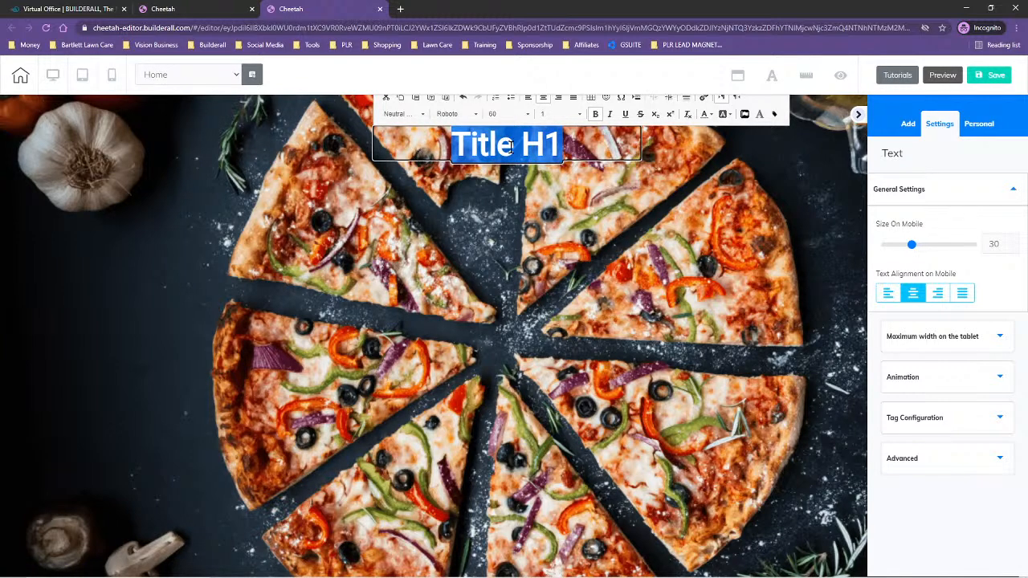
pyautogui.click(385, 277)
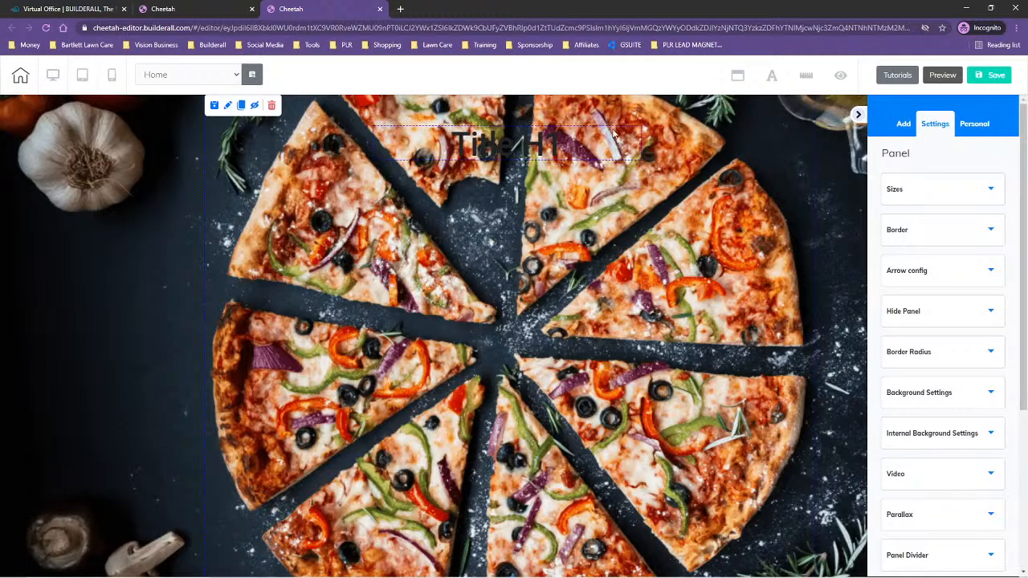
pyautogui.moveTo(535, 142); pyautogui.dragTo(546, 175)
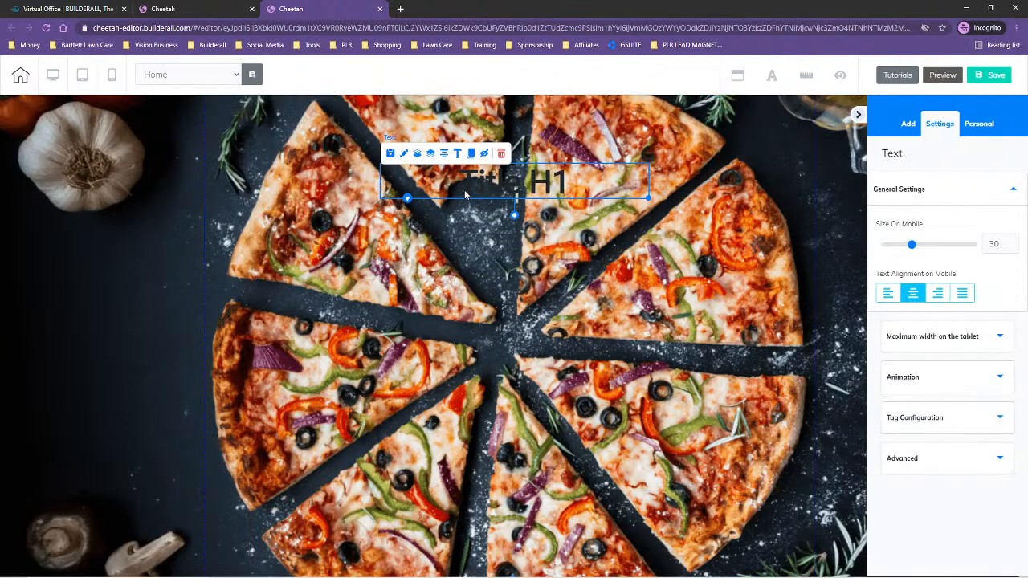
# Step: Change the title's text color to white
pyautogui.doubleClick(455, 190)
pyautogui.moveTo(448, 185); pyautogui.dragTo(606, 180)
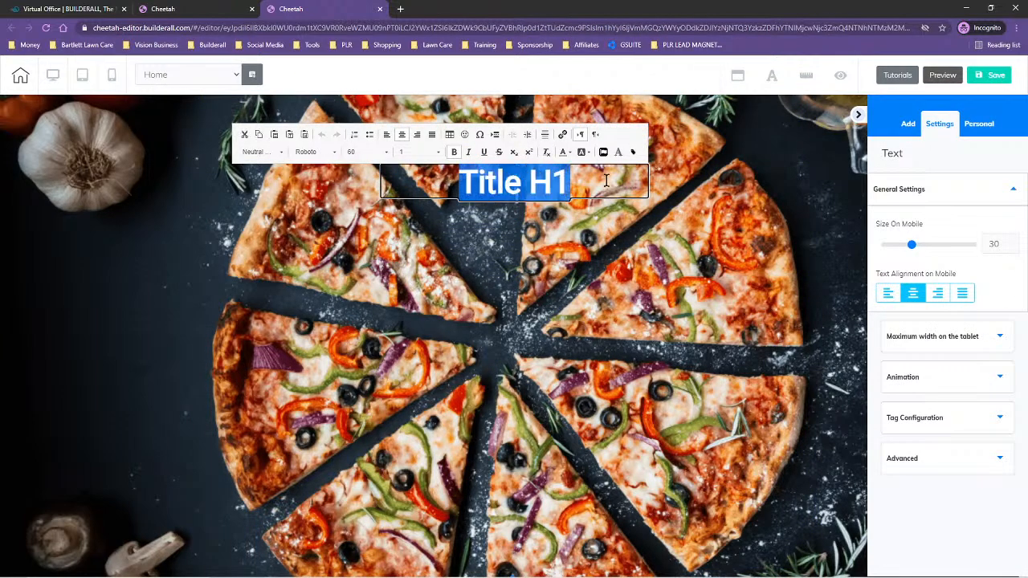
pyautogui.click(570, 152)
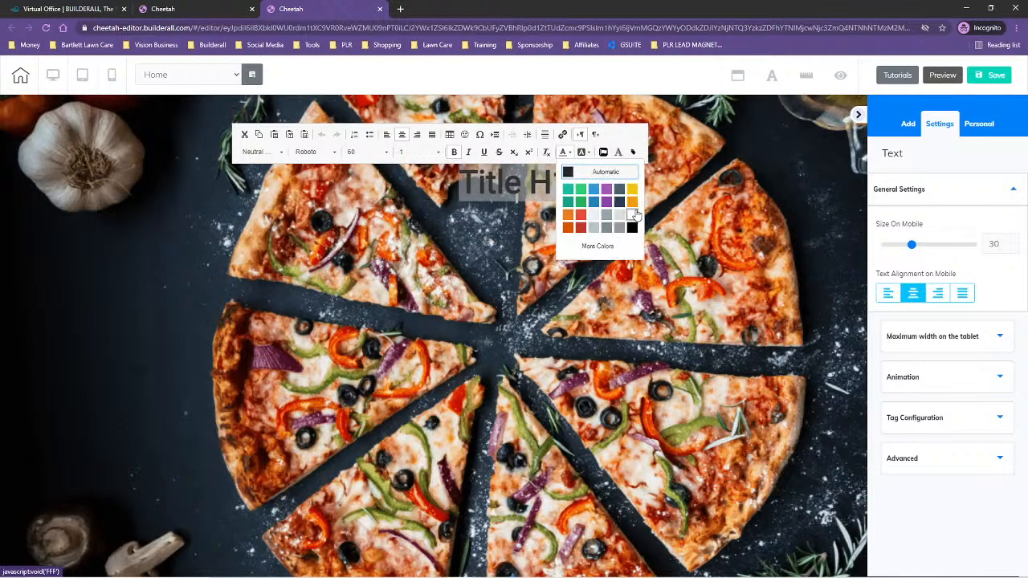
pyautogui.click(631, 214)
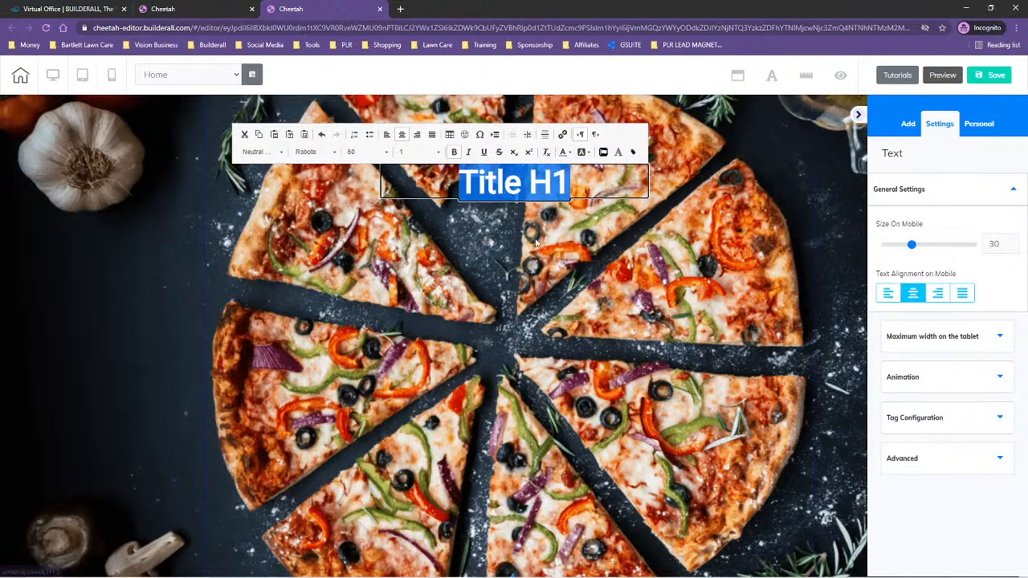
pyautogui.click(470, 253)
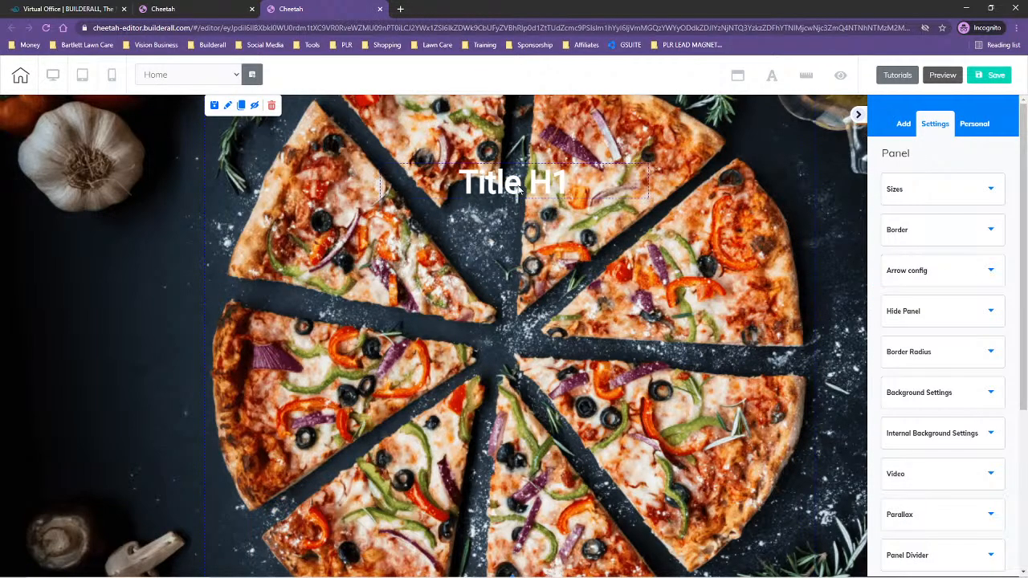
# Step: Add a black text shadow with a blur of 3 to the title text
pyautogui.click(459, 185)
pyautogui.click(459, 185)
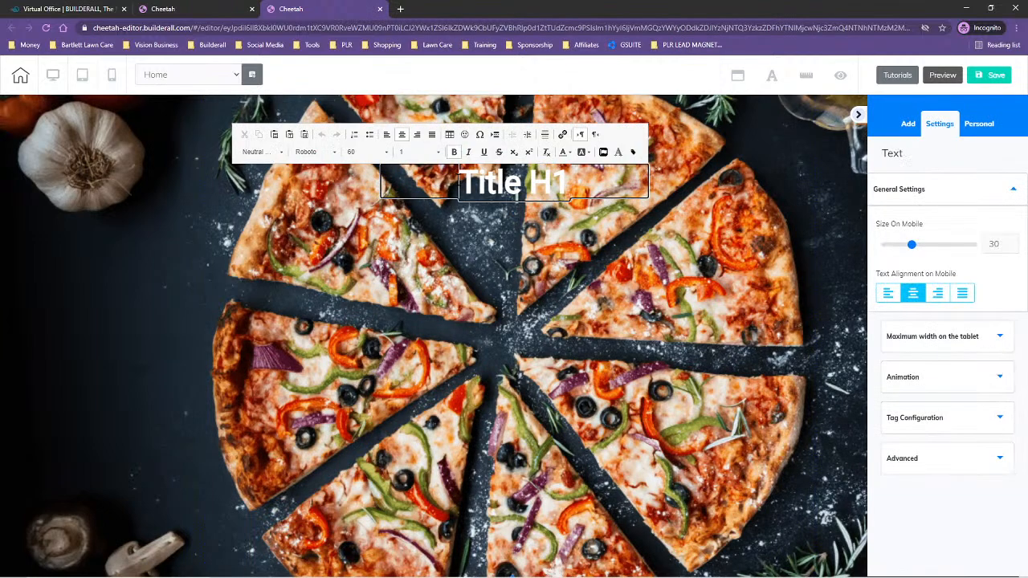
pyautogui.moveTo(459, 185); pyautogui.dragTo(602, 182)
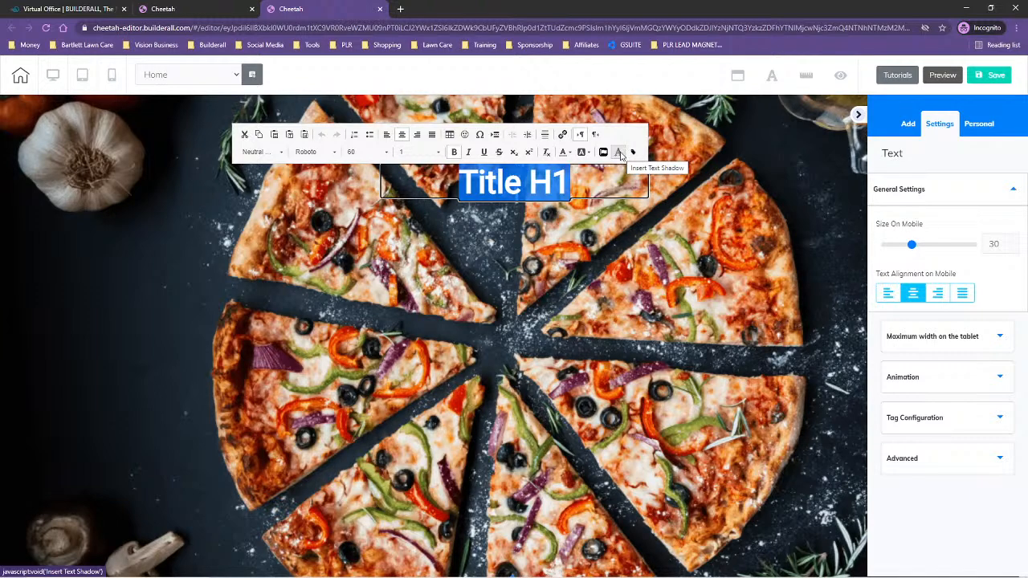
pyautogui.click(619, 152)
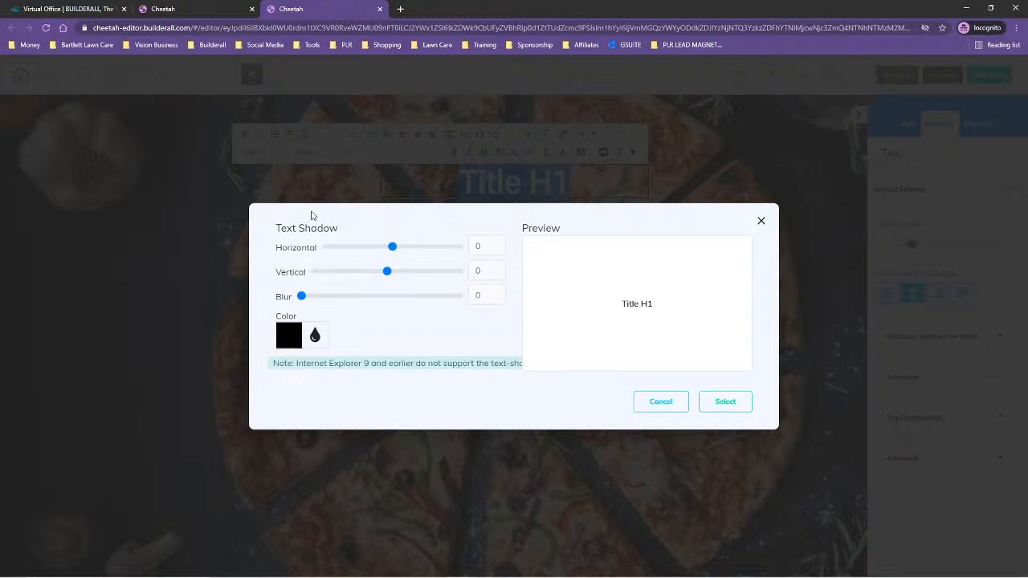
pyautogui.doubleClick(499, 294)
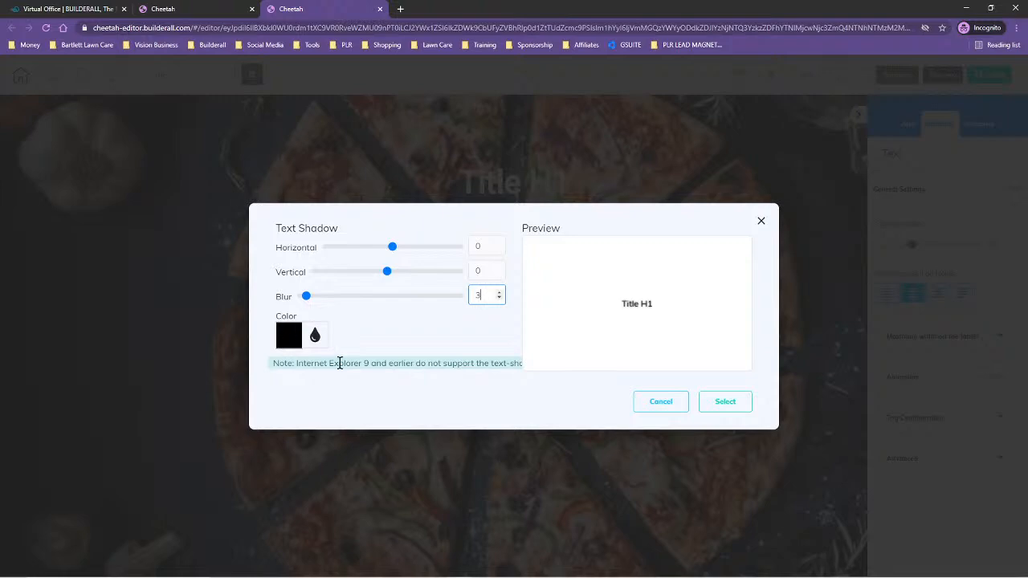
pyautogui.click(725, 402)
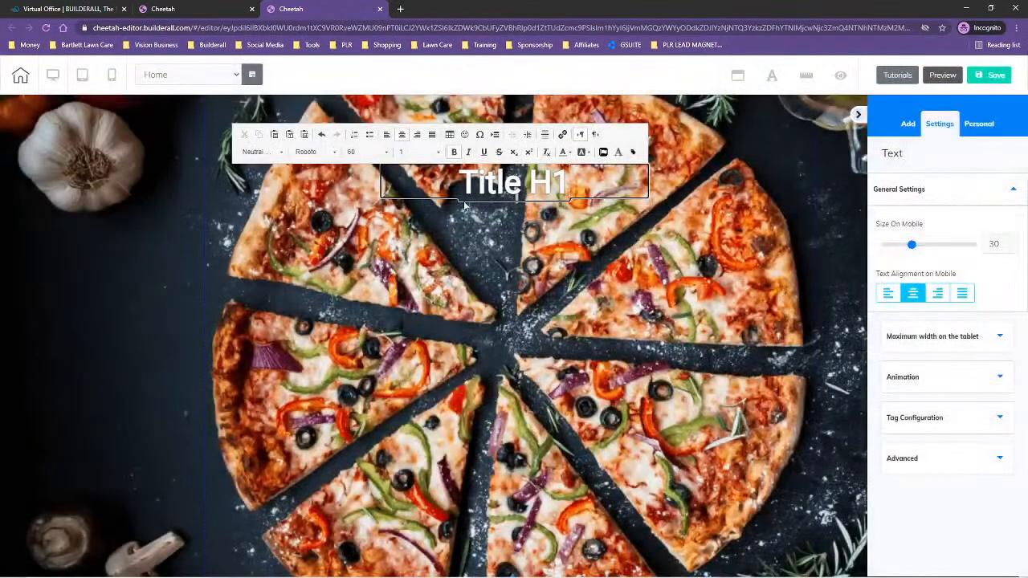
# Step: Nudge the title slightly down and toward the left on the pizza background
pyautogui.click(608, 328)
pyautogui.moveTo(585, 182)
pyautogui.mouseDown()
pyautogui.moveTo(560, 169)
pyautogui.moveTo(576, 175)
pyautogui.moveTo(576, 193)
pyautogui.mouseUp()
pyautogui.click(576, 194)
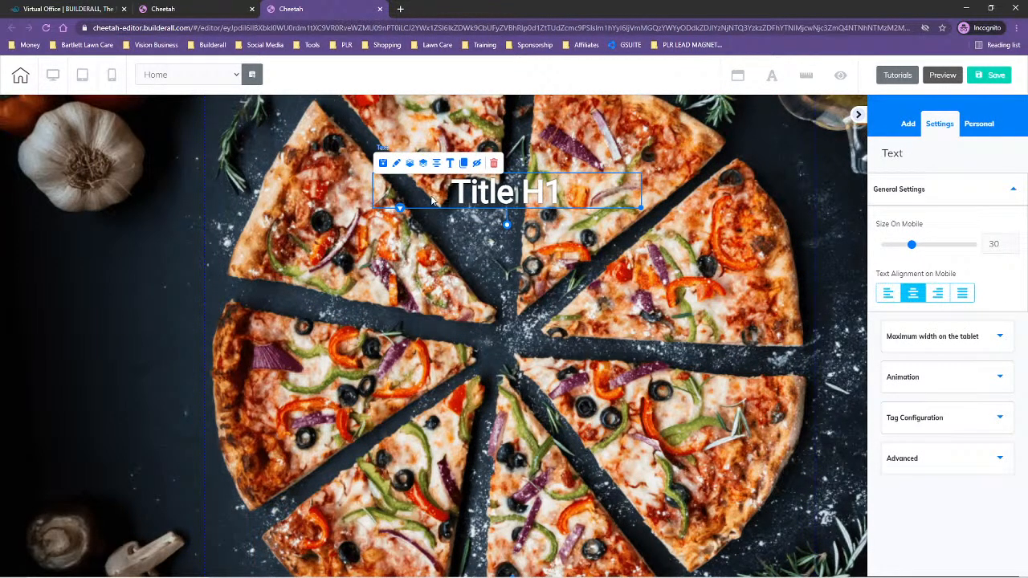
# Step: Copy the mauve color code #c2a4a2 from the palette notes in Notepad
pyautogui.doubleClick(431, 200)
pyautogui.moveTo(427, 191); pyautogui.dragTo(567, 192)
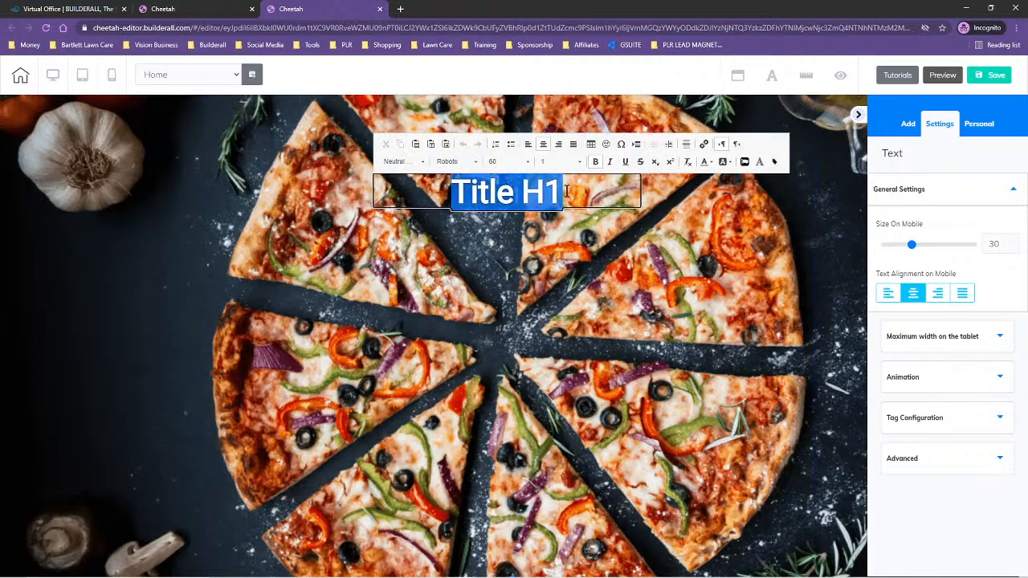
pyautogui.moveTo(434, 572)
pyautogui.click(275, 568)
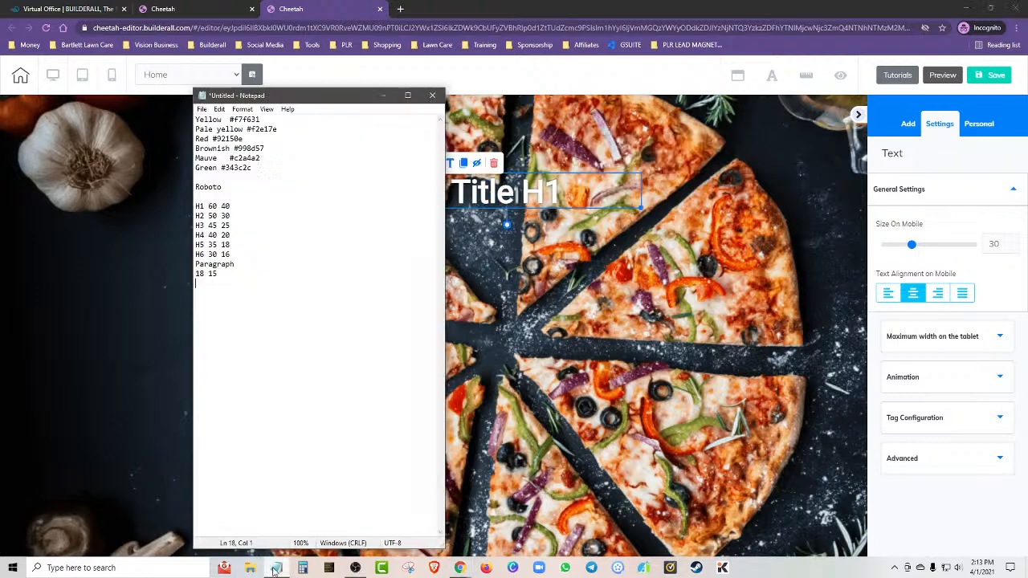
pyautogui.moveTo(230, 158); pyautogui.dragTo(270, 153)
pyautogui.rightClick(254, 160)
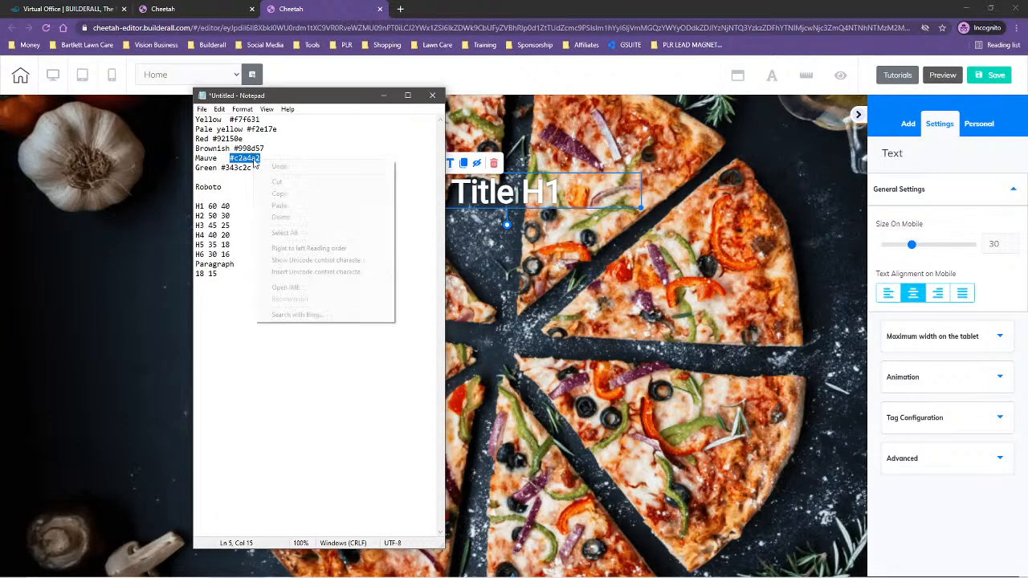
pyautogui.click(289, 194)
# Step: Set the title's text color to the custom mauve #c2a4a2 in the Cheetah editor
pyautogui.doubleClick(543, 198)
pyautogui.moveTo(439, 190); pyautogui.dragTo(574, 186)
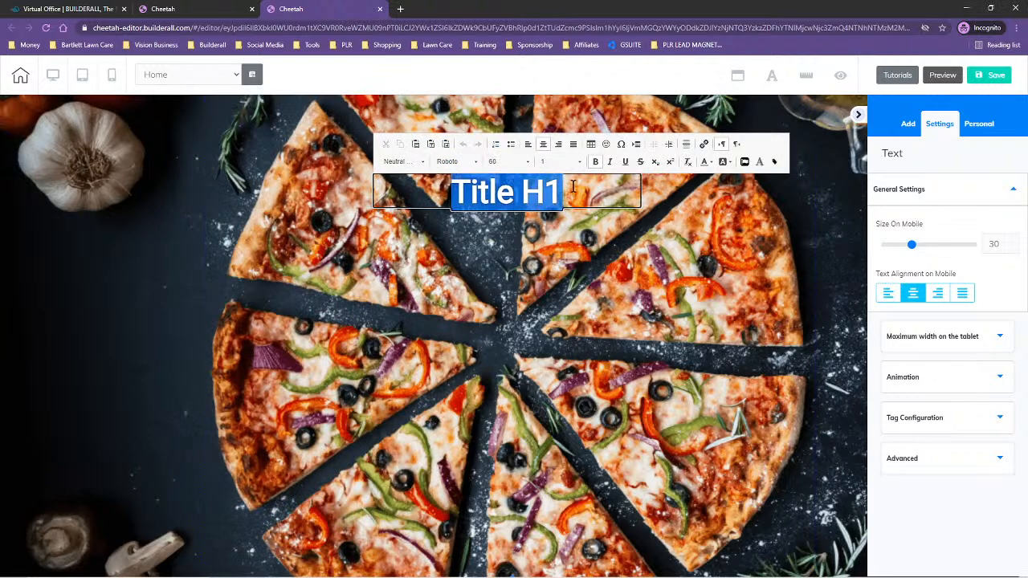
pyautogui.click(711, 163)
pyautogui.click(739, 255)
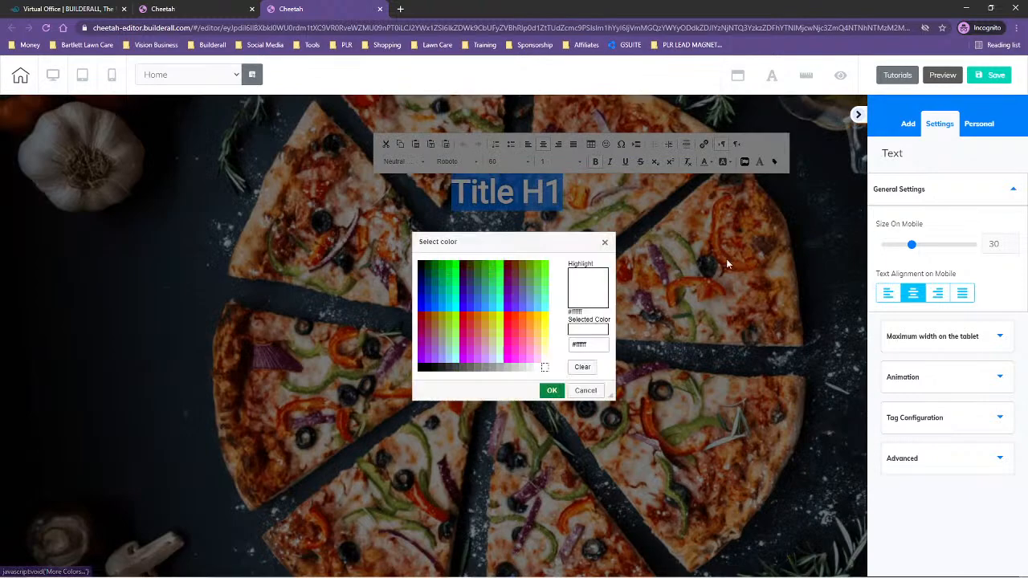
pyautogui.click(599, 345)
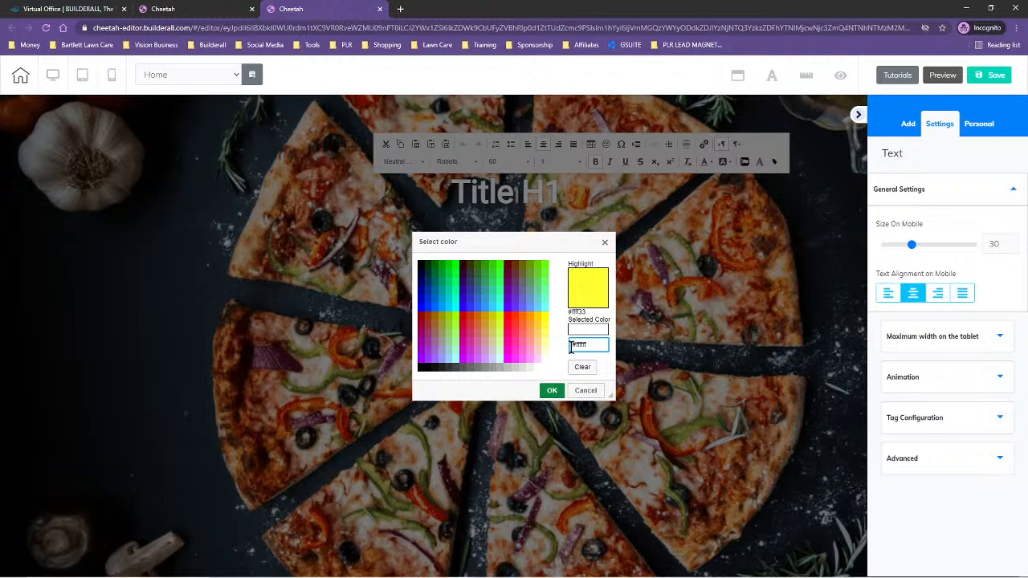
pyautogui.moveTo(592, 343); pyautogui.dragTo(562, 351)
pyautogui.hotkey('ctrl', 'v')
pyautogui.click(563, 350)
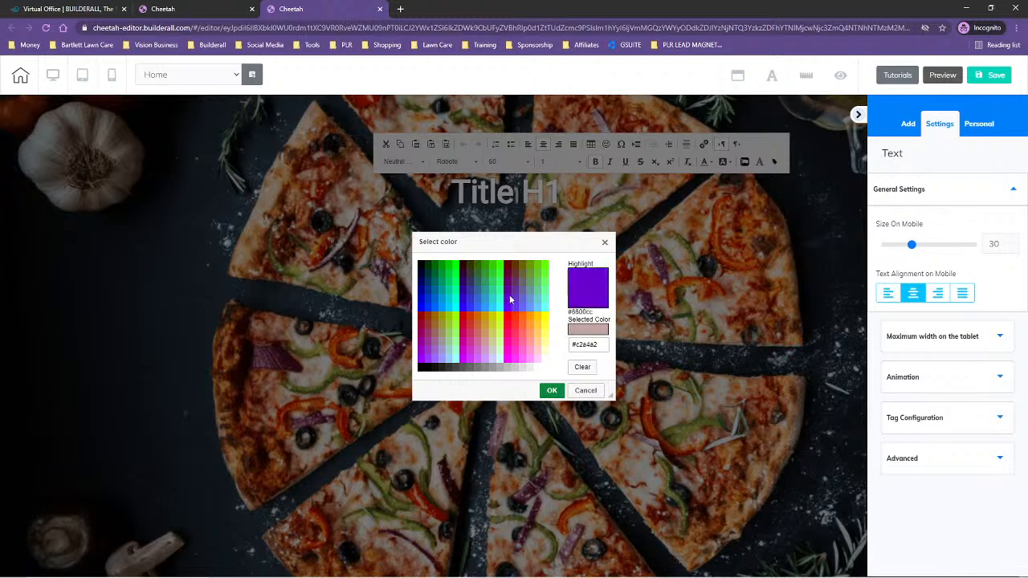
pyautogui.click(545, 275)
pyautogui.moveTo(607, 346); pyautogui.dragTo(551, 347)
pyautogui.hotkey('ctrl', 'v')
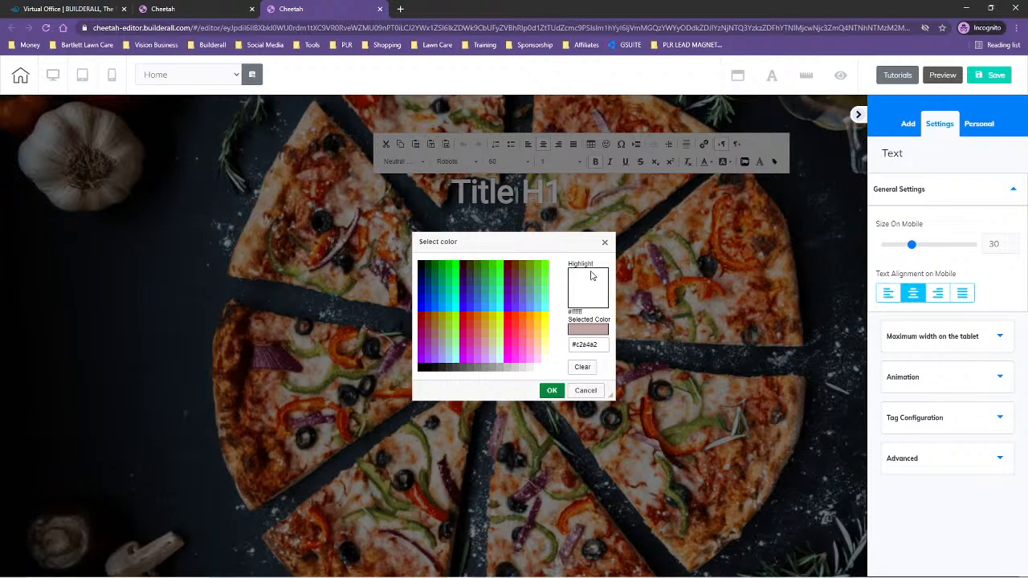
pyautogui.click(552, 390)
pyautogui.click(704, 301)
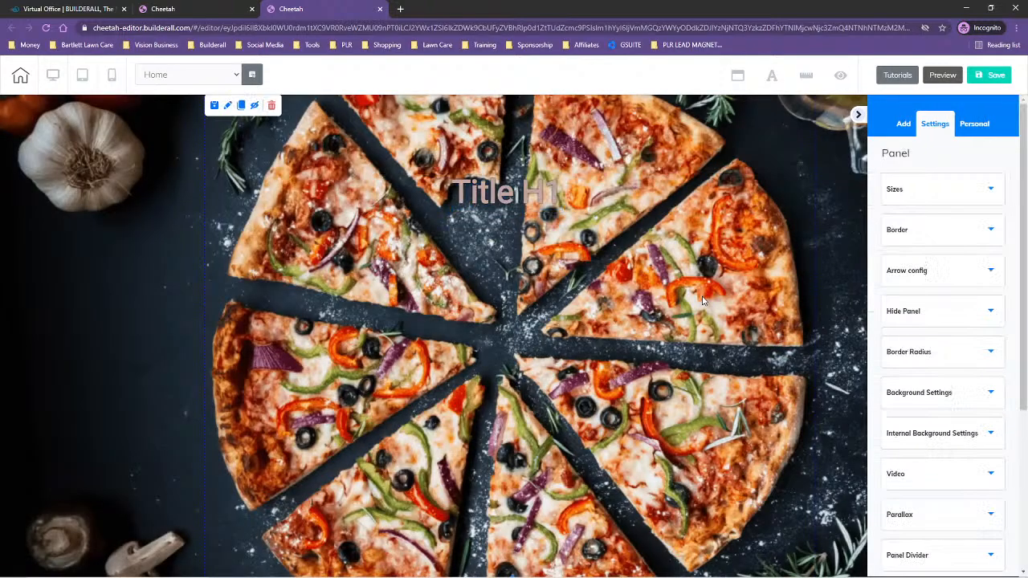
pyautogui.click(407, 190)
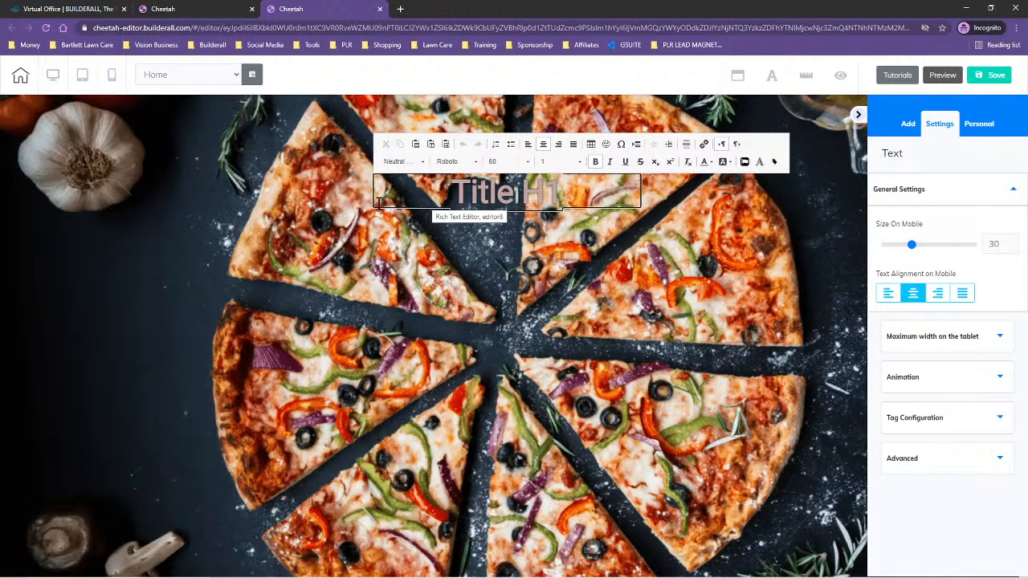
pyautogui.moveTo(451, 193); pyautogui.dragTo(569, 189)
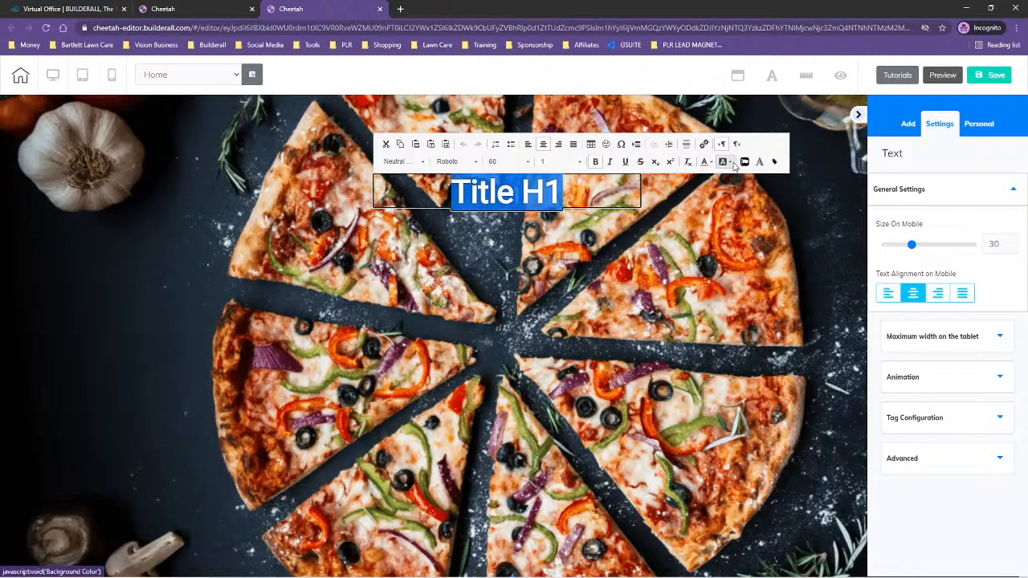
pyautogui.click(730, 163)
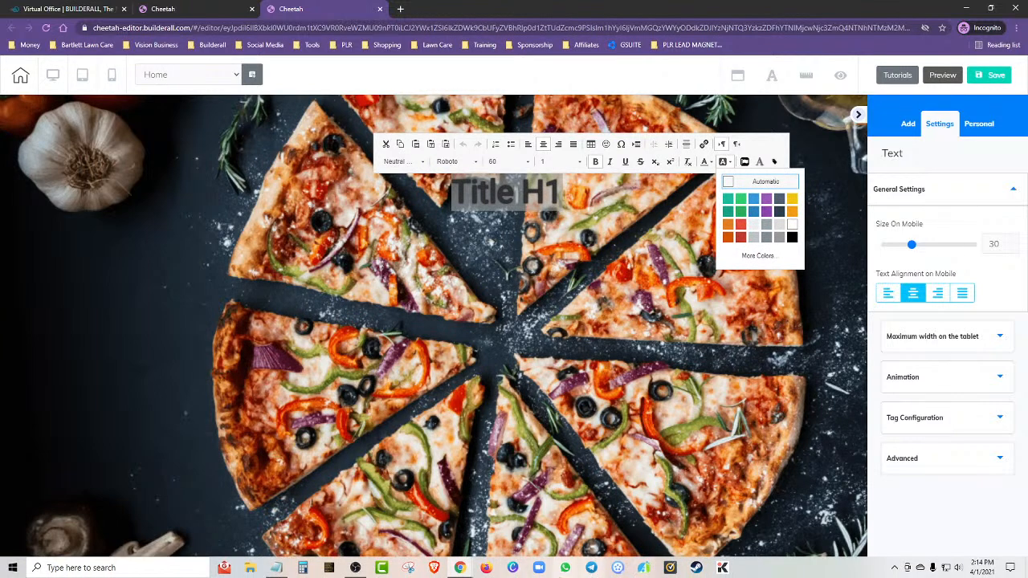
# Step: Copy the pale yellow color code #f2e17e from the palette notes in Notepad
pyautogui.click(277, 568)
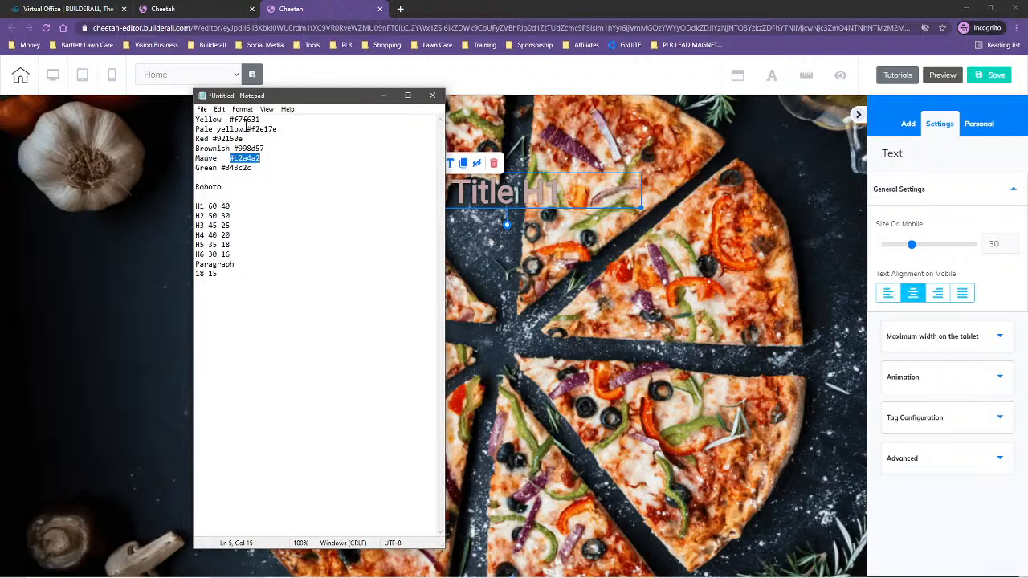
pyautogui.moveTo(247, 129); pyautogui.dragTo(286, 125)
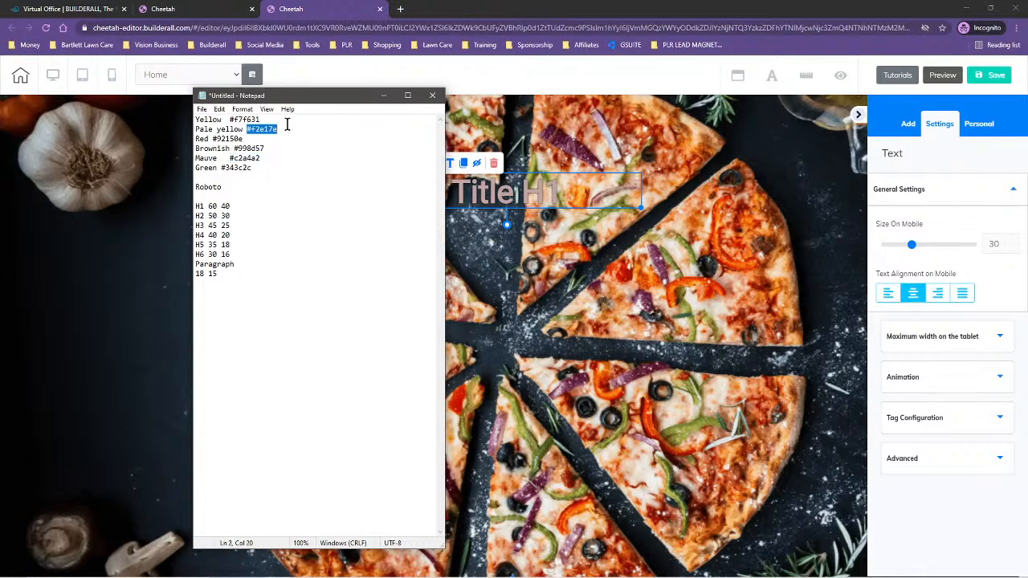
pyautogui.rightClick(262, 127)
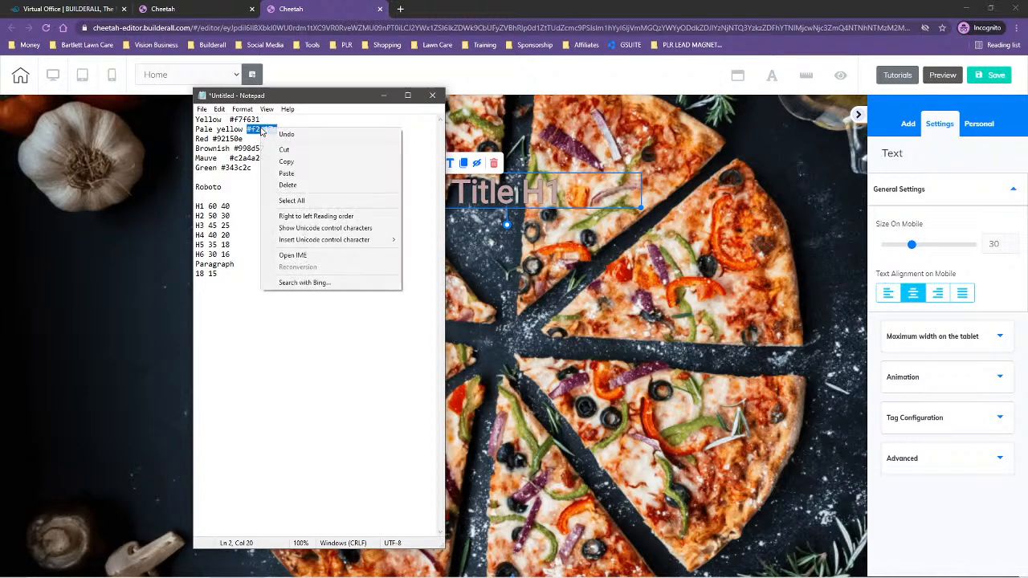
pyautogui.click(286, 163)
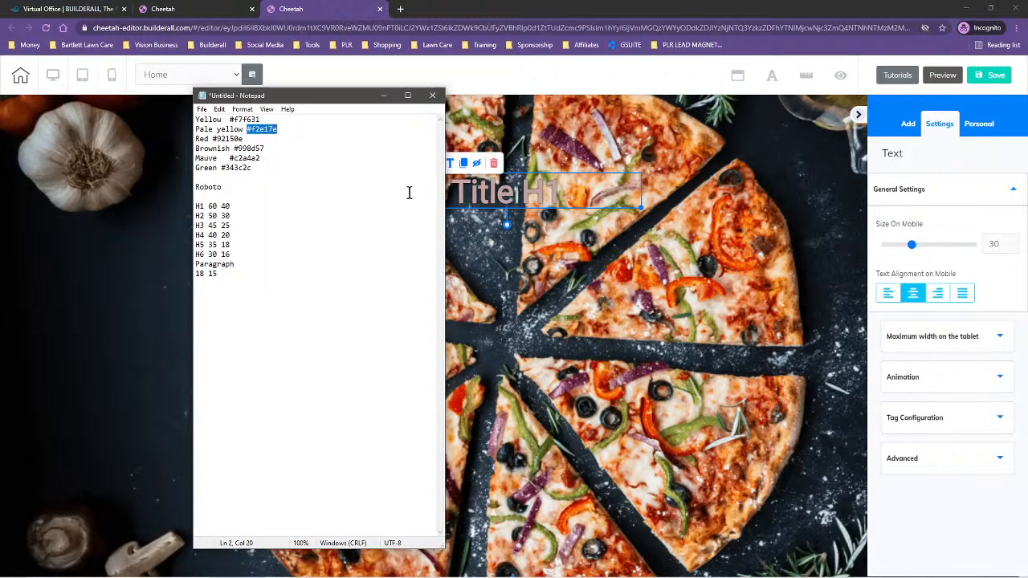
# Step: Set the background color behind the "Title H1" text to the custom pale yellow #f2e17e in the Cheetah editor
pyautogui.click(453, 200)
pyautogui.doubleClick(451, 195)
pyautogui.moveTo(451, 194); pyautogui.dragTo(567, 186)
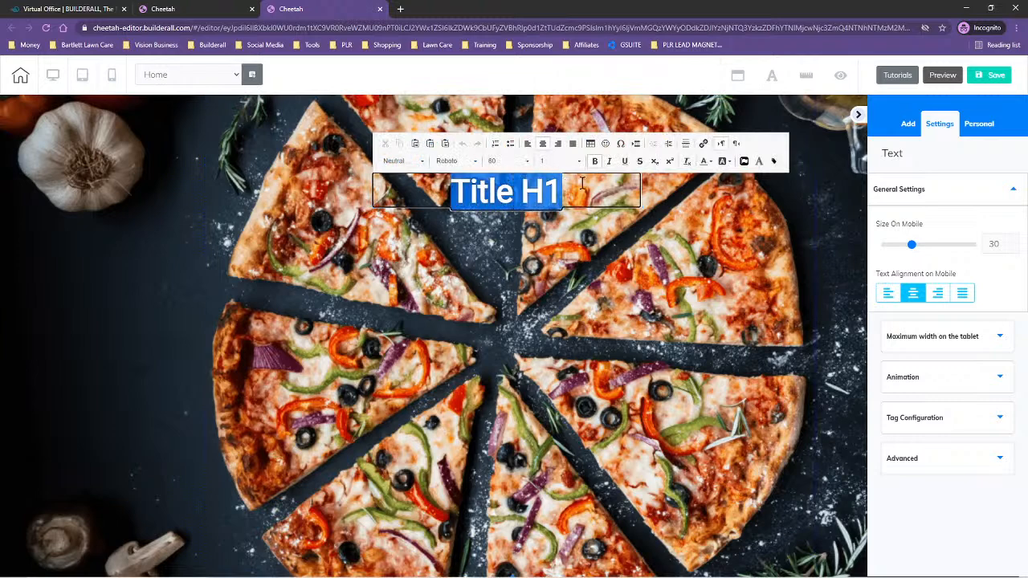
pyautogui.click(730, 161)
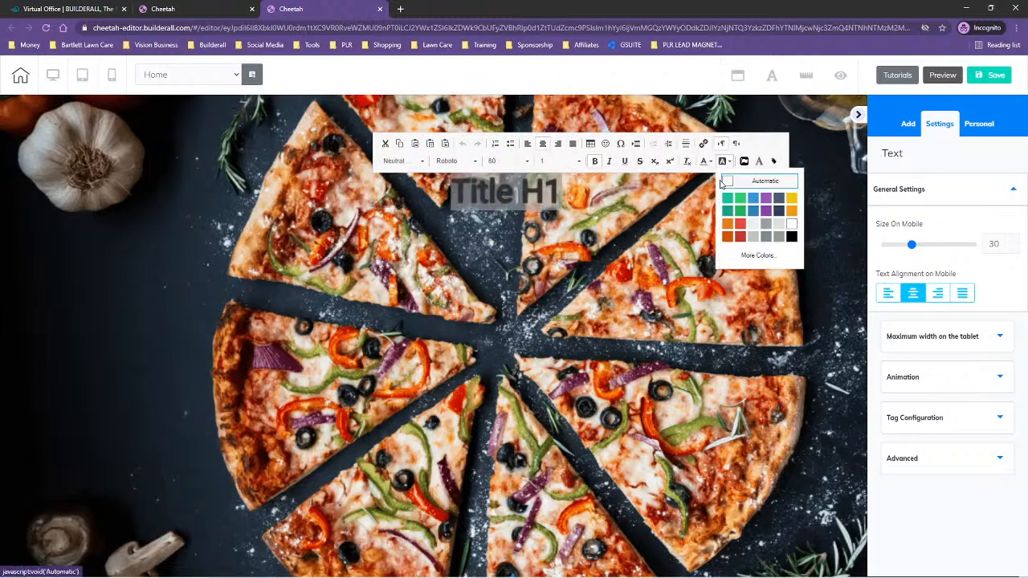
pyautogui.click(761, 256)
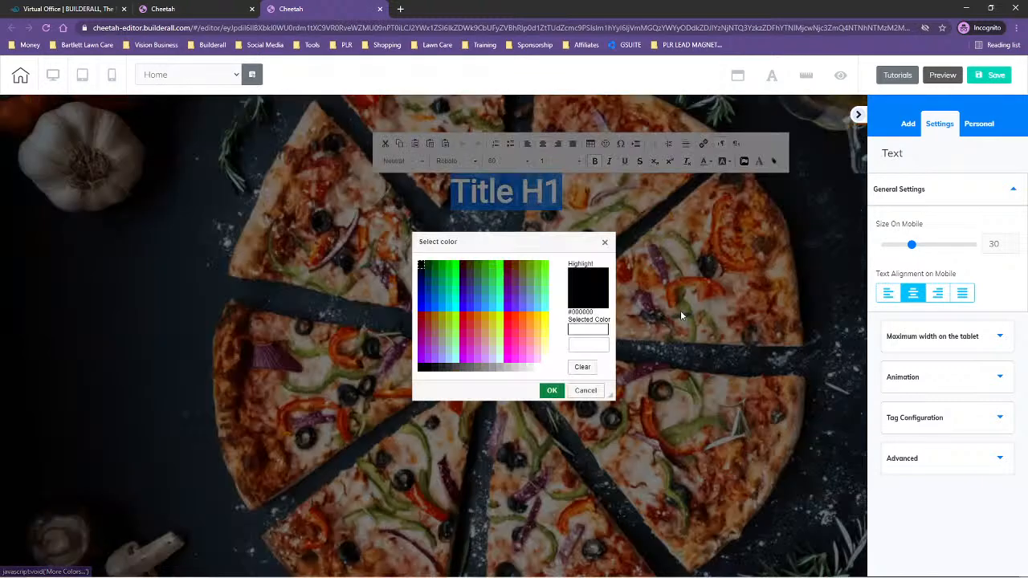
pyautogui.click(599, 346)
pyautogui.hotkey('ctrl', 'v')
pyautogui.click(562, 351)
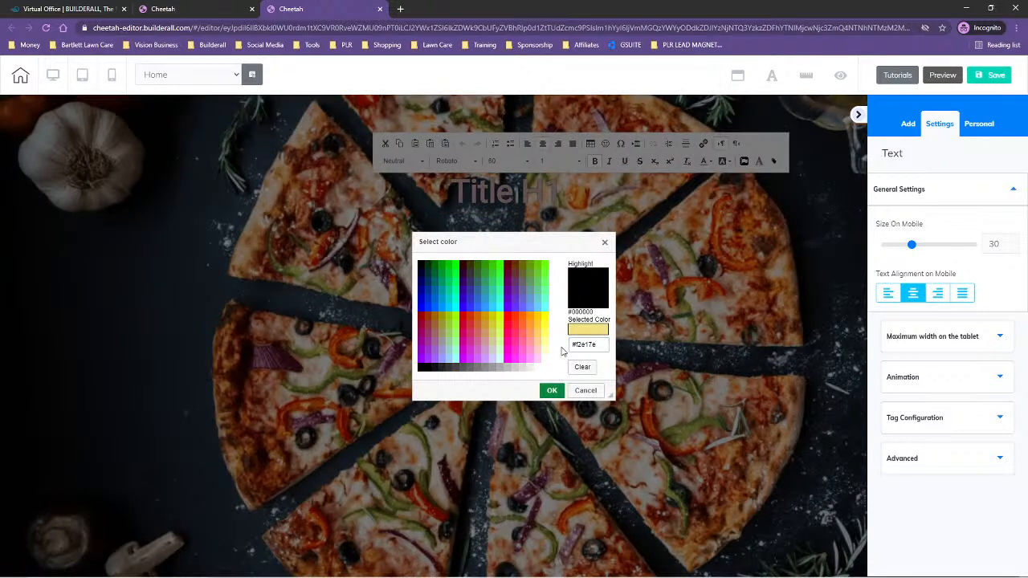
pyautogui.click(551, 391)
pyautogui.click(471, 251)
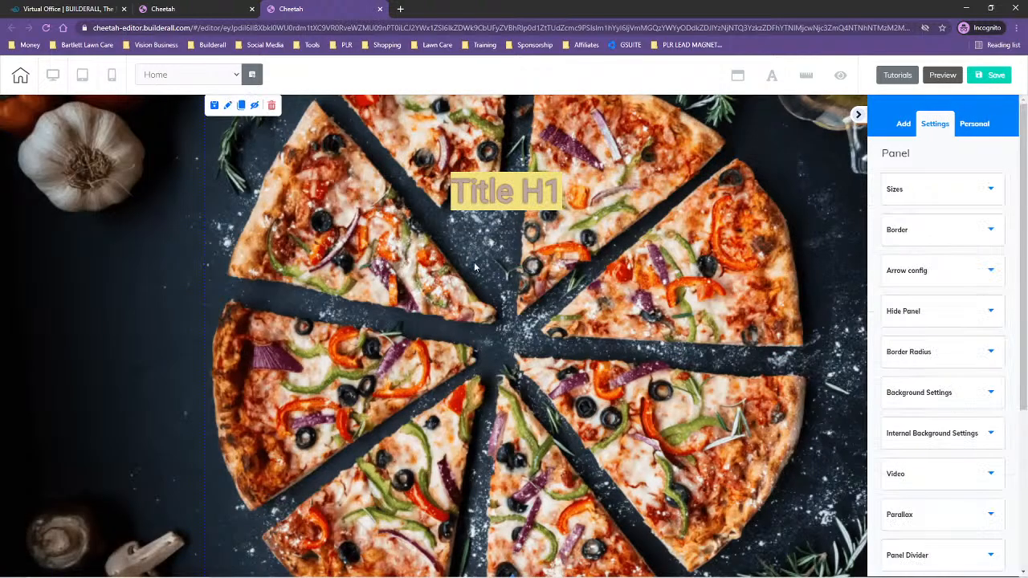
# Step: Pad the title with spaces on both sides and narrow its text box to fit the yellow background
pyautogui.click(455, 200)
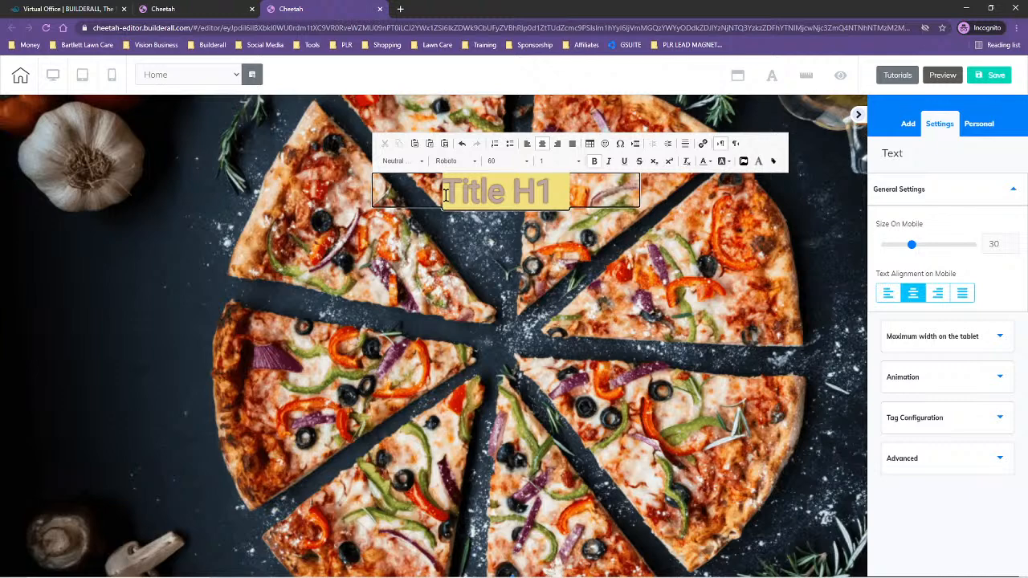
pyautogui.click(485, 257)
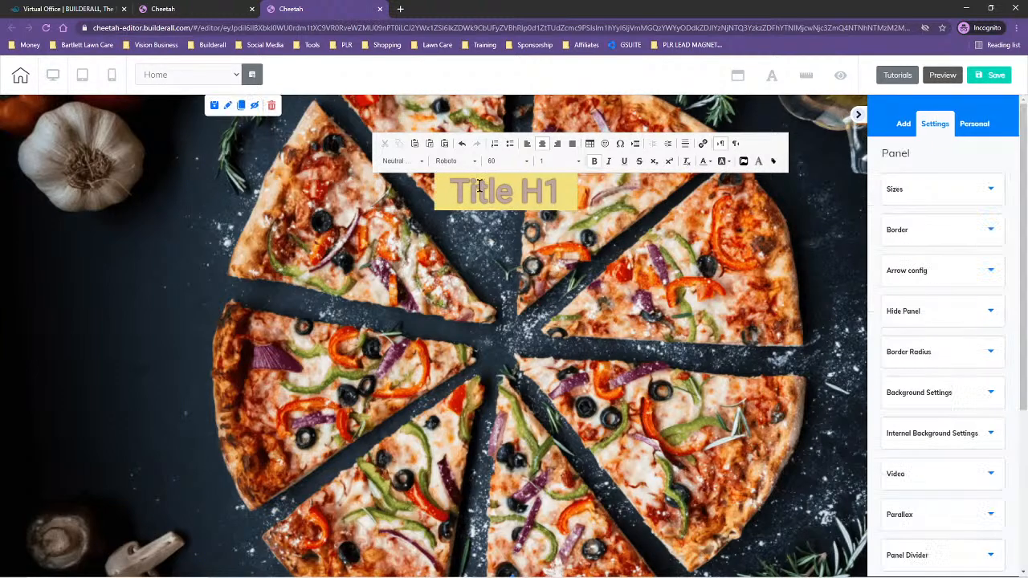
pyautogui.click(560, 200)
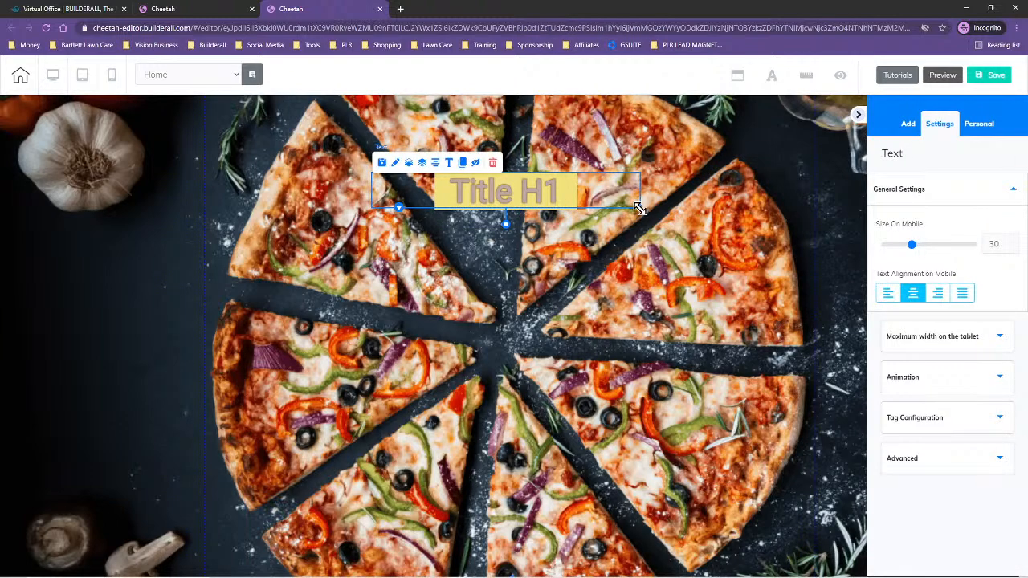
pyautogui.moveTo(639, 208); pyautogui.dragTo(520, 200)
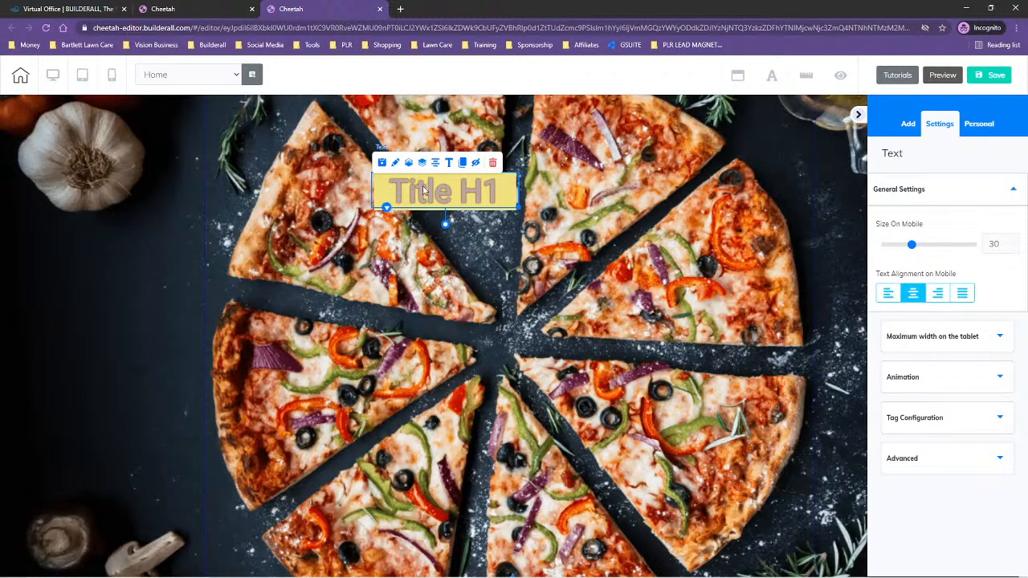
# Step: Replace the title text with "This is the BEST PIZZA in the world!"
pyautogui.click(442, 189)
pyautogui.moveTo(390, 191); pyautogui.dragTo(493, 193)
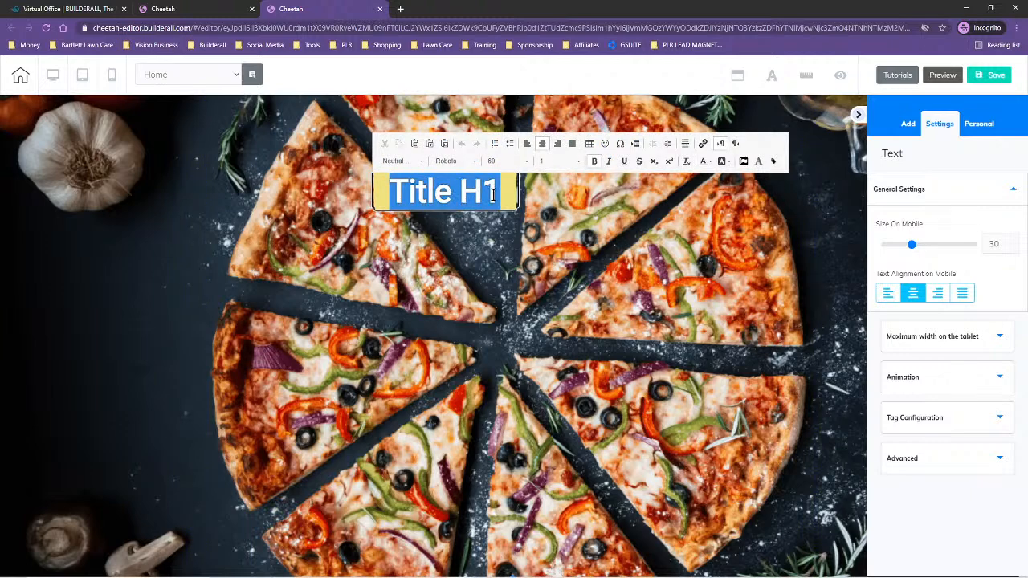
pyautogui.write('Thi')
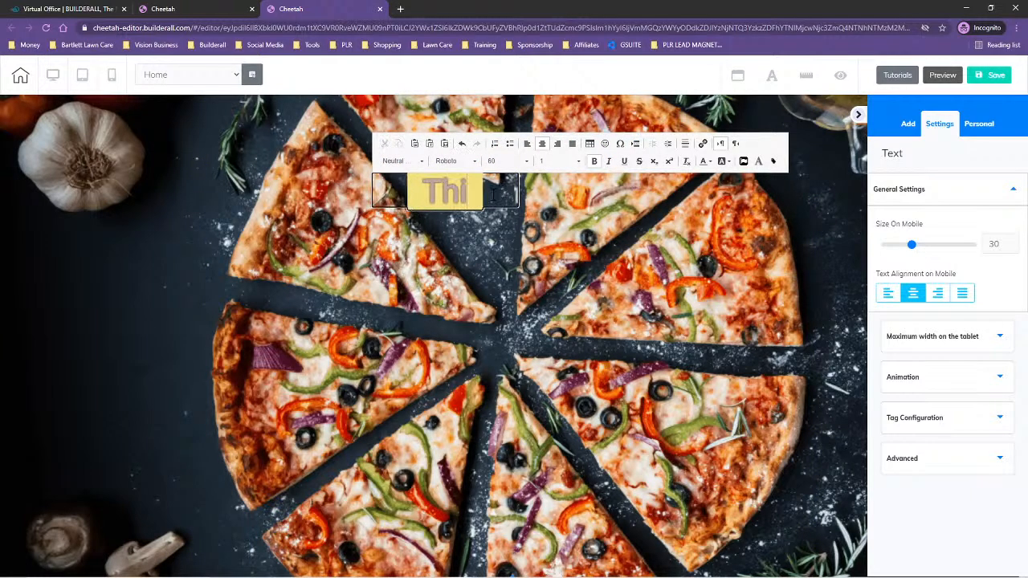
pyautogui.write('s is the best')
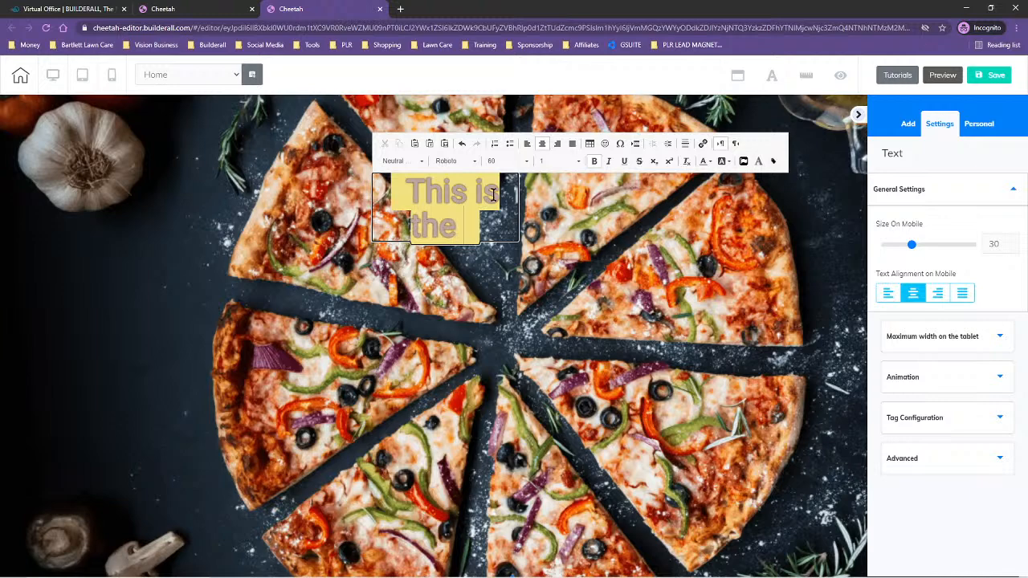
pyautogui.press('BackSpace')
pyautogui.press('BackSpace')
pyautogui.press('BackSpace')
pyautogui.press('BackSpace')
pyautogui.write('BEST PI')
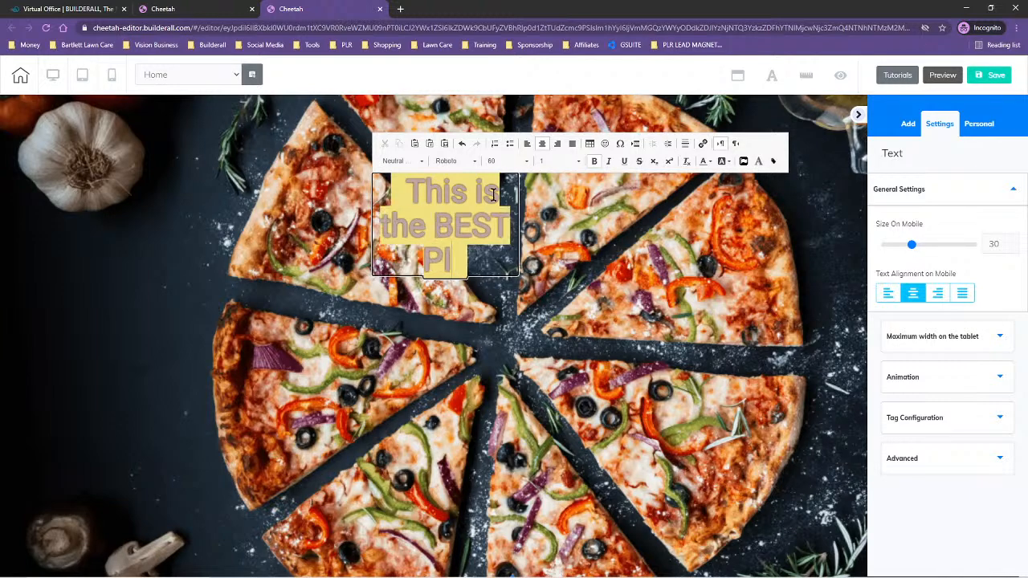
pyautogui.write('ZZA in')
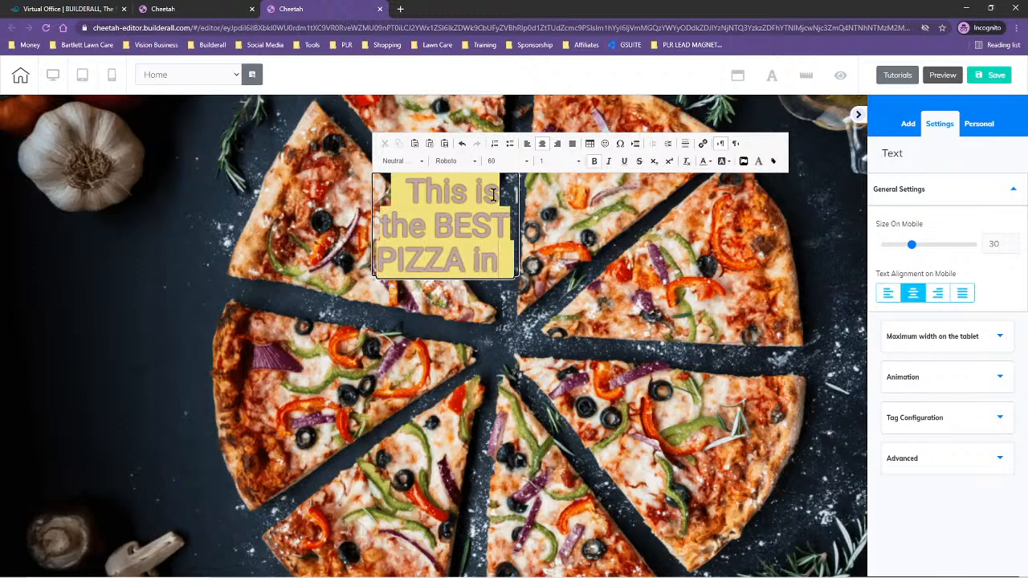
pyautogui.write(' the wo')
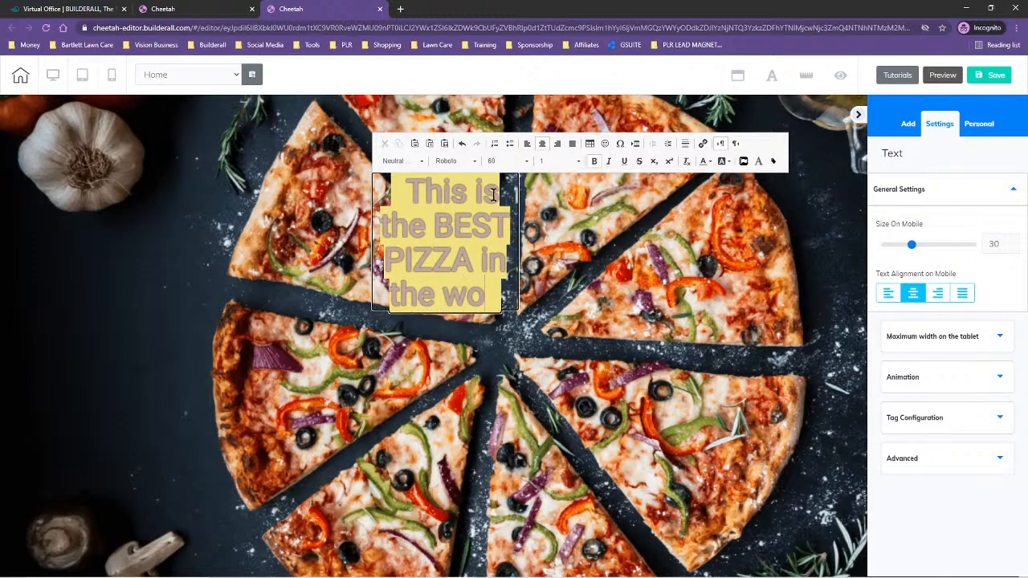
pyautogui.write('rld !')
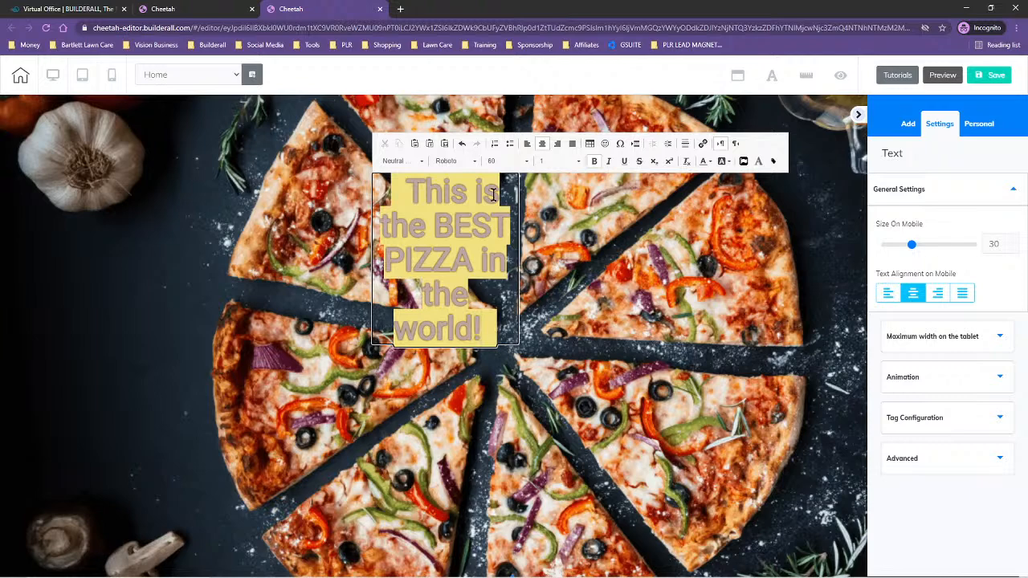
pyautogui.click(556, 313)
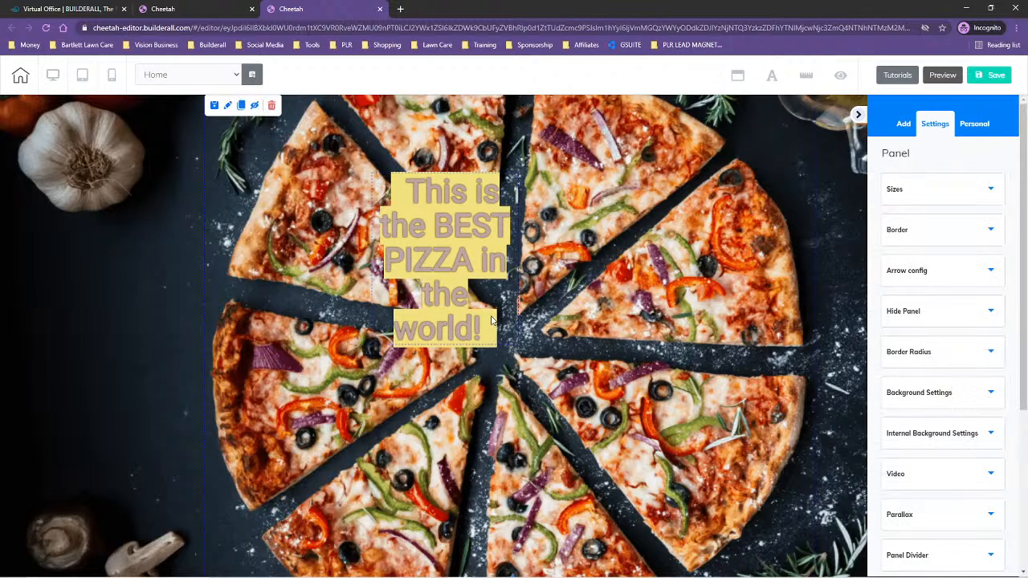
# Step: Widen the title's text box so the text fits on one line, and center it over the pizza
pyautogui.click(496, 321)
pyautogui.moveTo(518, 343); pyautogui.dragTo(947, 210)
pyautogui.moveTo(442, 195); pyautogui.dragTo(509, 205)
pyautogui.moveTo(795, 215); pyautogui.dragTo(769, 215)
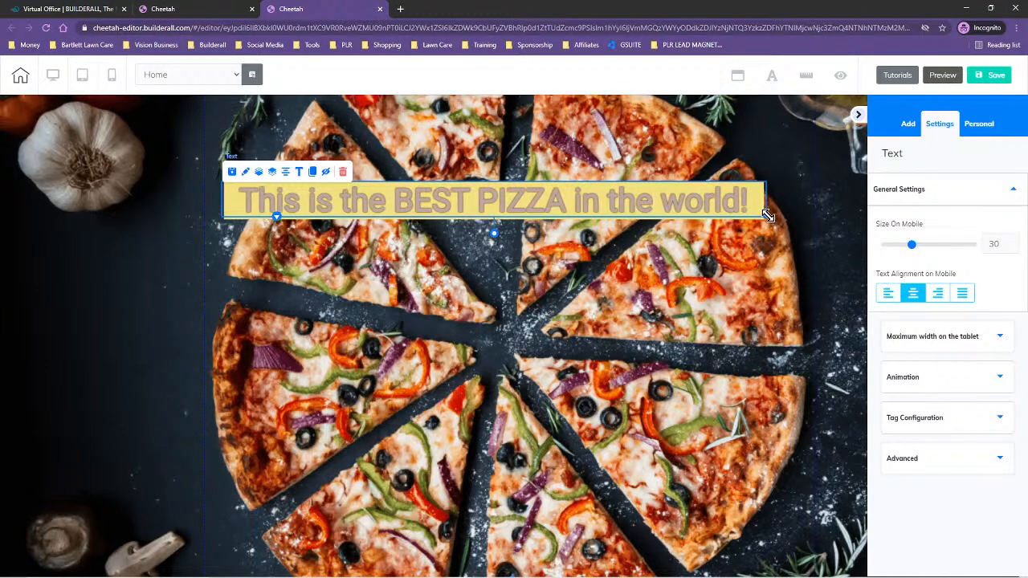
pyautogui.moveTo(486, 201); pyautogui.dragTo(506, 204)
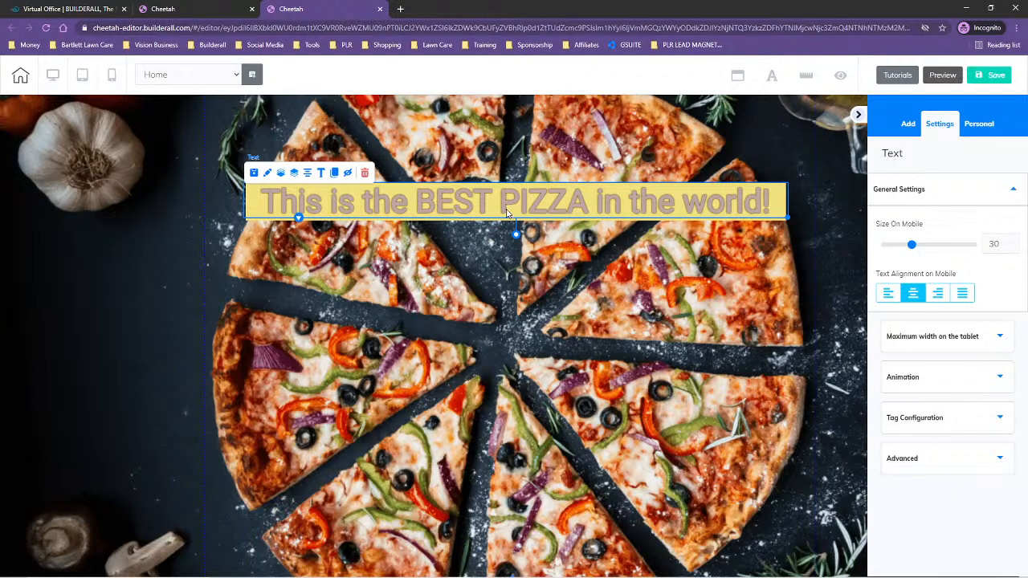
# Step: Add a Title H2 text element to the panel just below the main title
pyautogui.moveTo(442, 575)
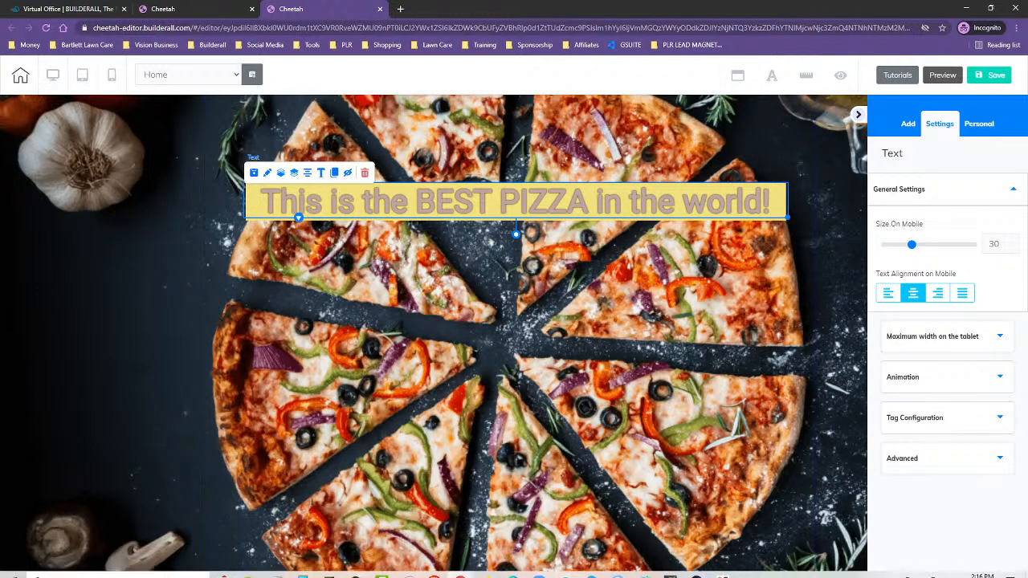
pyautogui.click(907, 125)
pyautogui.click(977, 155)
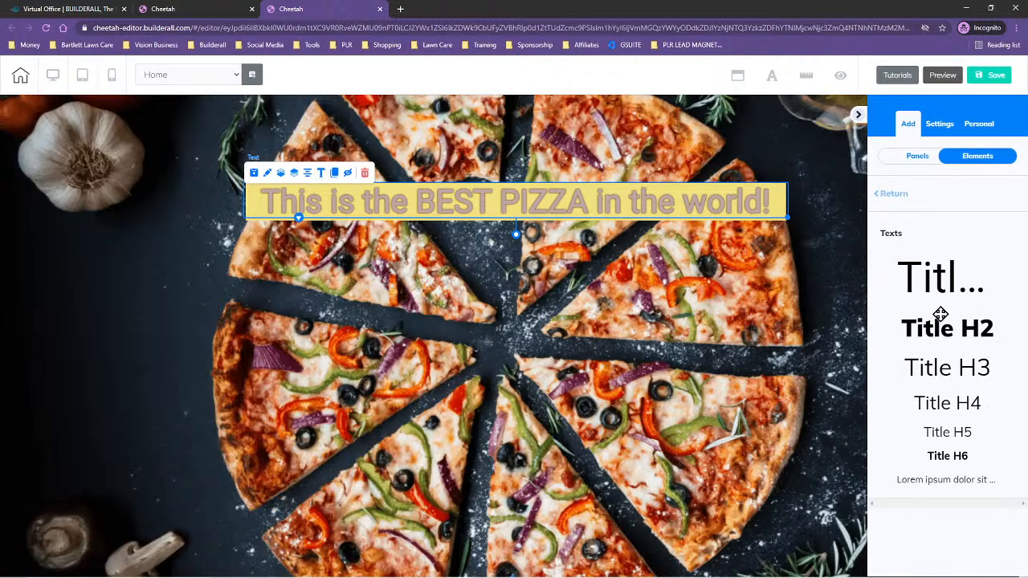
pyautogui.moveTo(970, 330); pyautogui.dragTo(472, 268)
# Step: Select the whole "Title H2" text and change its paragraph format to a neutral heading style
pyautogui.doubleClick(466, 265)
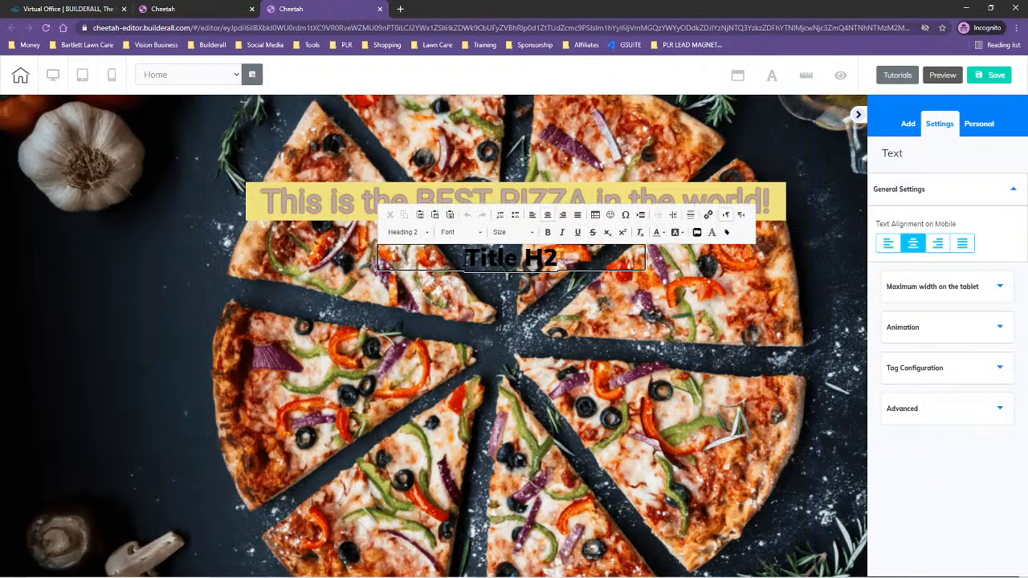
pyautogui.tripleClick(467, 259)
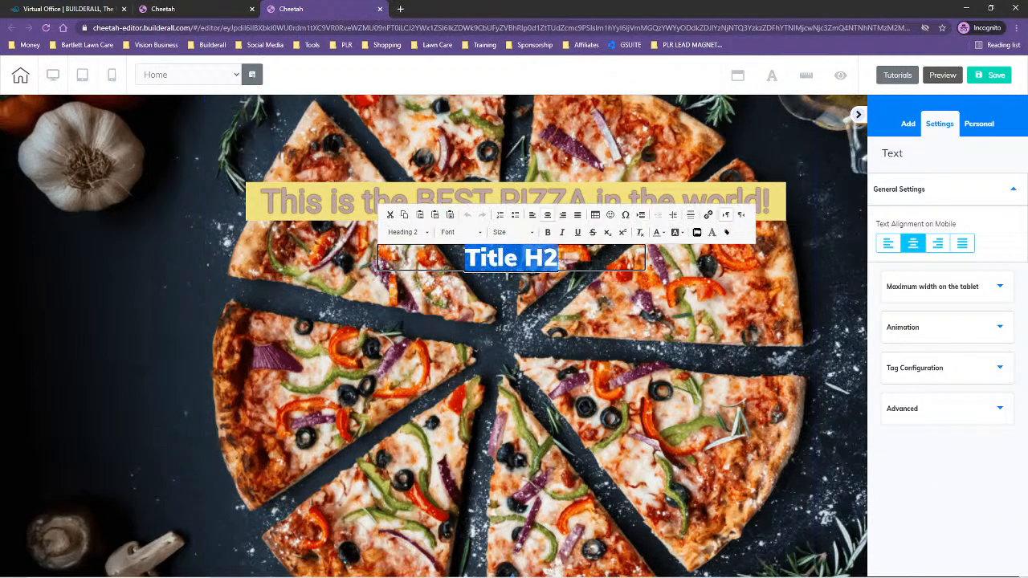
pyautogui.click(417, 234)
pyautogui.scroll(-3, 413, 318)
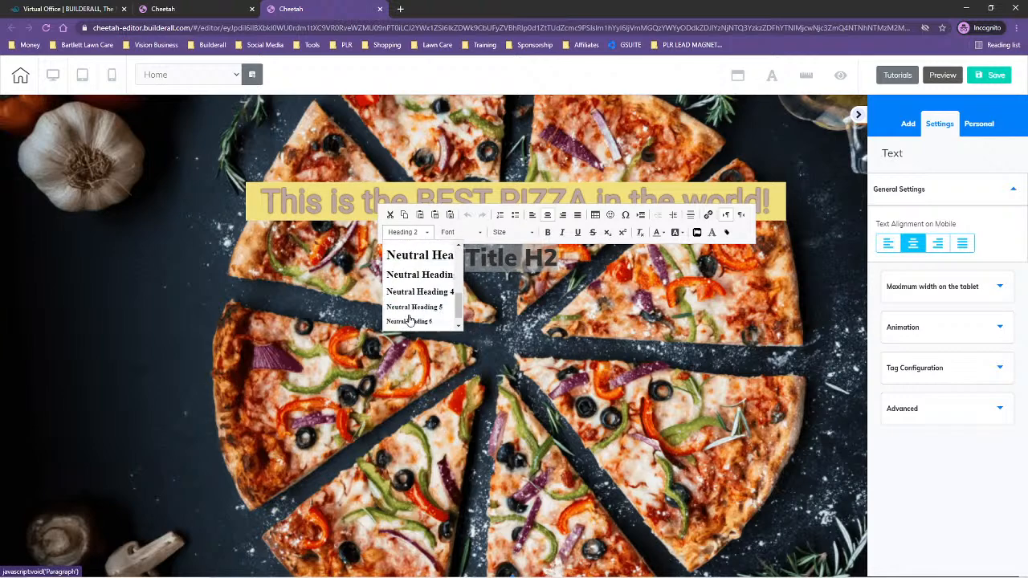
pyautogui.scroll(3, 443, 266)
pyautogui.click(406, 248)
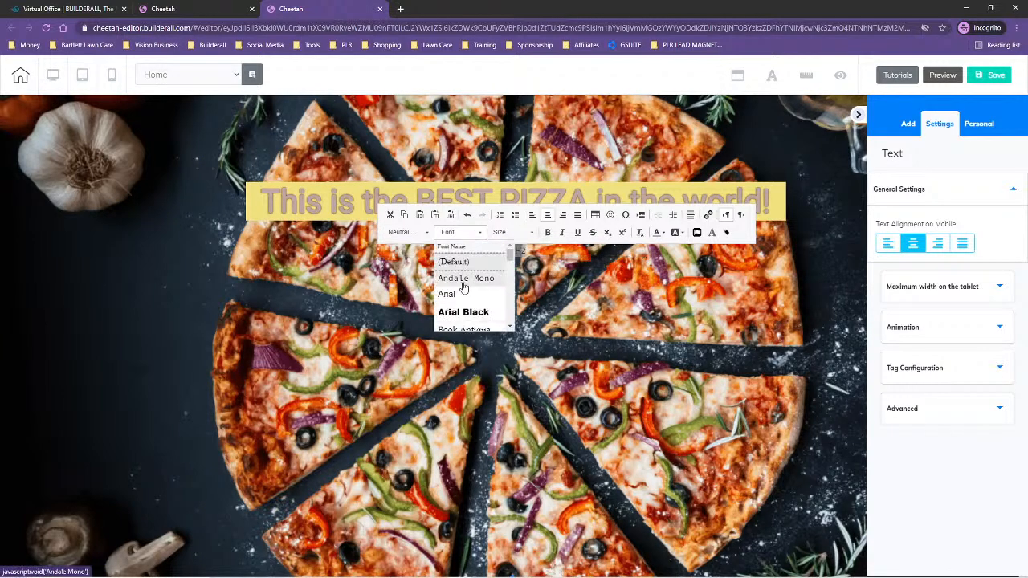
# Step: Set the H2 heading's font to Roboto
pyautogui.scroll(-5, 461, 288)
pyautogui.scroll(-1, 464, 289)
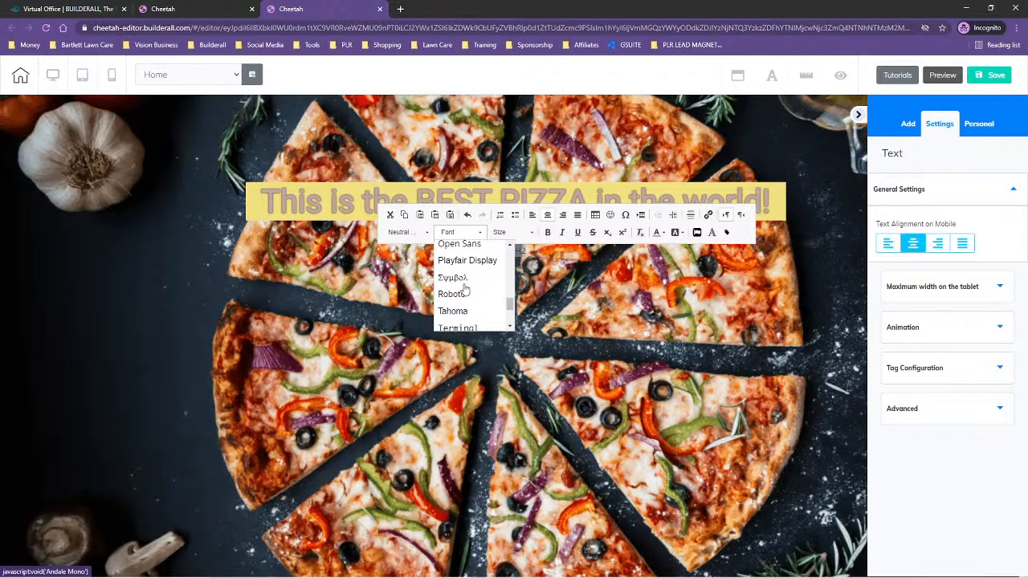
pyautogui.click(458, 294)
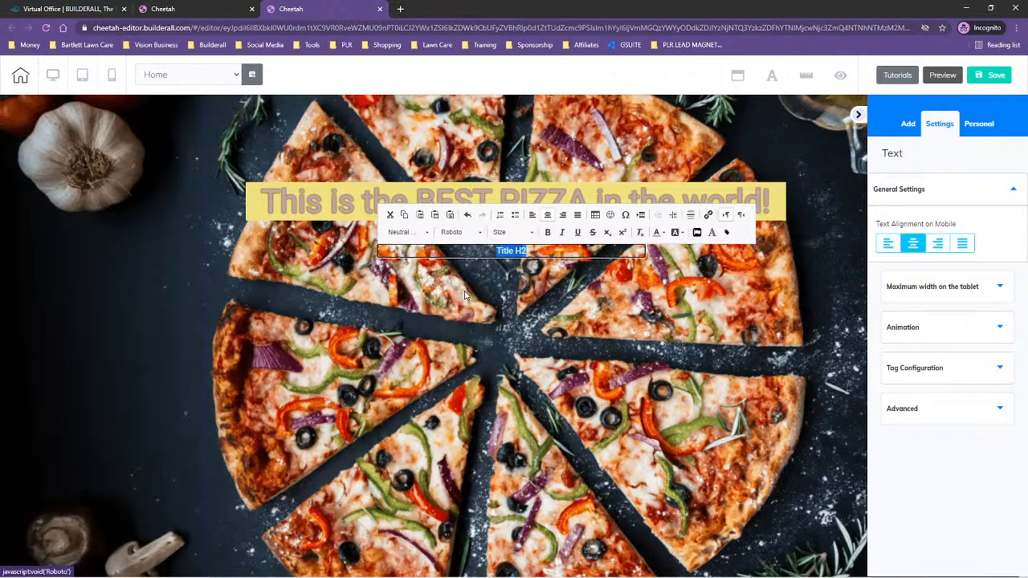
# Step: Check the H2 size noted in Notepad and set the "Title H2" text's font size to 50
pyautogui.click(501, 233)
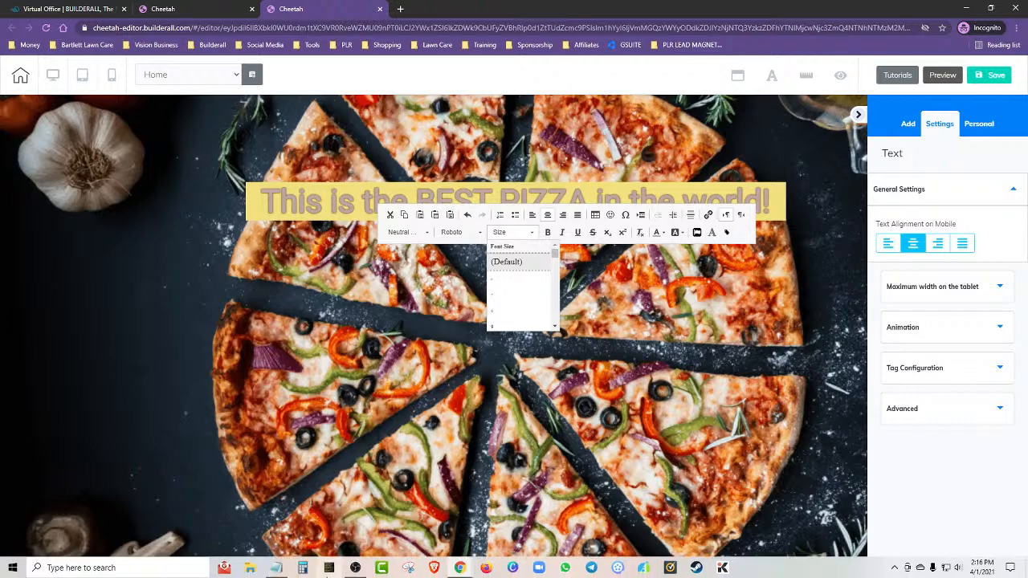
pyautogui.click(274, 568)
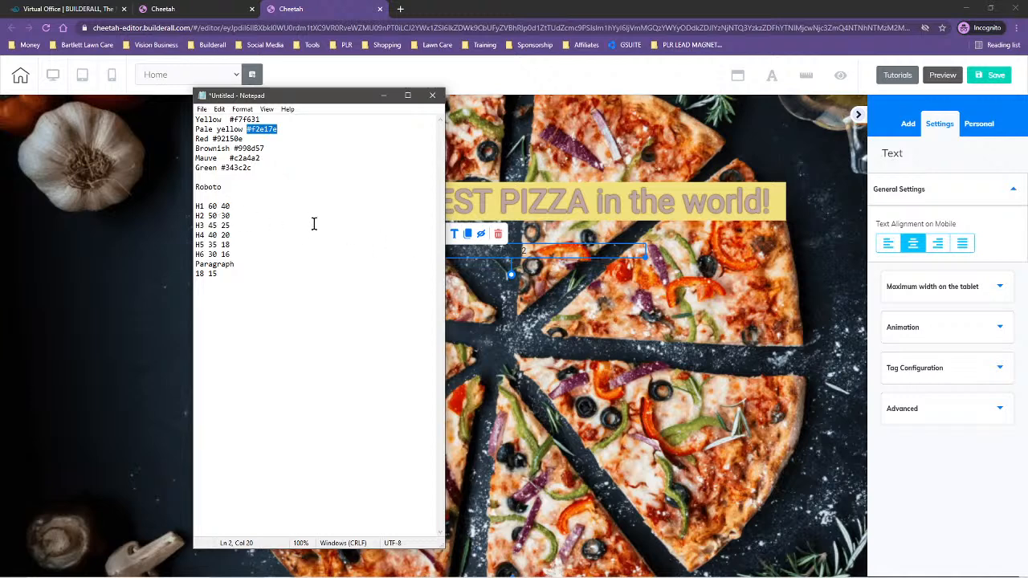
pyautogui.doubleClick(547, 252)
pyautogui.moveTo(528, 251); pyautogui.dragTo(482, 252)
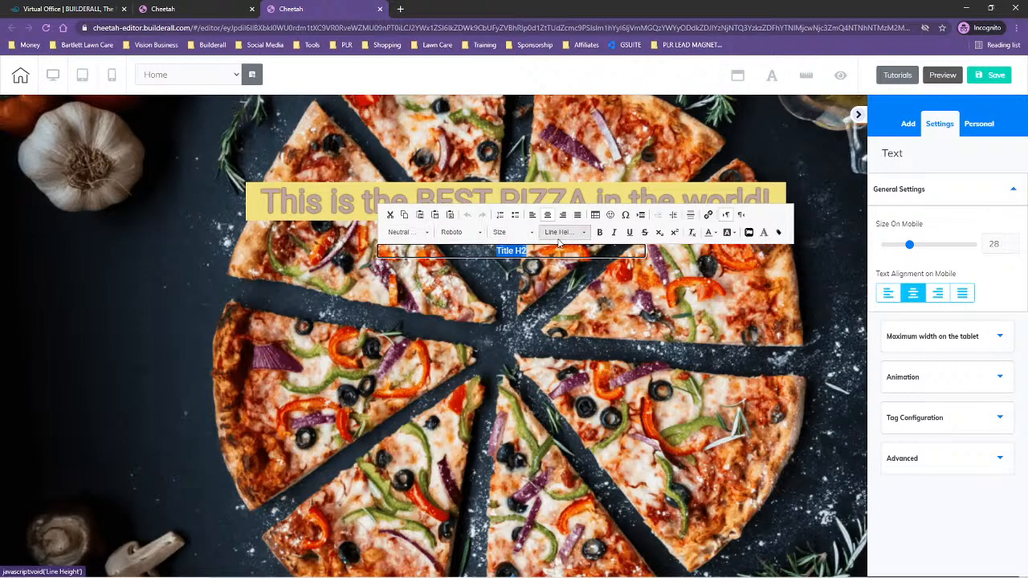
pyautogui.click(507, 232)
pyautogui.scroll(-6, 518, 313)
pyautogui.scroll(-6, 515, 313)
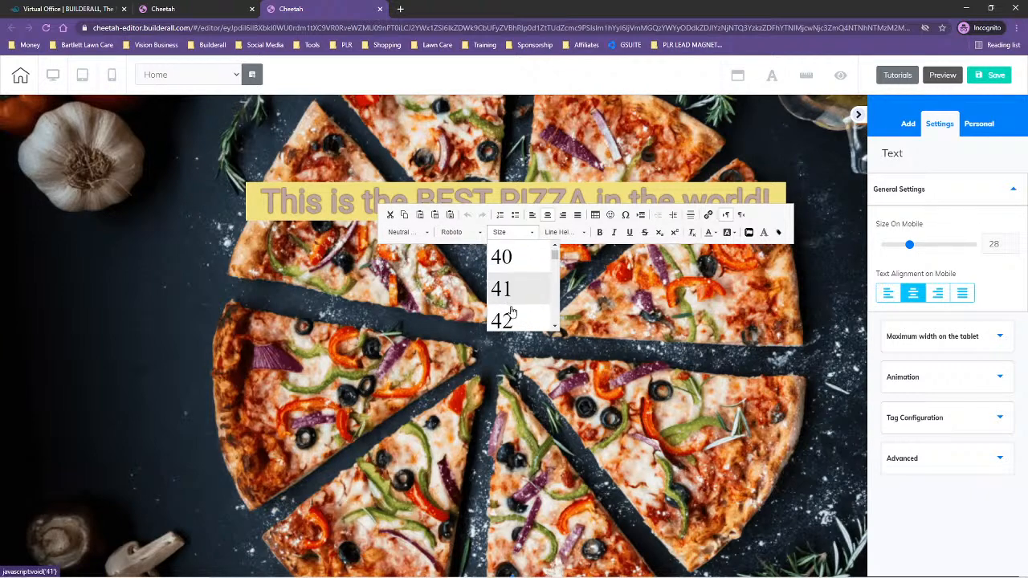
pyautogui.scroll(1, 506, 306)
pyautogui.click(514, 282)
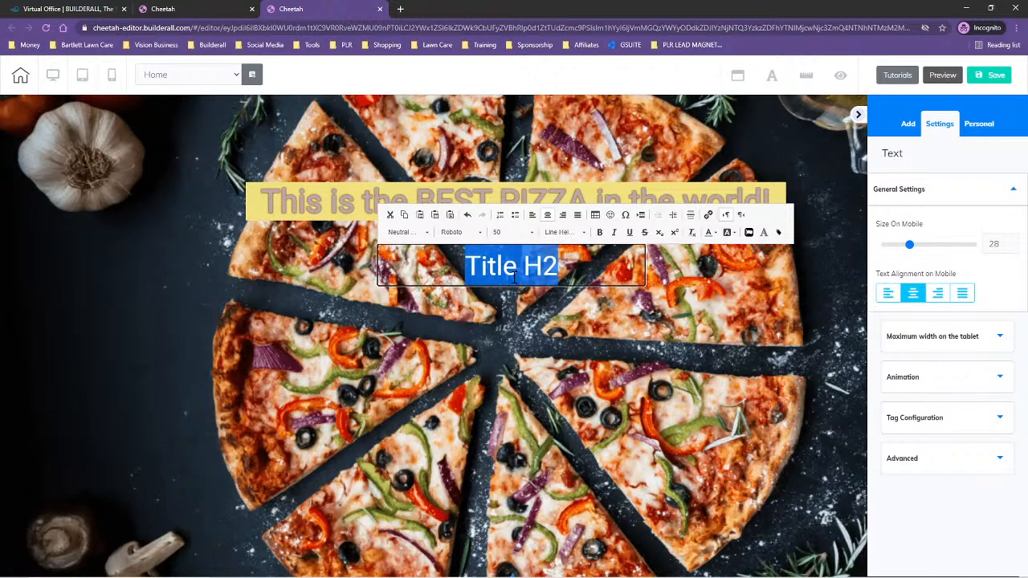
# Step: Reduce the "Title H2" text's font size to 45
pyautogui.click(498, 232)
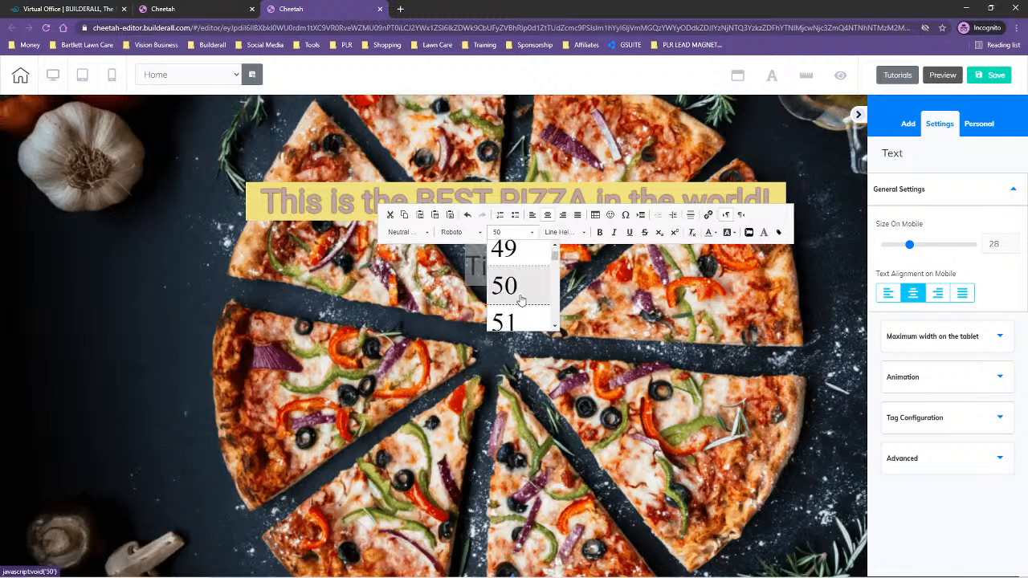
pyautogui.scroll(3, 521, 298)
pyautogui.scroll(2, 518, 298)
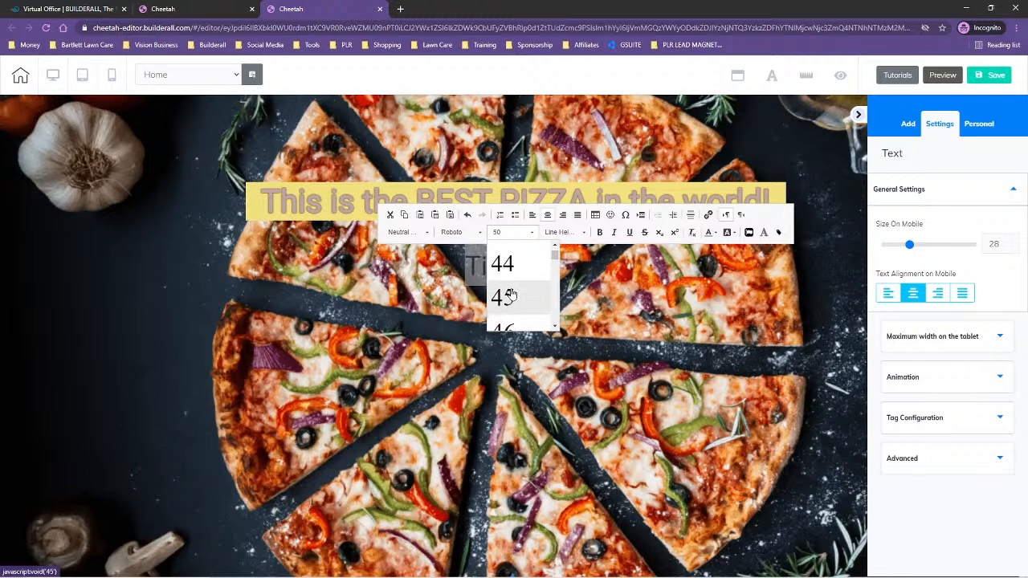
pyautogui.click(511, 317)
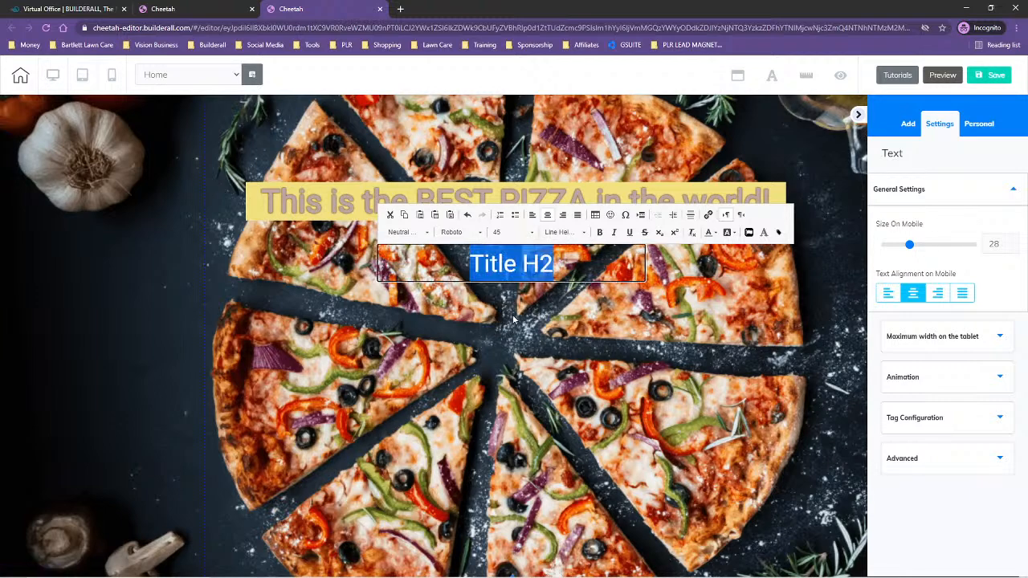
# Step: Set the "Title H2" text's font size to 40
pyautogui.click(518, 232)
pyautogui.scroll(4, 526, 312)
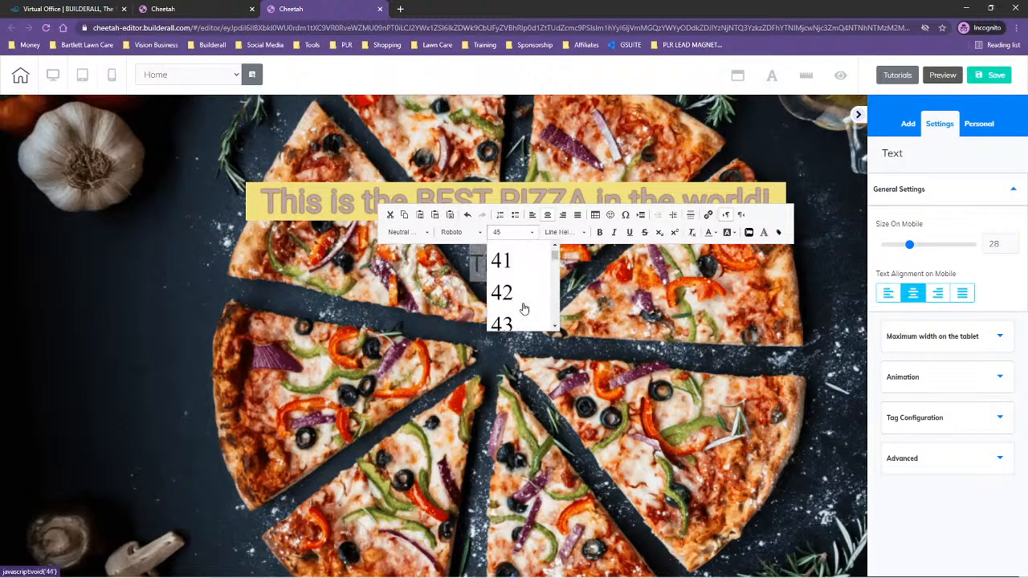
pyautogui.scroll(-1, 516, 300)
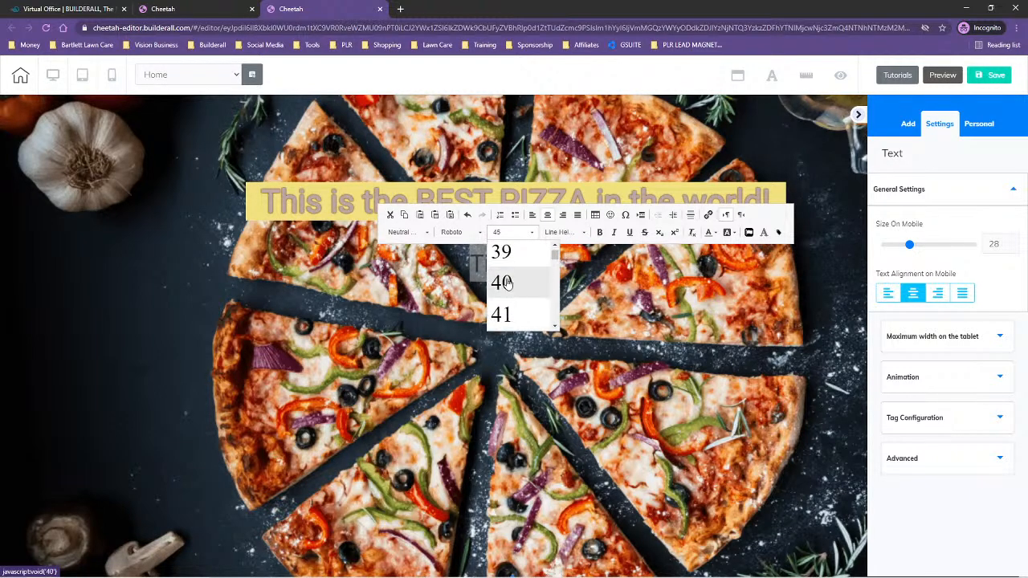
pyautogui.click(507, 280)
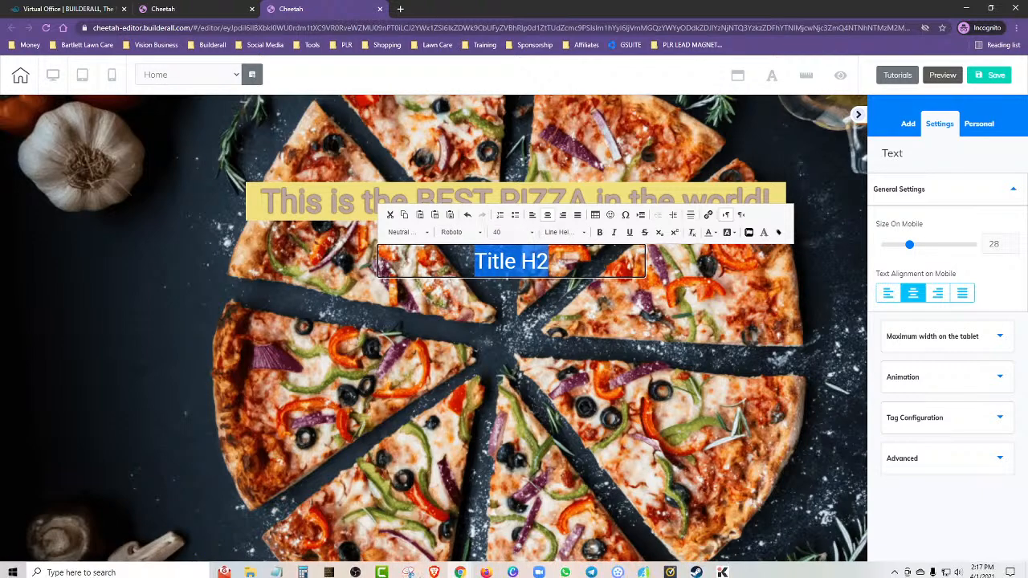
# Step: Switch to the Notepad notes and change the first size values to 40 for H2 and 35 for H3
pyautogui.click(276, 574)
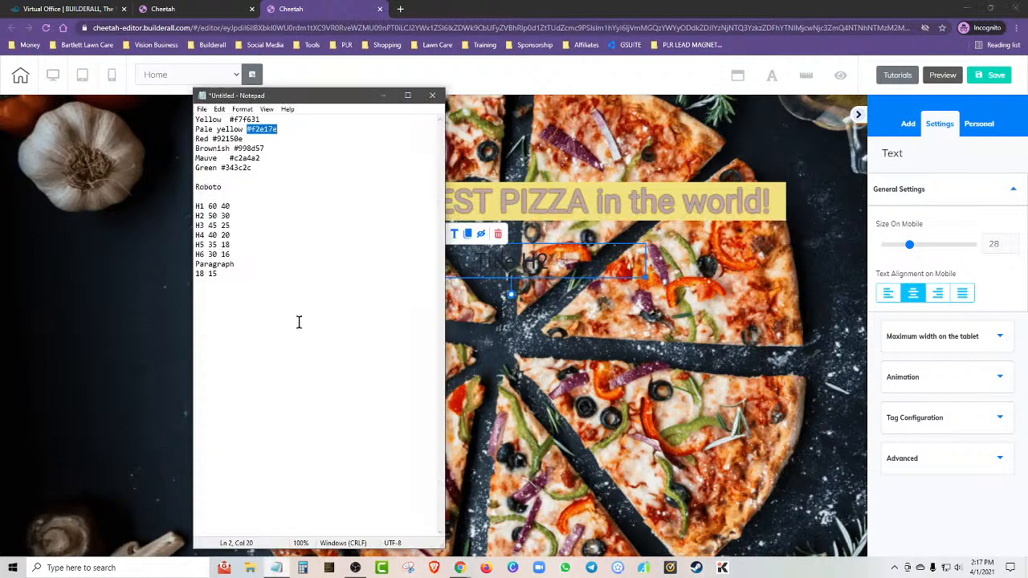
pyautogui.click(210, 216)
pyautogui.write('4')
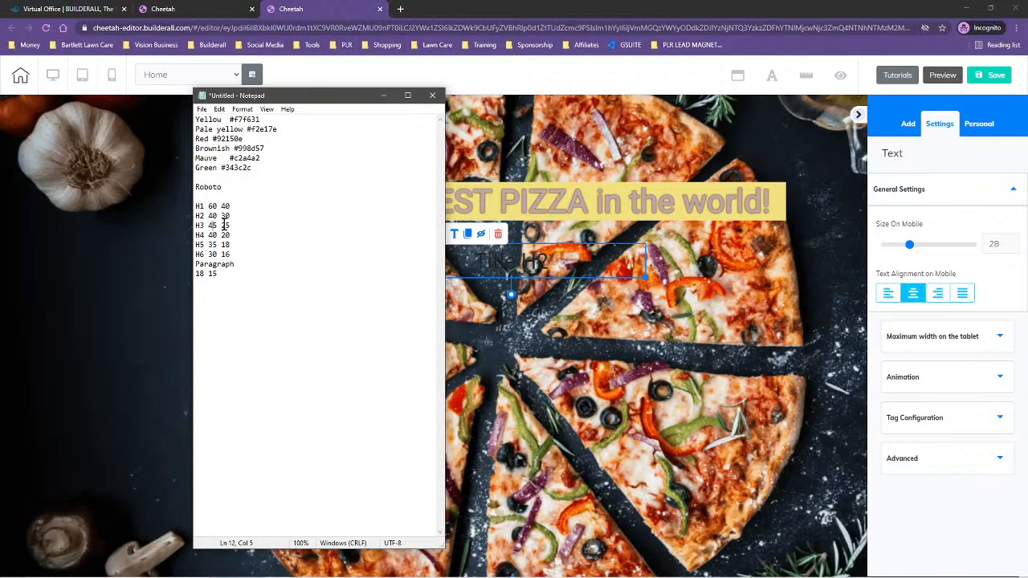
pyautogui.press('BackSpace')
pyautogui.write('3')
# Step: Update the first size values in the notes to 28 for H4, 23 for H5 and 20 for H6, and minimize Notepad
pyautogui.doubleClick(214, 235)
pyautogui.write('28')
pyautogui.doubleClick(210, 245)
pyautogui.write('23')
pyautogui.doubleClick(211, 253)
pyautogui.write('20')
pyautogui.click(383, 96)
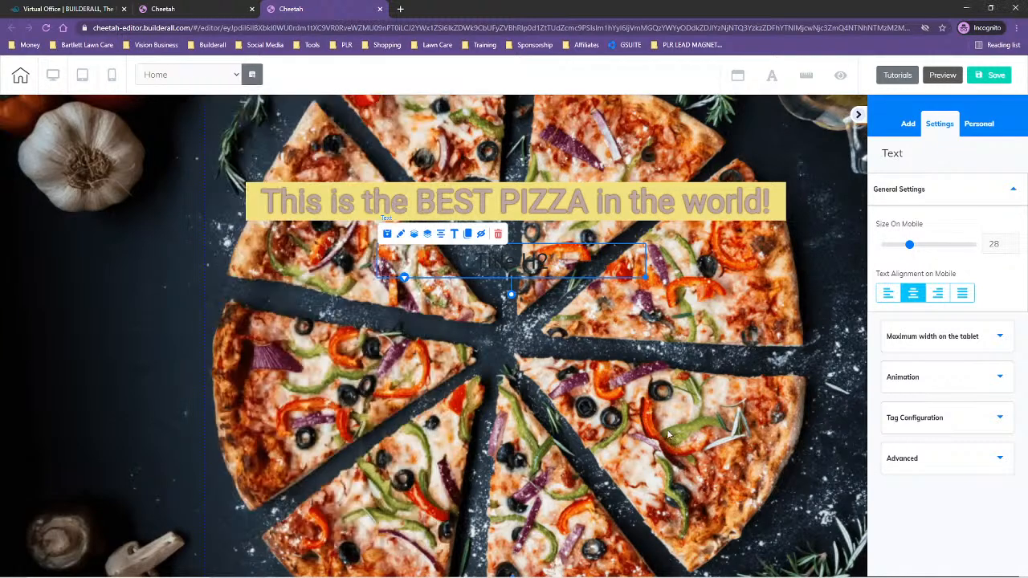
# Step: Set the line height of the "Title H2" text to 1
pyautogui.doubleClick(469, 271)
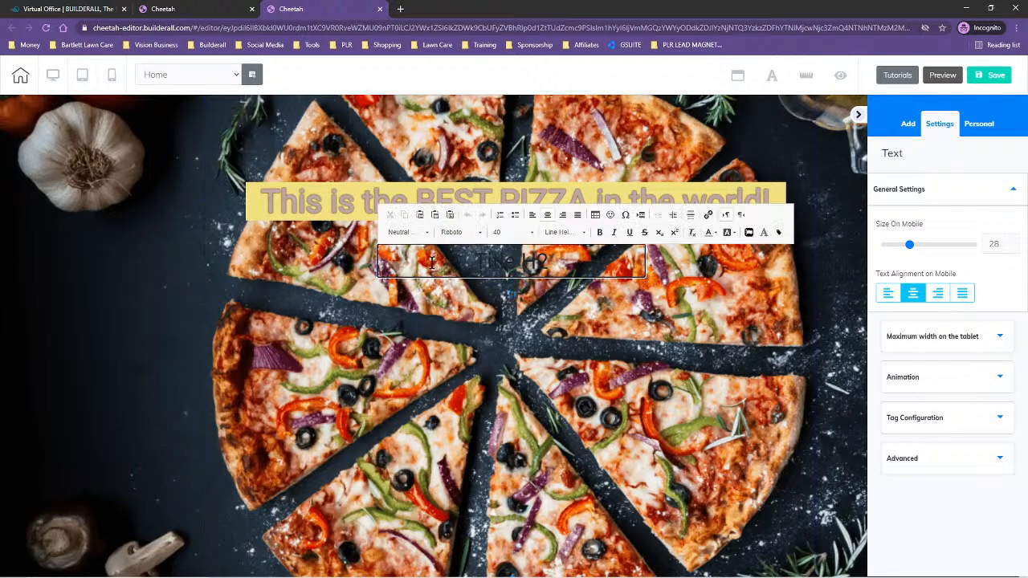
pyautogui.click(553, 232)
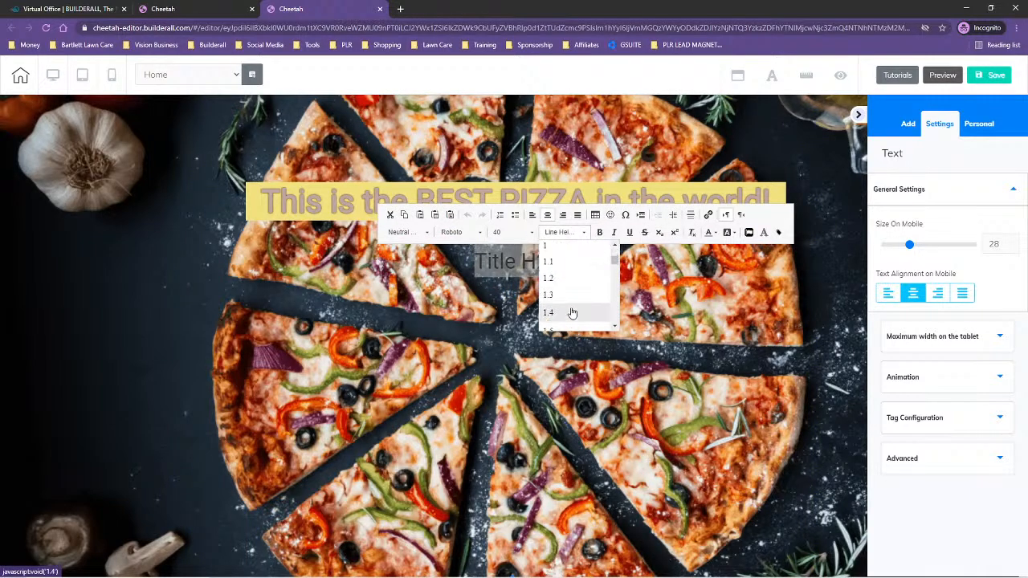
pyautogui.scroll(1, 569, 305)
pyautogui.click(568, 302)
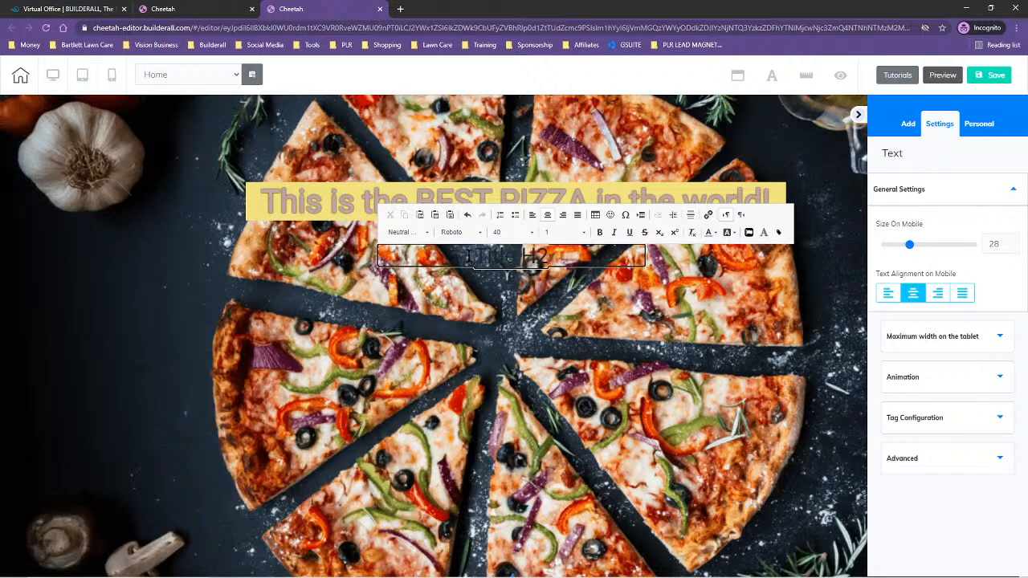
# Step: Copy the red hex code #92150e from the Notepad color list for the H2 heading's text color
pyautogui.moveTo(469, 256); pyautogui.dragTo(560, 256)
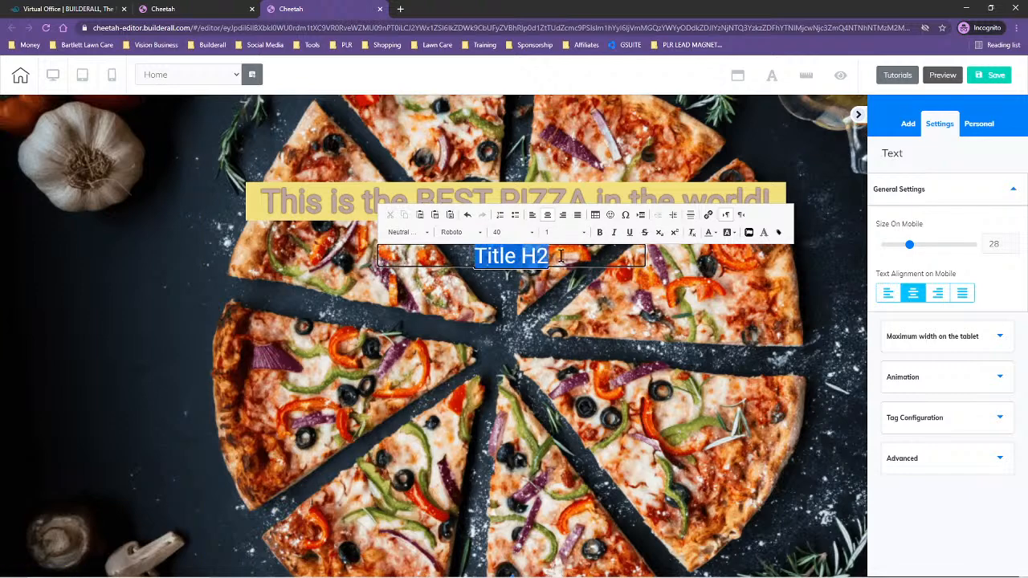
pyautogui.click(714, 232)
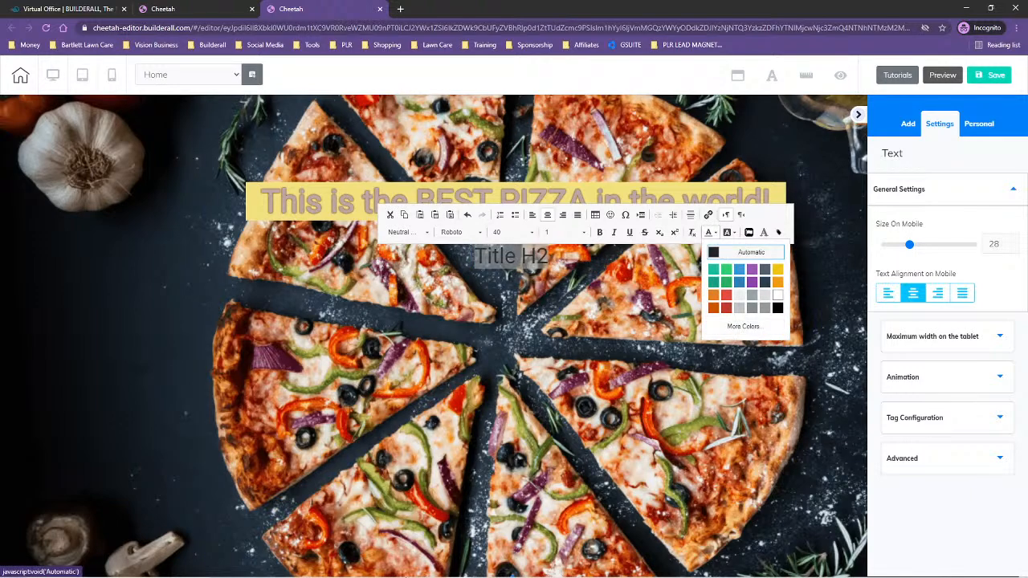
pyautogui.moveTo(356, 576)
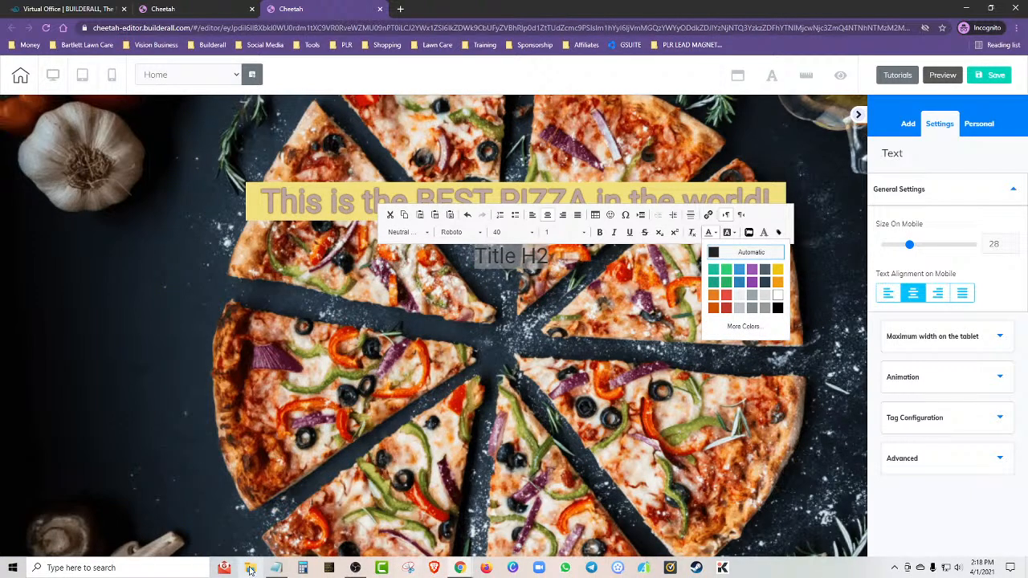
pyautogui.click(276, 567)
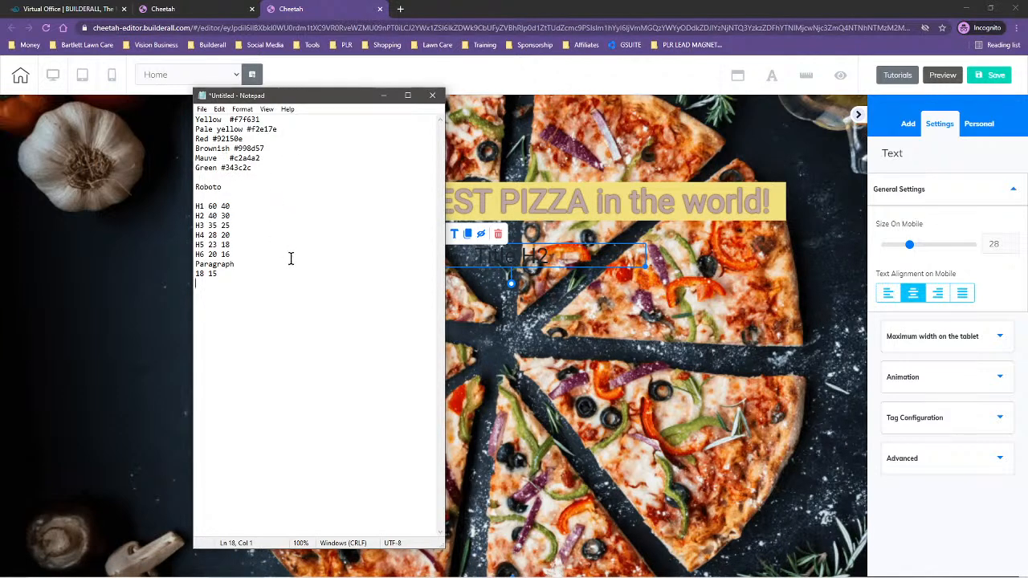
pyautogui.moveTo(212, 138); pyautogui.dragTo(248, 138)
pyautogui.rightClick(239, 140)
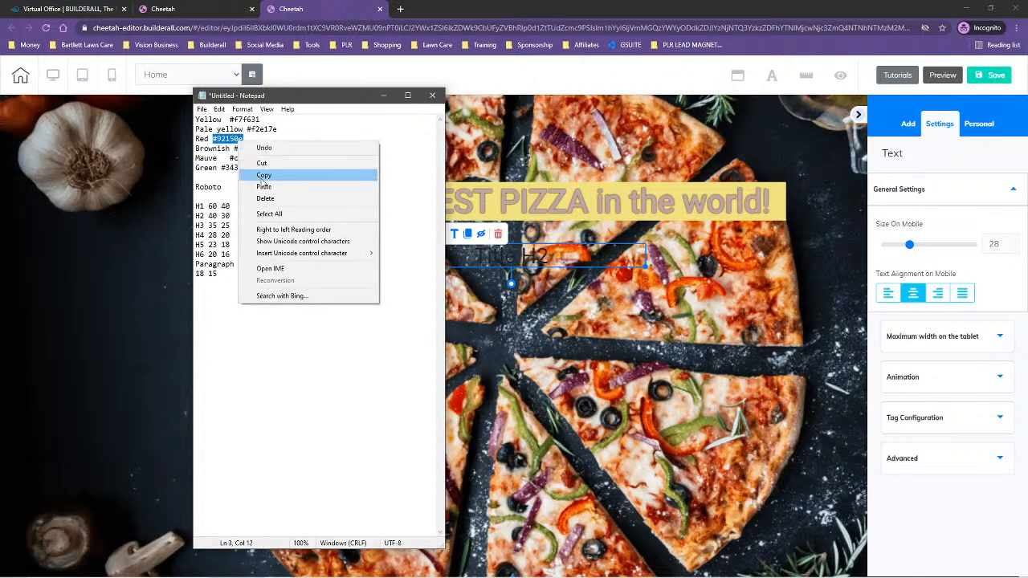
pyautogui.click(262, 178)
# Step: Apply the copied custom text color #92150e to the whole "Title H2" text and leave text editing
pyautogui.doubleClick(534, 256)
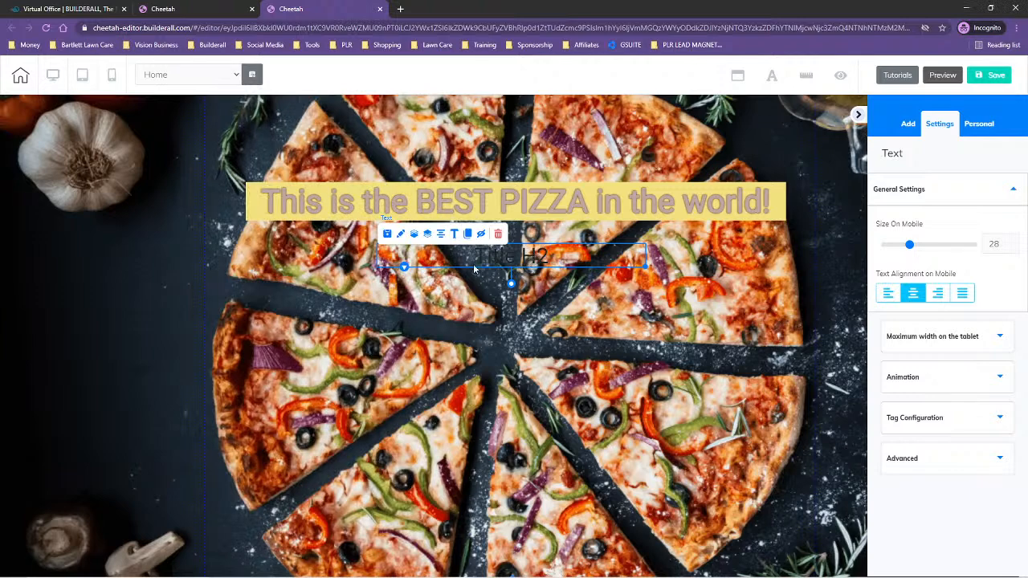
pyautogui.moveTo(472, 255); pyautogui.dragTo(583, 255)
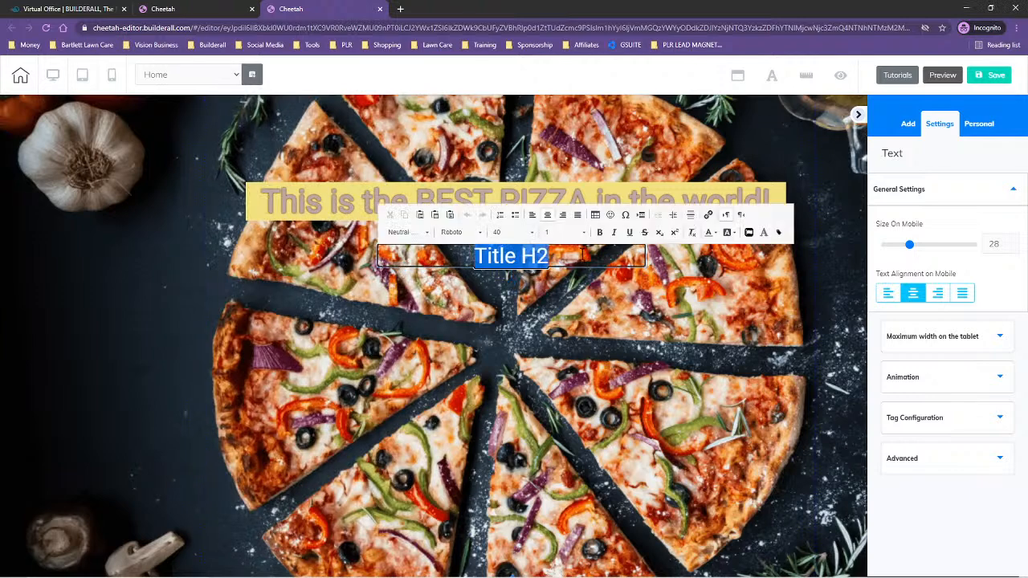
pyautogui.click(714, 234)
pyautogui.click(742, 326)
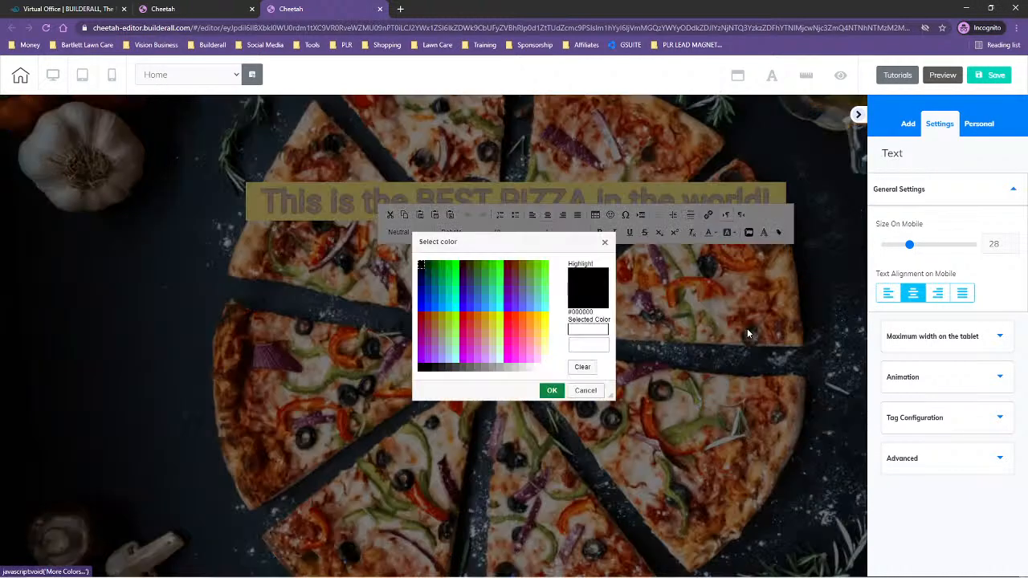
pyautogui.click(593, 343)
pyautogui.hotkey('ctrl', 'v')
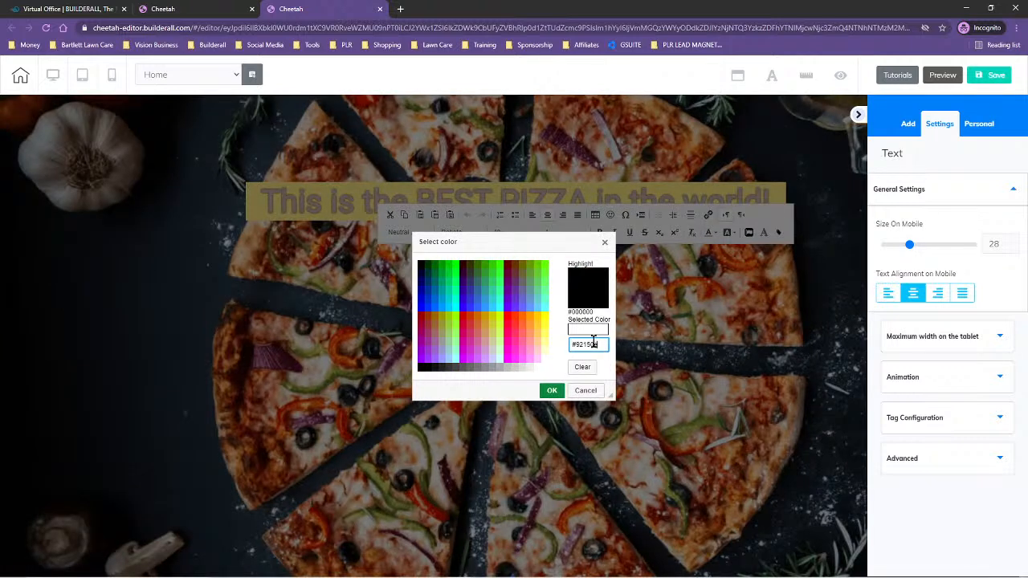
pyautogui.click(561, 354)
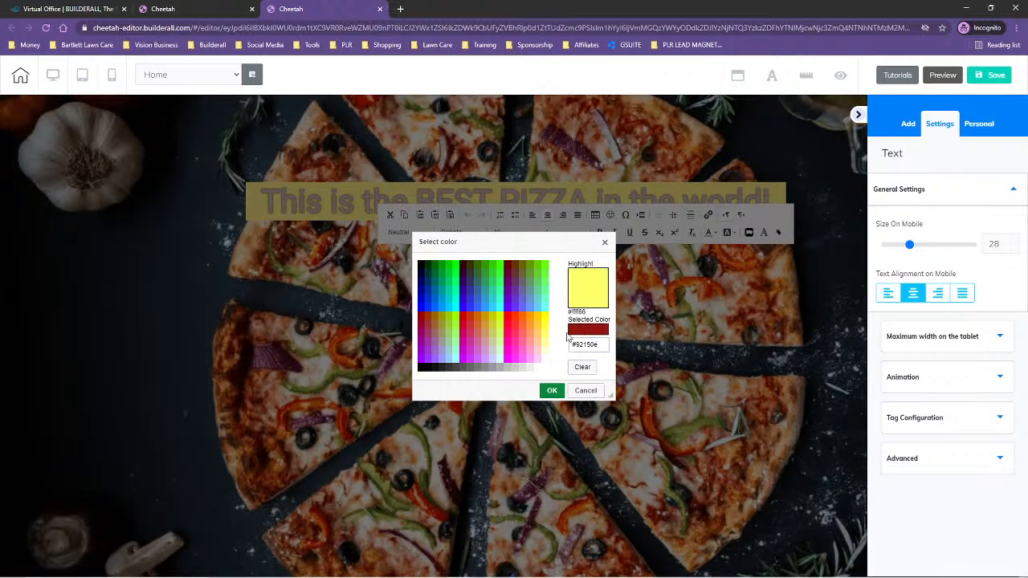
pyautogui.click(551, 391)
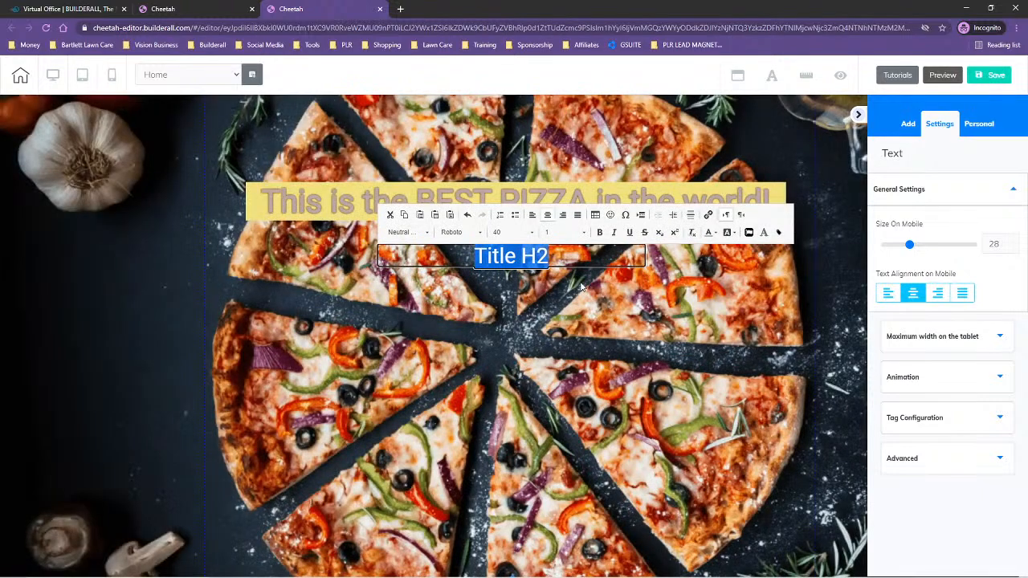
pyautogui.click(519, 318)
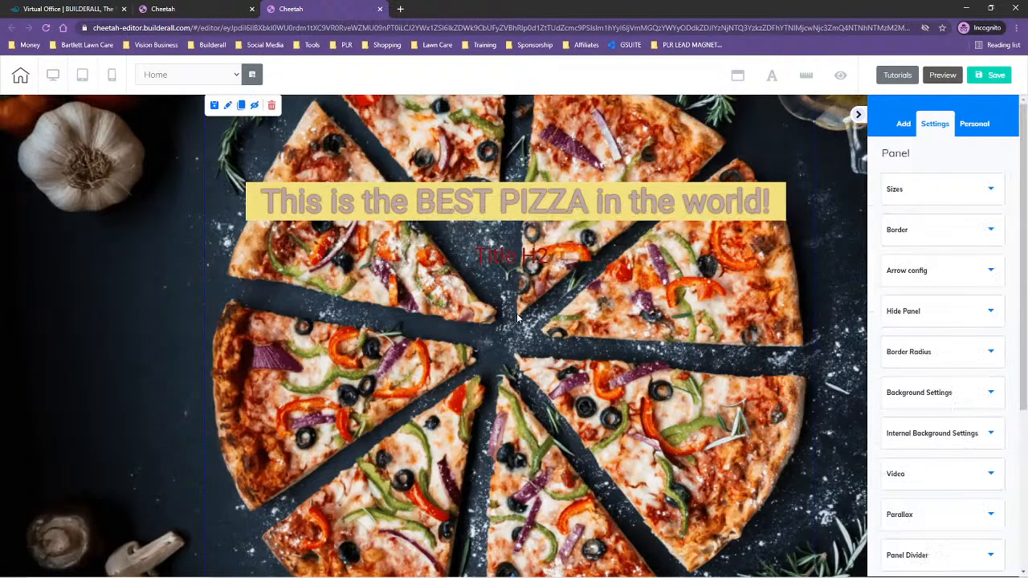
# Step: Open the custom background color picker for the whole "Title H2" text and copy the yellow hex code #f7f631 from Notepad
pyautogui.click(436, 259)
pyautogui.click(438, 257)
pyautogui.tripleClick(498, 257)
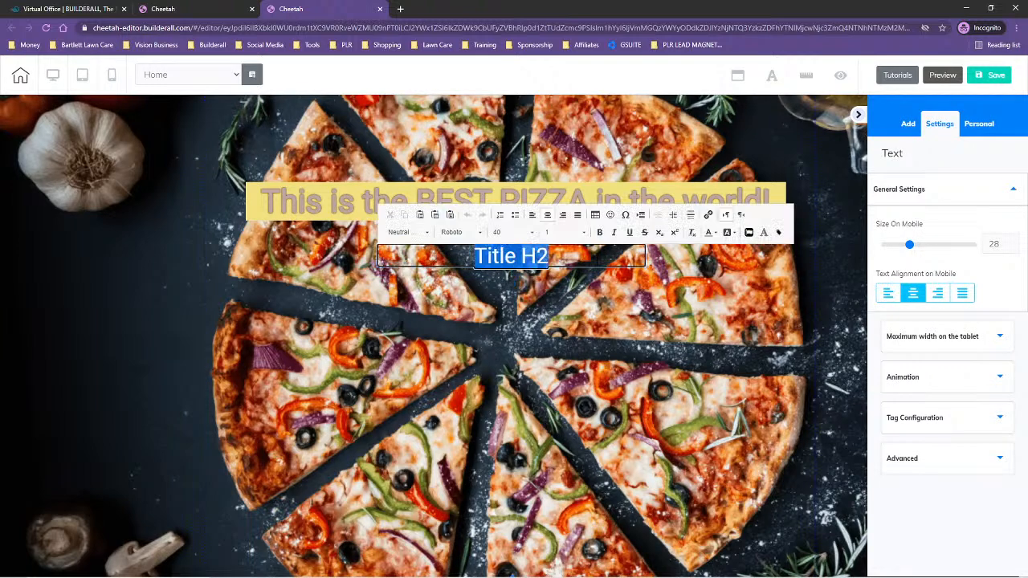
pyautogui.click(736, 235)
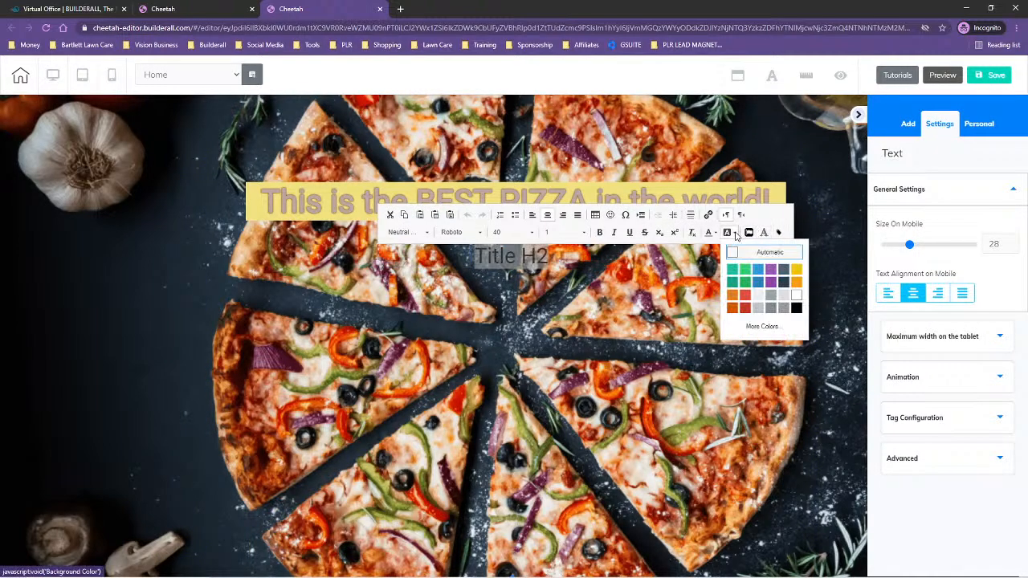
pyautogui.click(761, 327)
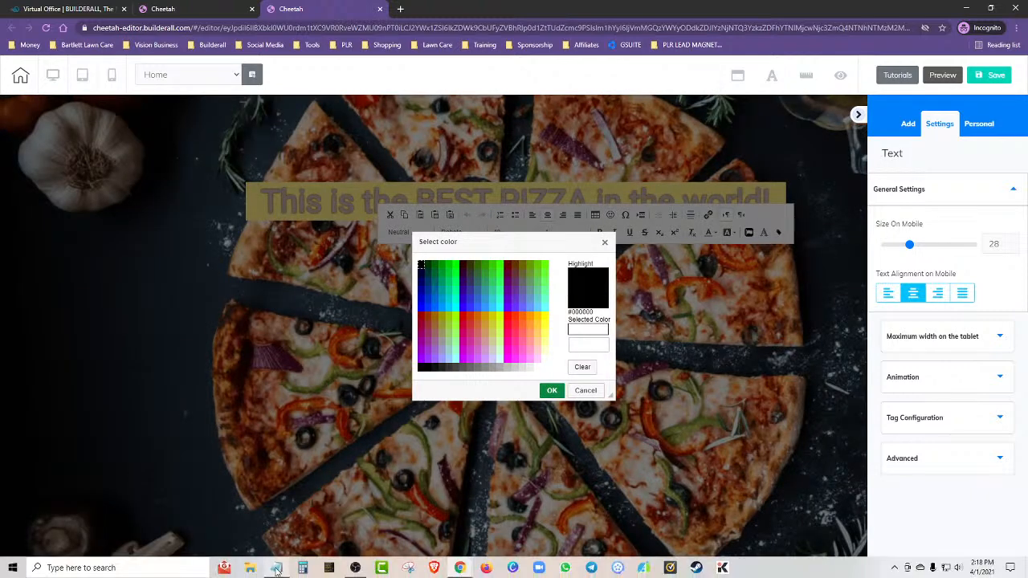
pyautogui.click(277, 568)
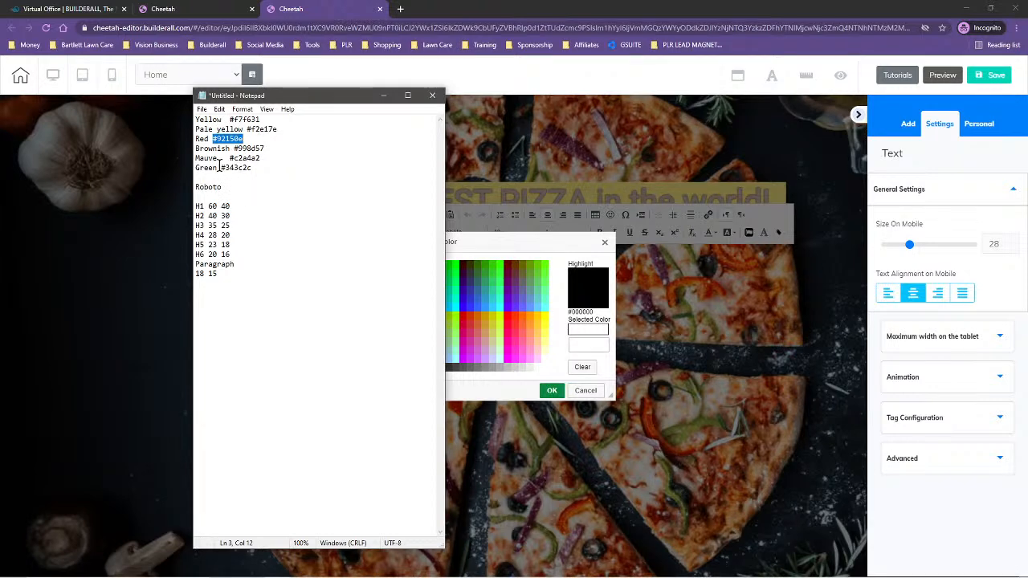
pyautogui.moveTo(229, 120); pyautogui.dragTo(257, 120)
pyautogui.rightClick(253, 123)
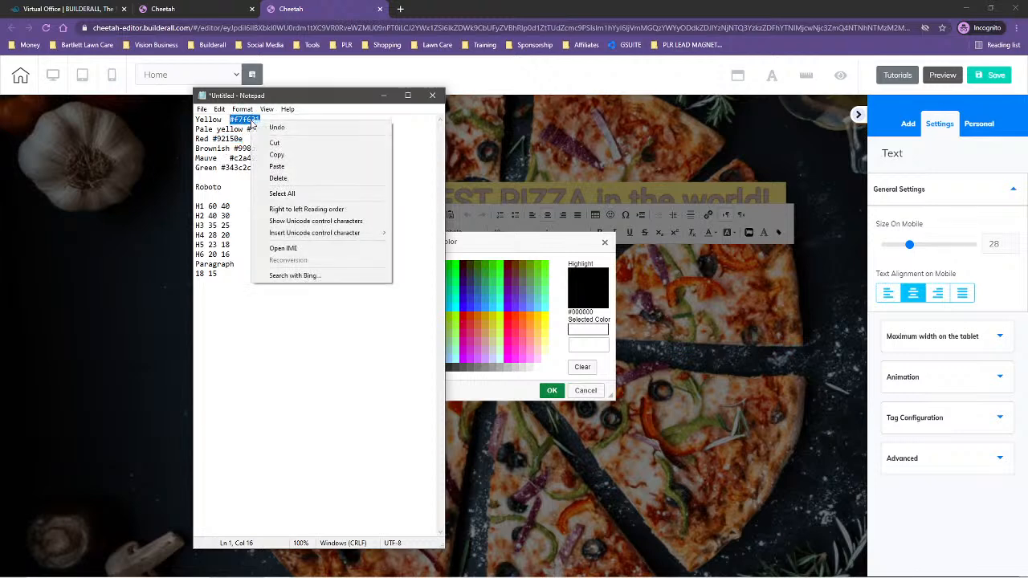
pyautogui.click(273, 155)
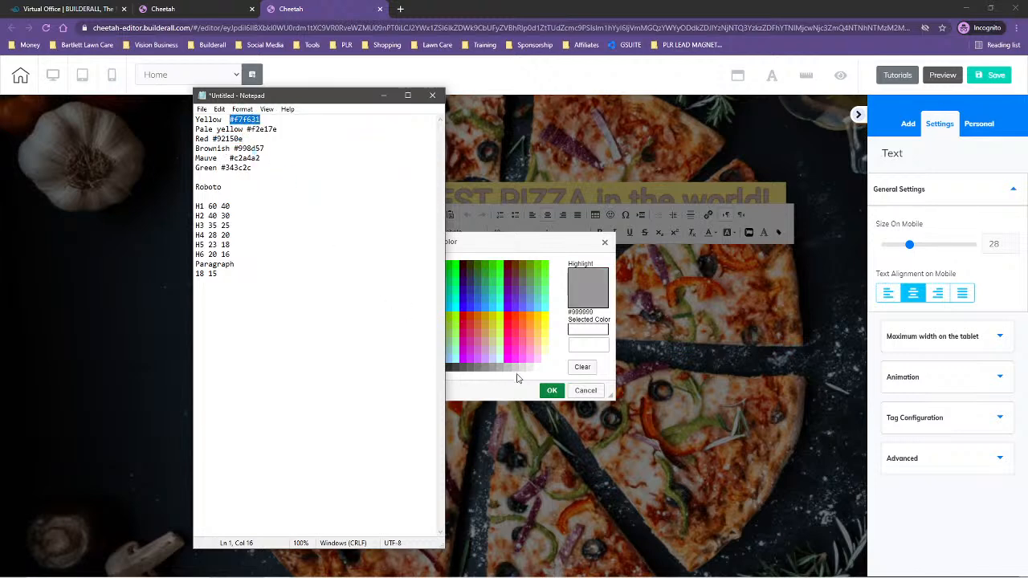
# Step: Apply the copied #f7f631 as the background color of the "Title H2" text and leave text editing
pyautogui.click(575, 344)
pyautogui.hotkey('ctrl', 'v')
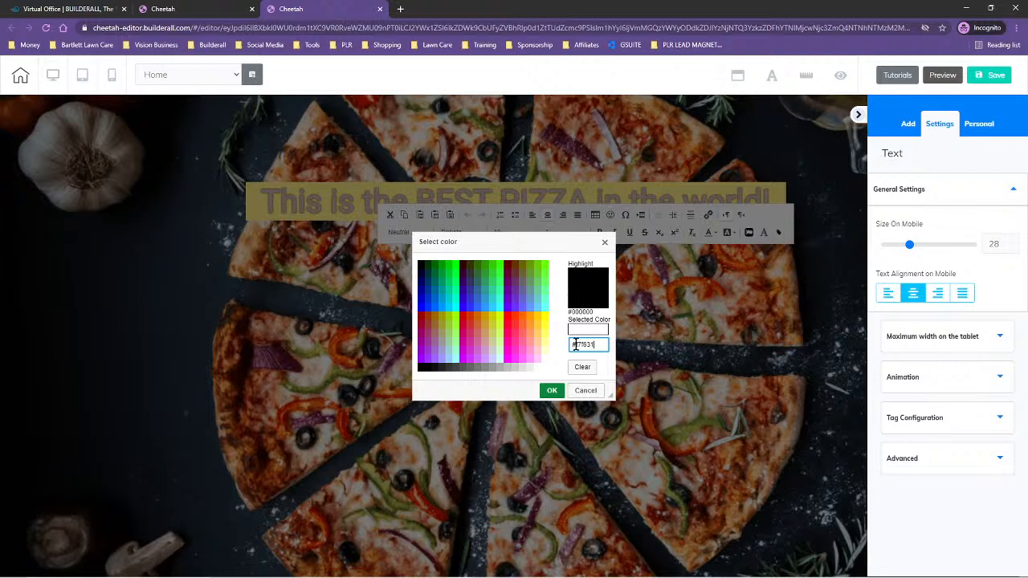
pyautogui.click(565, 350)
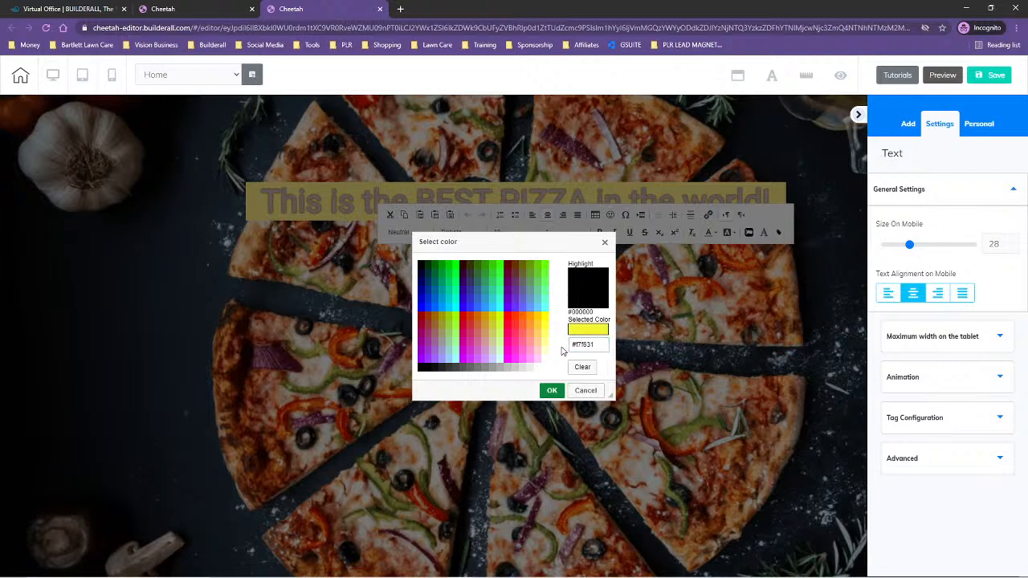
pyautogui.click(551, 391)
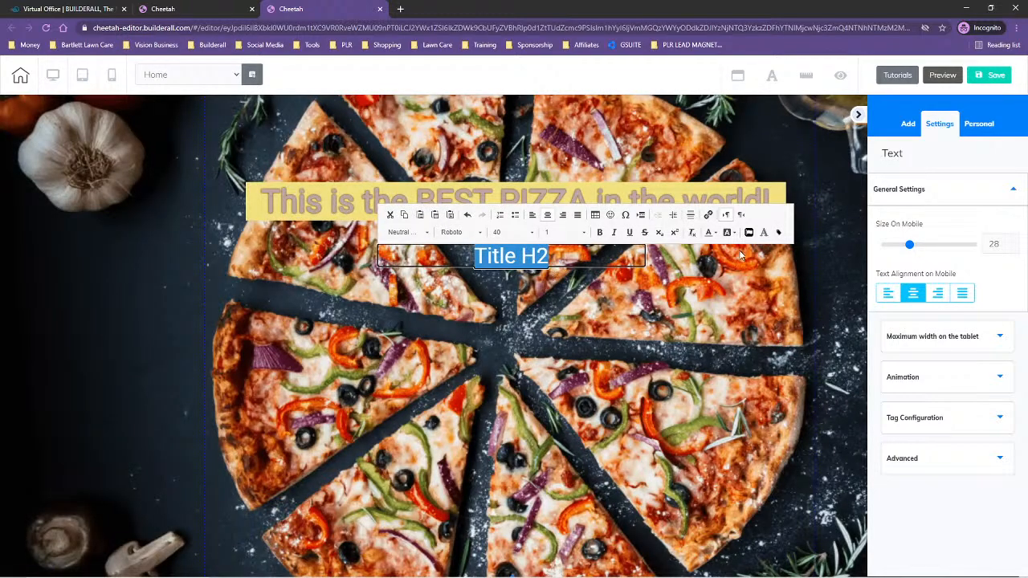
pyautogui.click(567, 293)
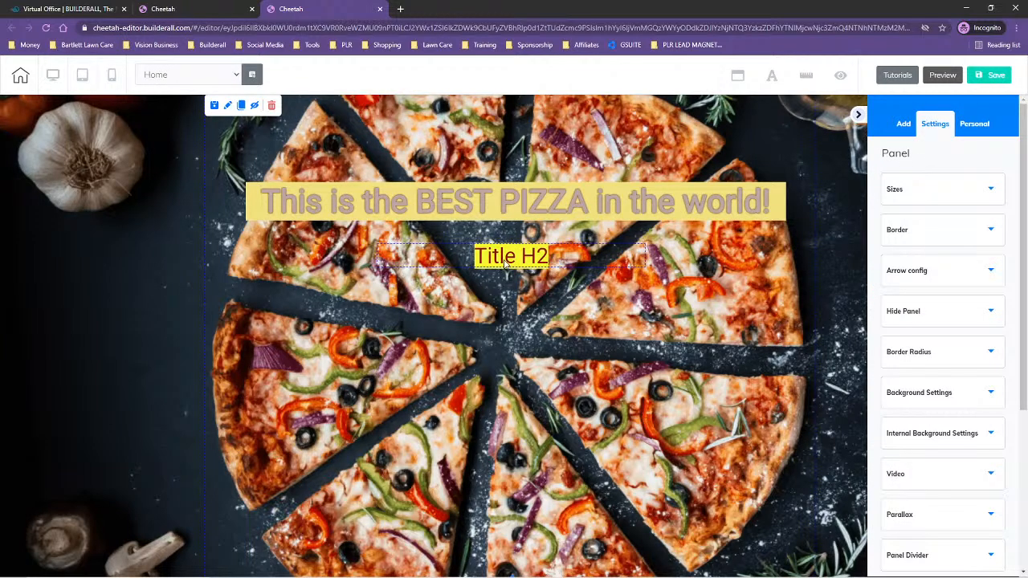
# Step: Add a text shadow with a blur of 3 to the whole "Title H2" text
pyautogui.click(506, 265)
pyautogui.moveTo(474, 255); pyautogui.dragTo(549, 255)
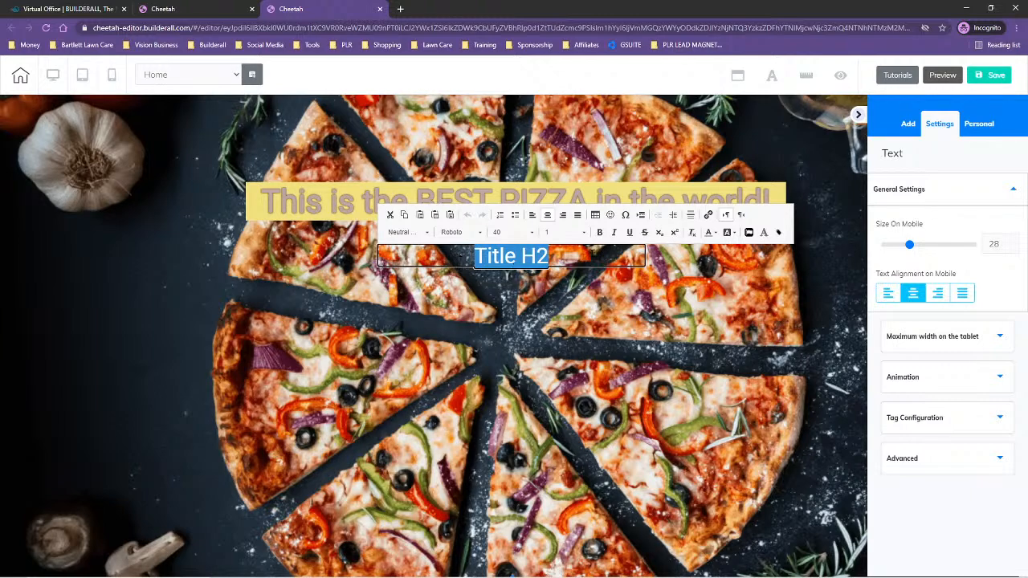
pyautogui.click(768, 233)
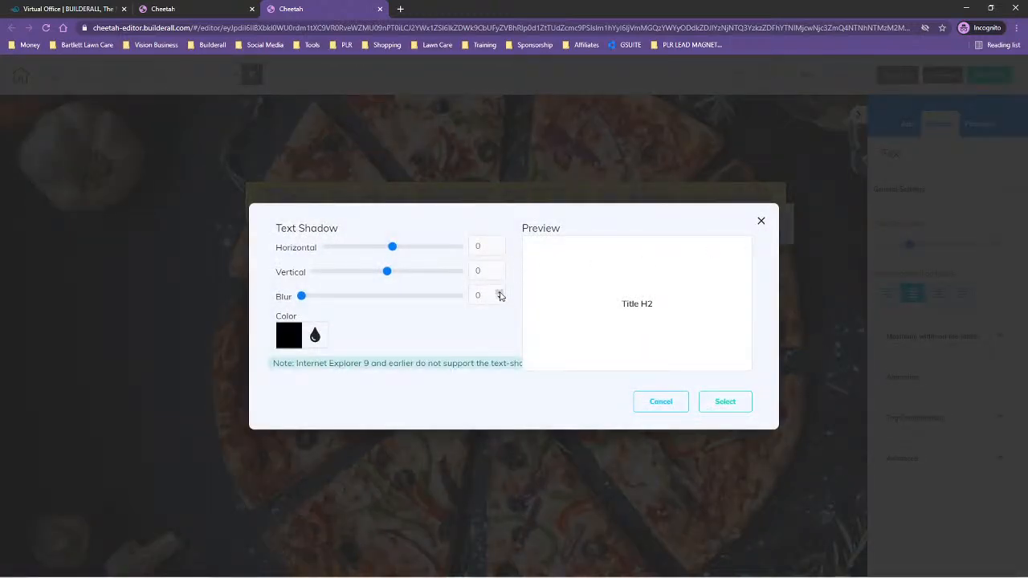
pyautogui.doubleClick(498, 294)
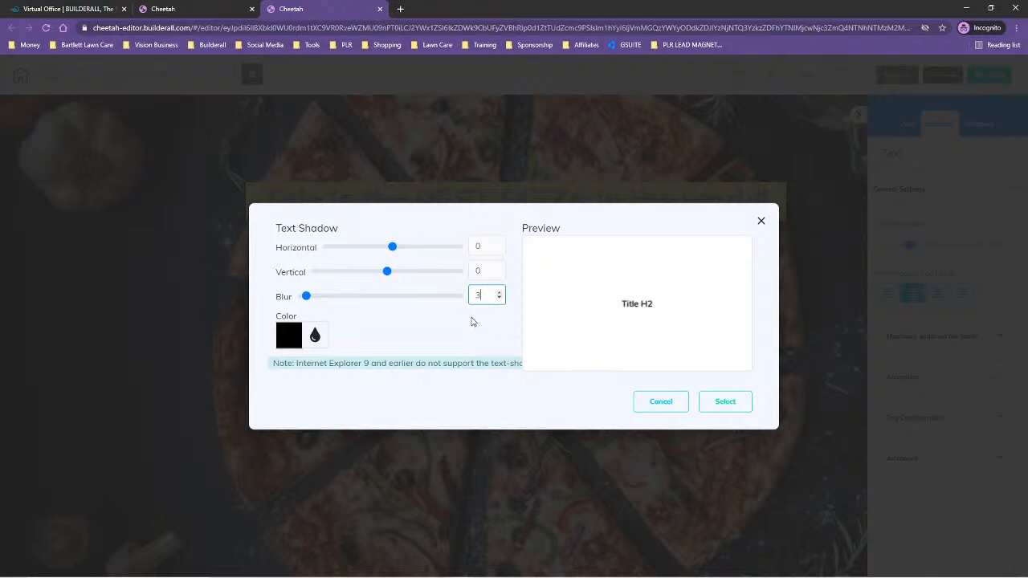
pyautogui.click(725, 402)
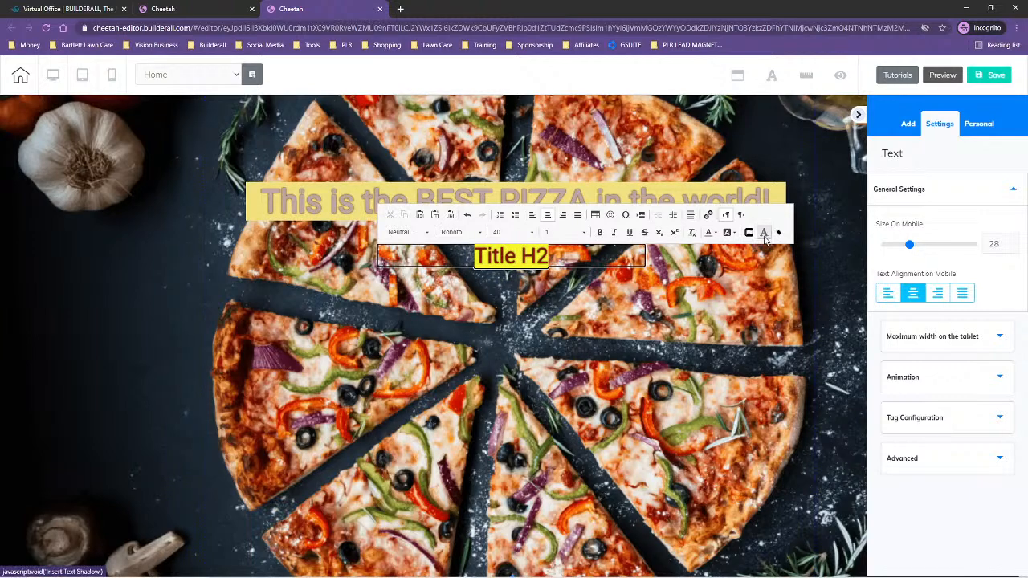
# Step: Readjust the blur of the "Title H2" text shadow and leave text editing
pyautogui.moveTo(471, 258); pyautogui.dragTo(569, 262)
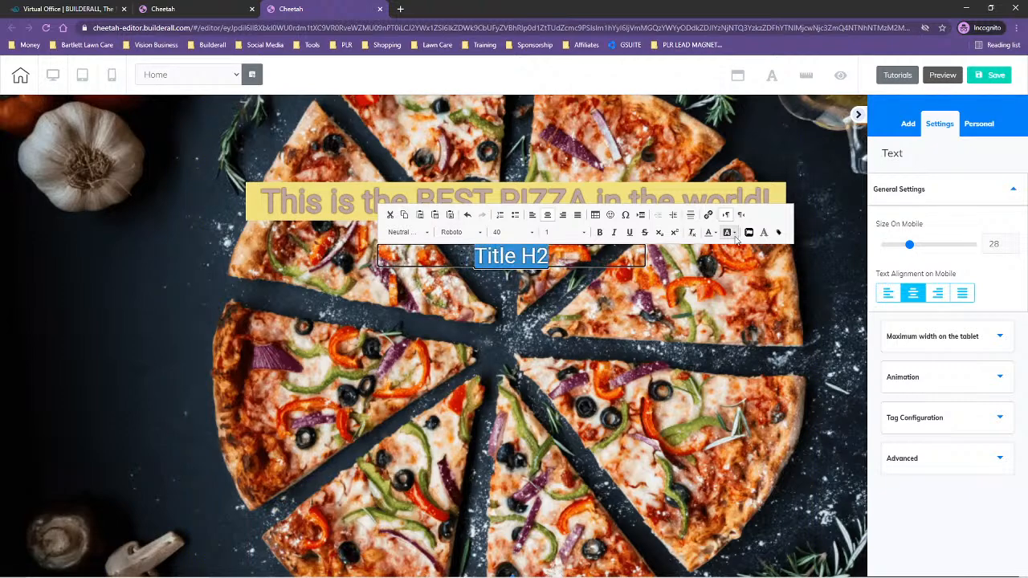
pyautogui.click(766, 234)
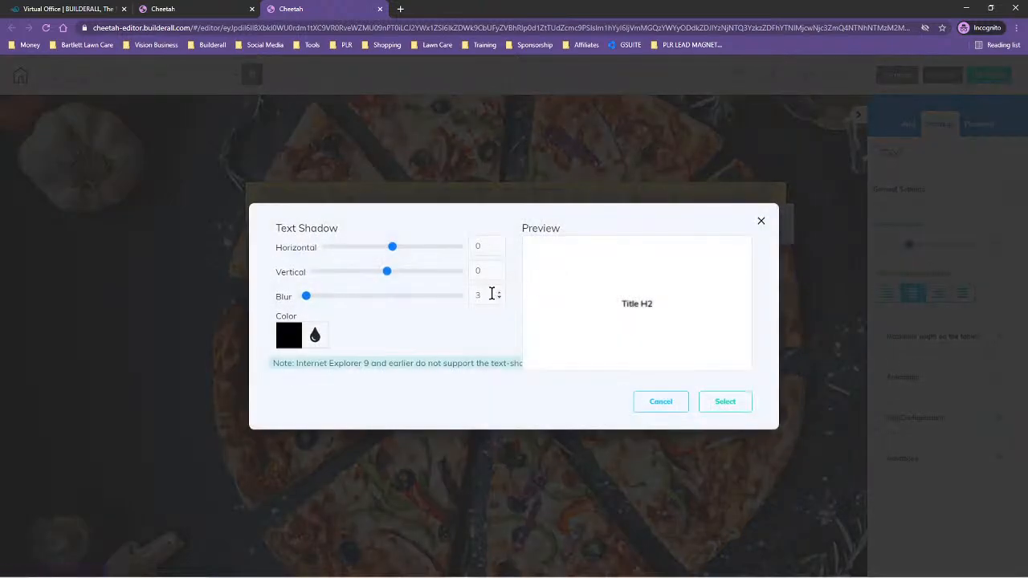
pyautogui.click(498, 296)
pyautogui.click(728, 408)
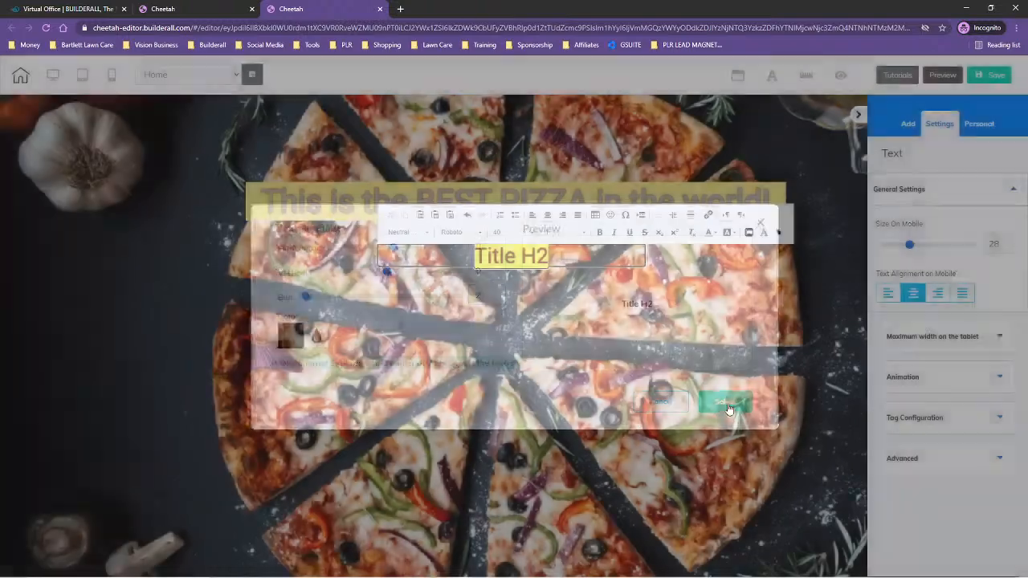
pyautogui.click(522, 338)
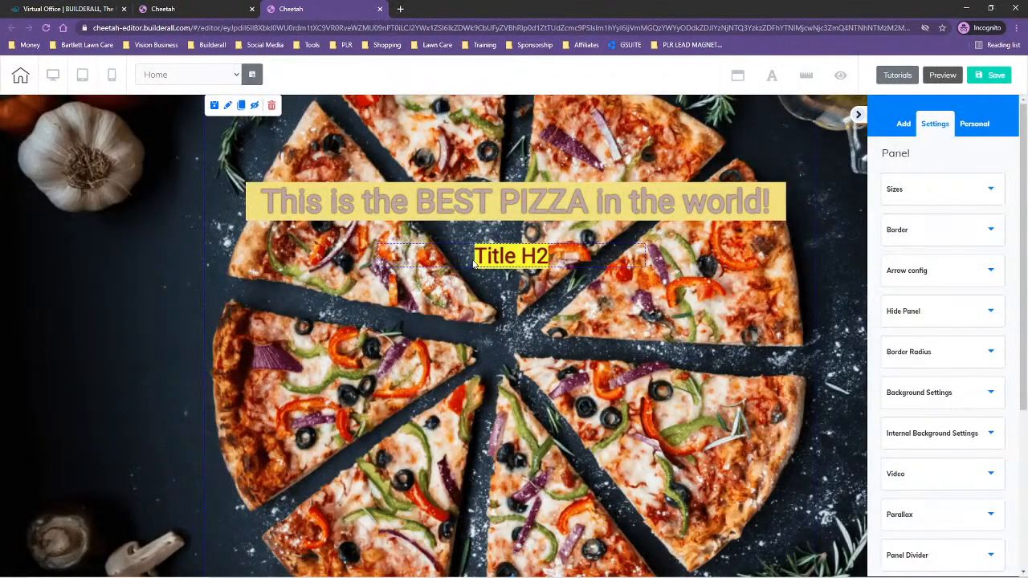
# Step: Pad the H2 heading with a space at each end and replace its wording with "This is the BEST PIZZA SHOP IN"
pyautogui.click(473, 259)
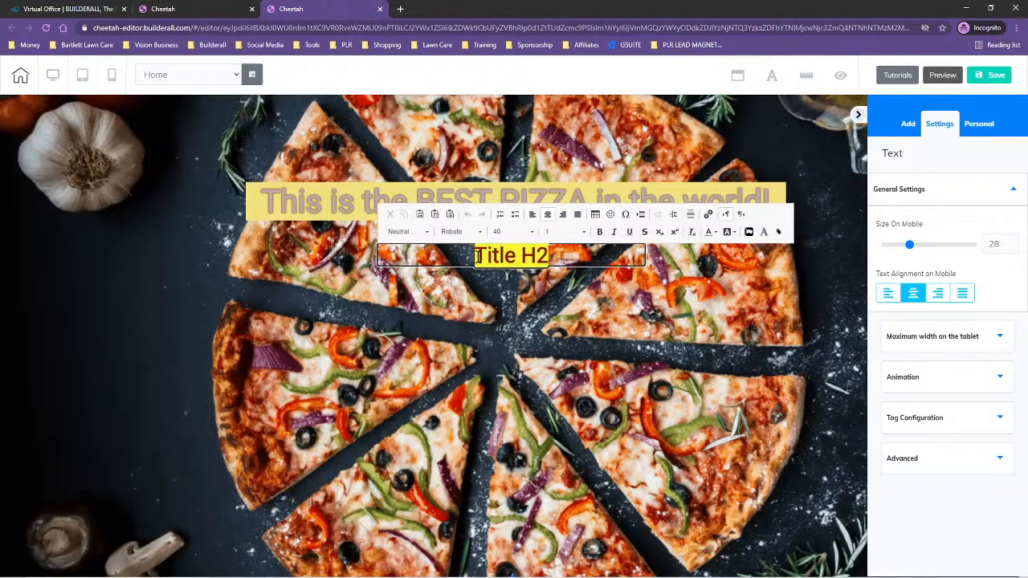
pyautogui.click(553, 255)
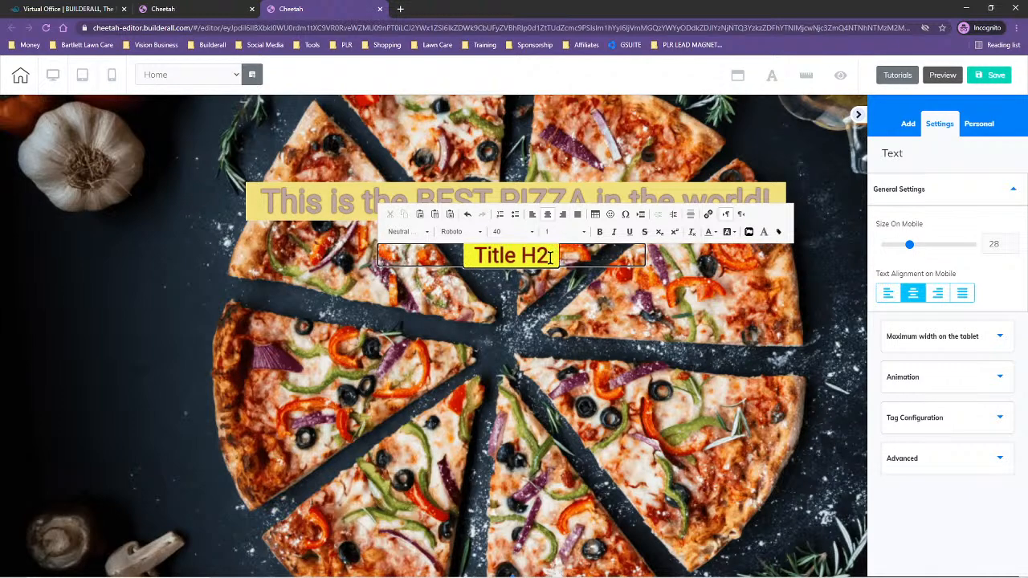
pyautogui.moveTo(473, 255); pyautogui.dragTo(543, 257)
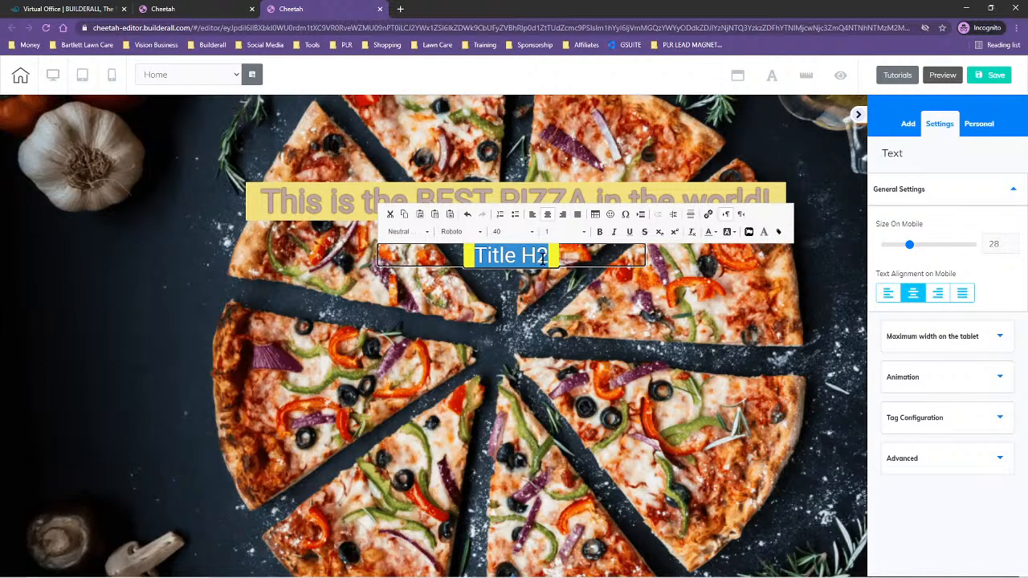
pyautogui.write('This is the ')
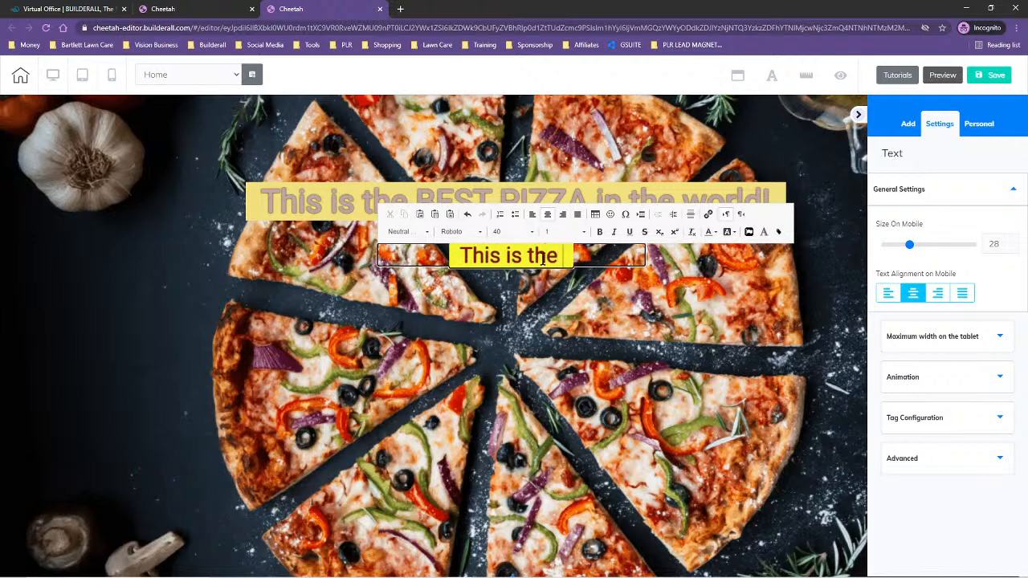
pyautogui.write('BEST ')
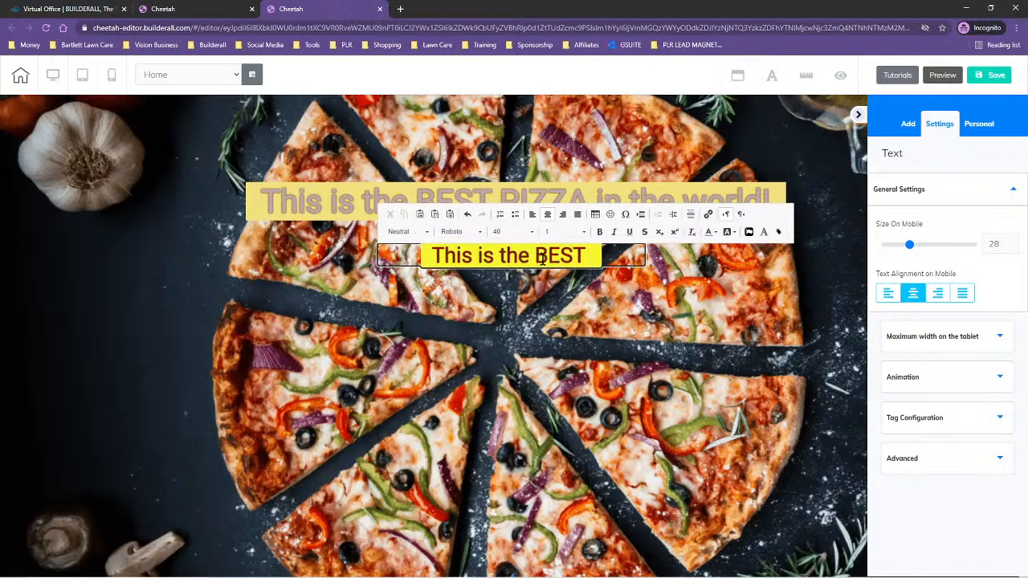
pyautogui.write('PI')
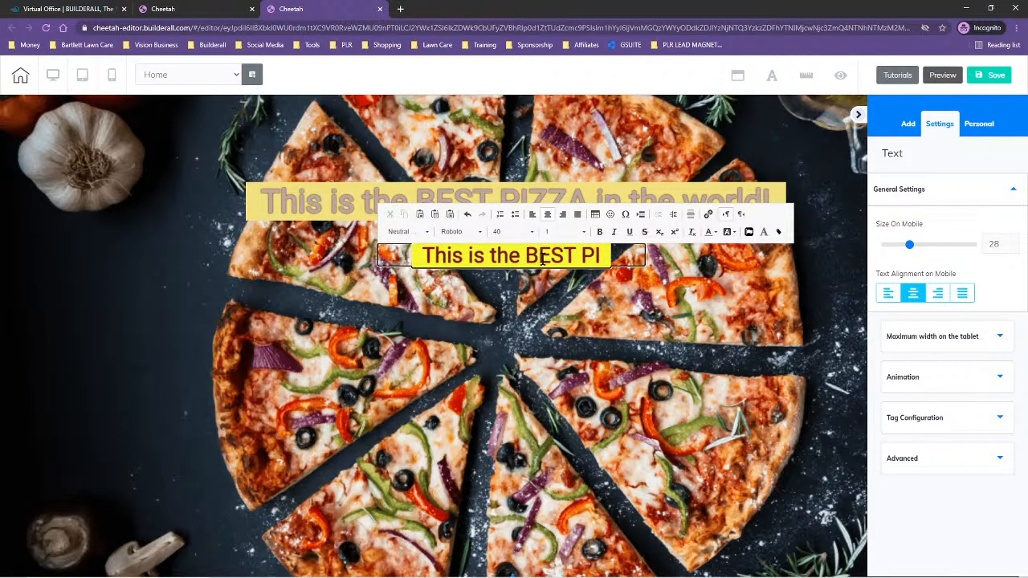
pyautogui.write('ZZA AS')
pyautogui.press('BackSpace')
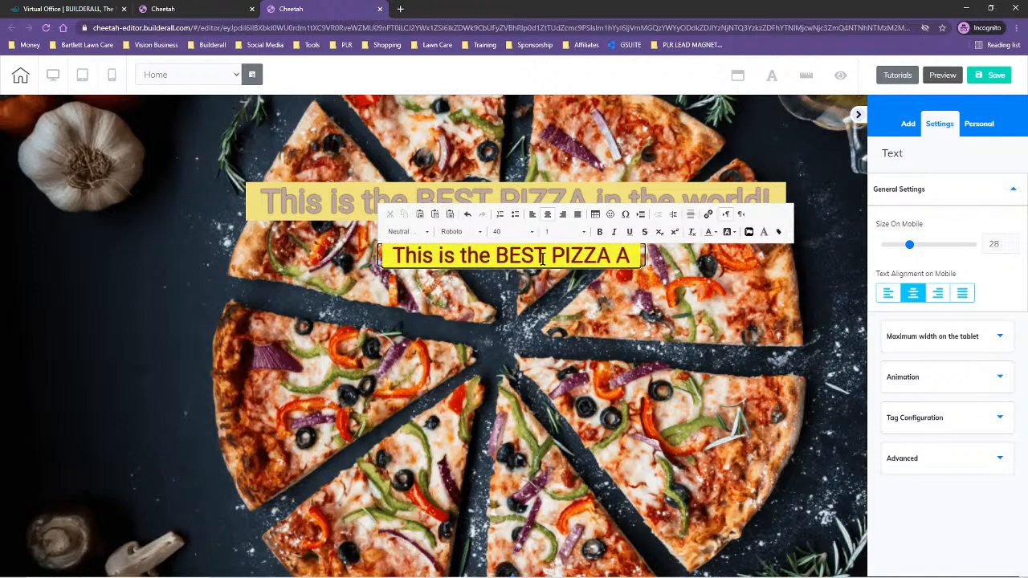
pyautogui.press('BackSpace')
pyautogui.write('SHO')
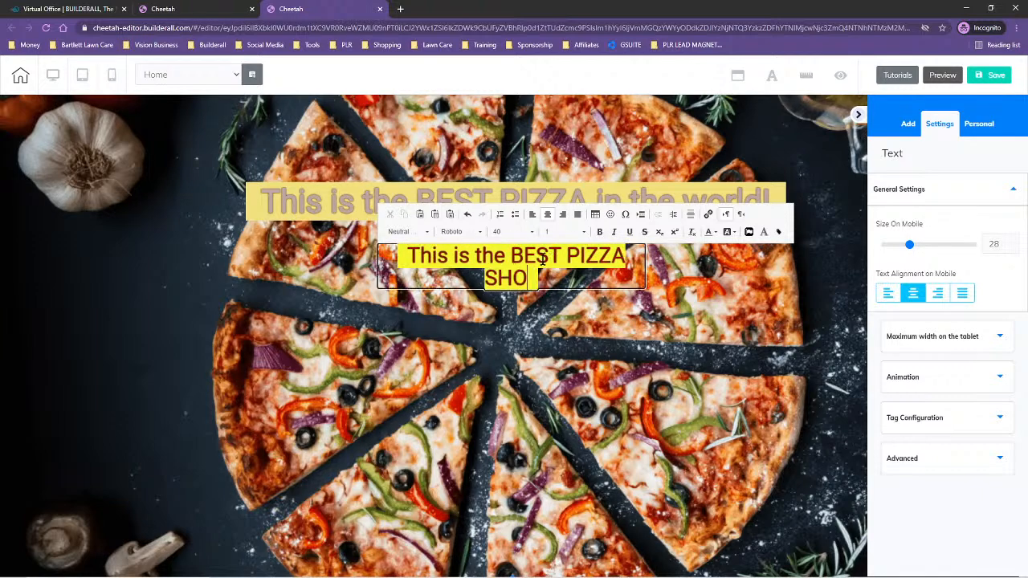
pyautogui.write('P IN ')
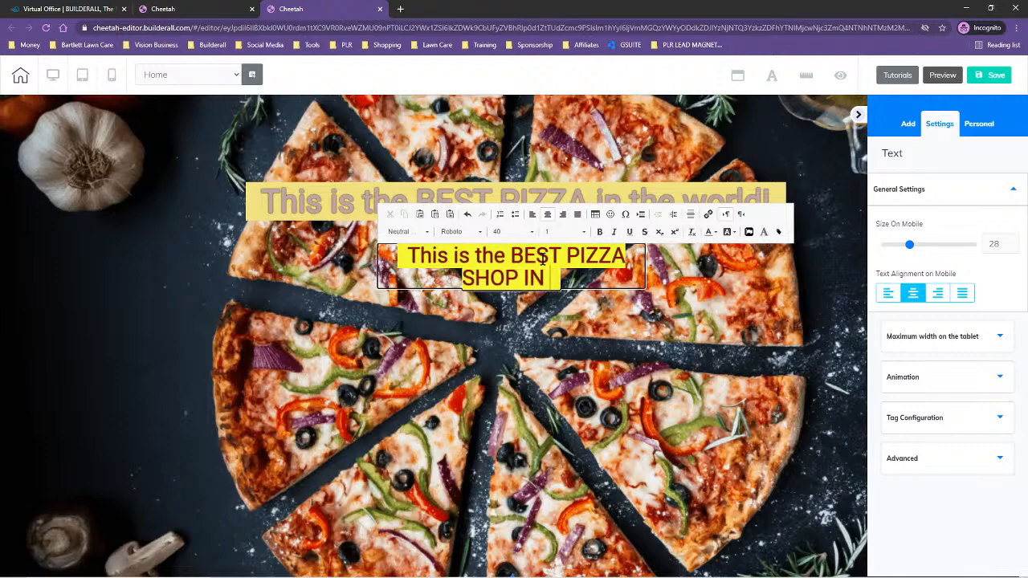
pyautogui.write('ORLAN')
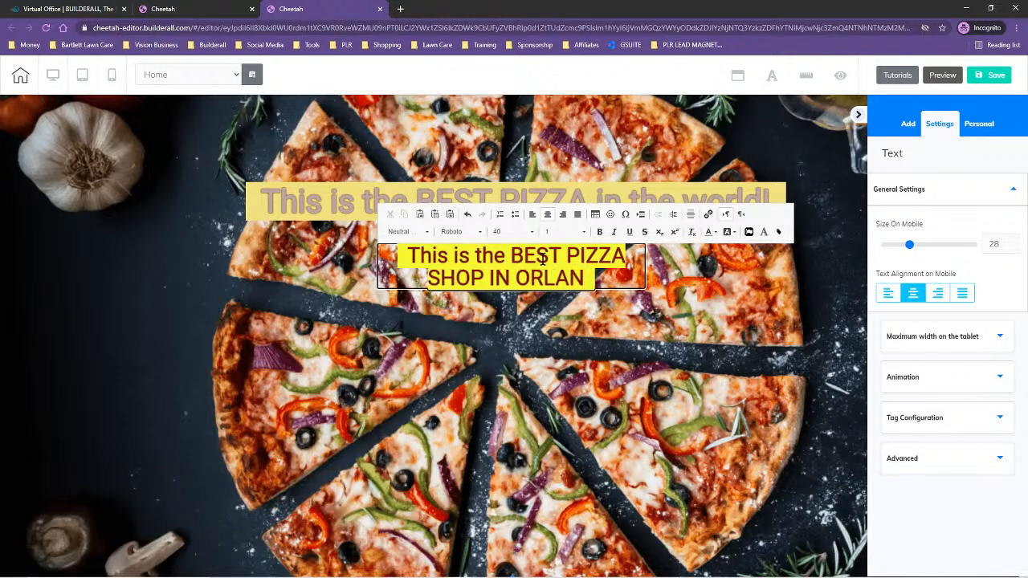
pyautogui.press('BackSpace')
pyautogui.press('BackSpace')
pyautogui.press('BackSpace')
pyautogui.press('BackSpace')
pyautogui.press('BackSpace')
# Step: Complete the H2 heading's wording with "TAMPA!"
pyautogui.write('T')
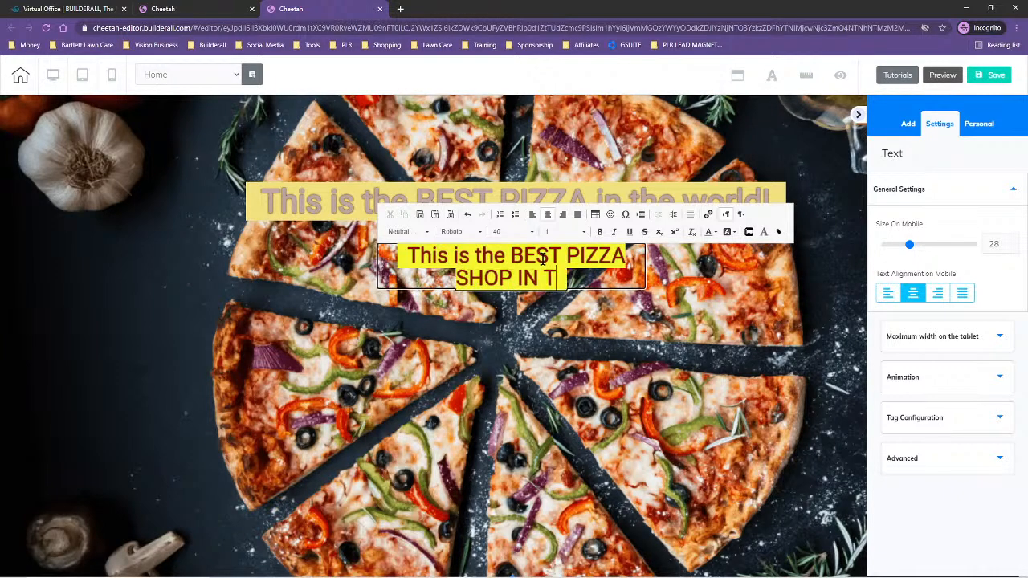
pyautogui.write('AMPA')
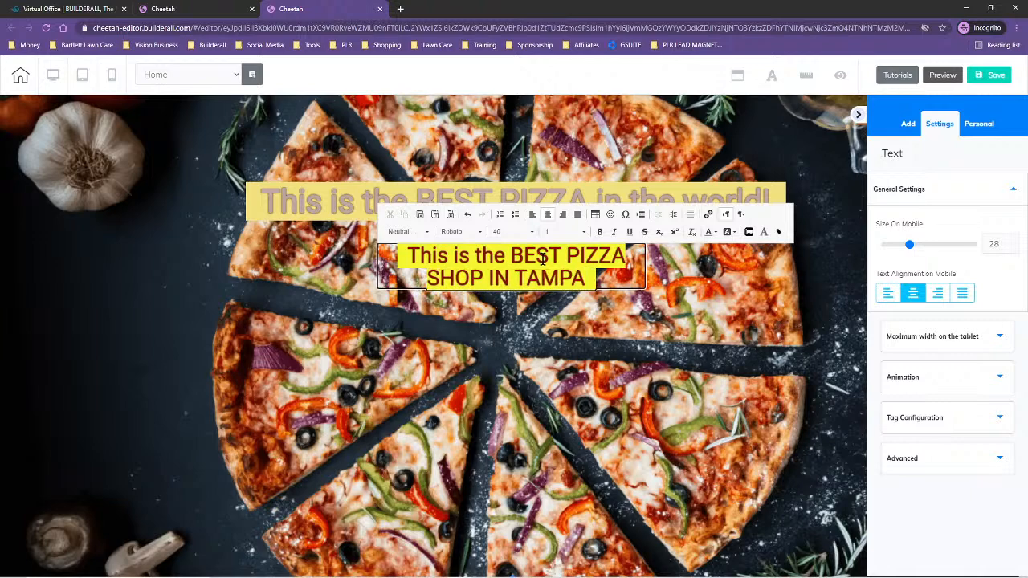
pyautogui.write('!')
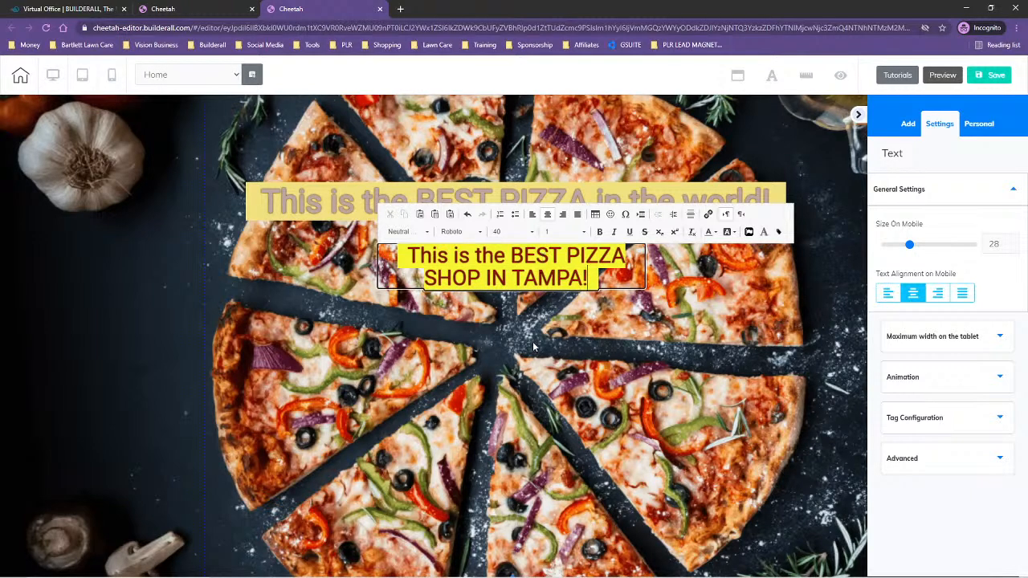
# Step: Widen the H2 text box so the heading fits on one line, and center it beneath the H1 title
pyautogui.click(540, 279)
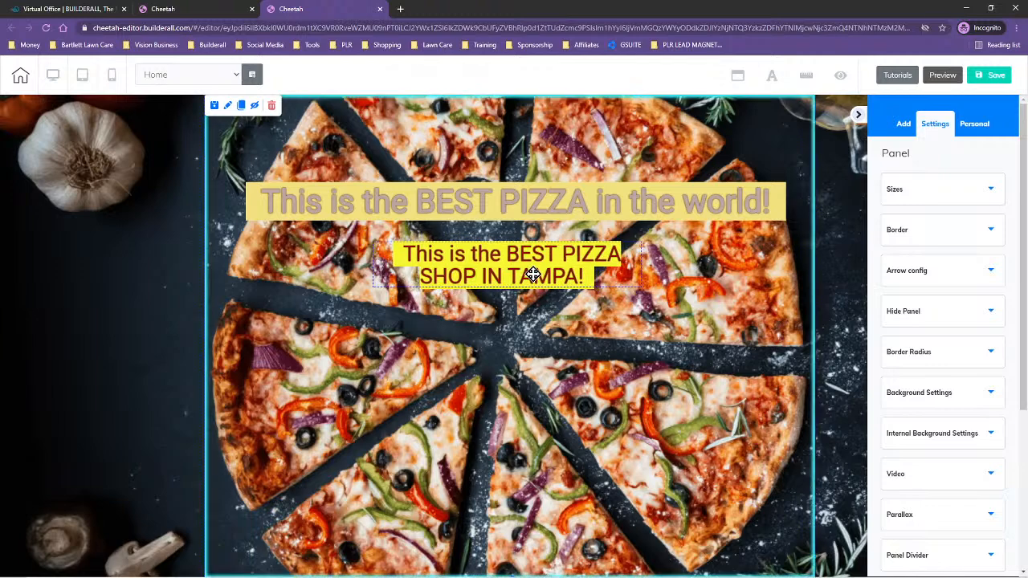
pyautogui.click(603, 282)
pyautogui.moveTo(633, 285); pyautogui.dragTo(786, 265)
pyautogui.moveTo(609, 262); pyautogui.dragTo(528, 260)
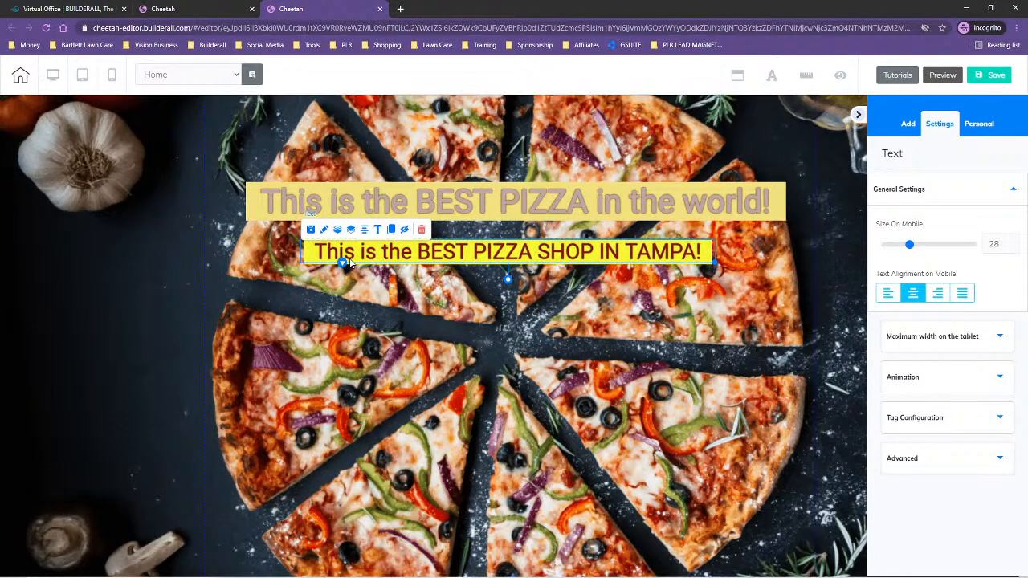
pyautogui.click(536, 283)
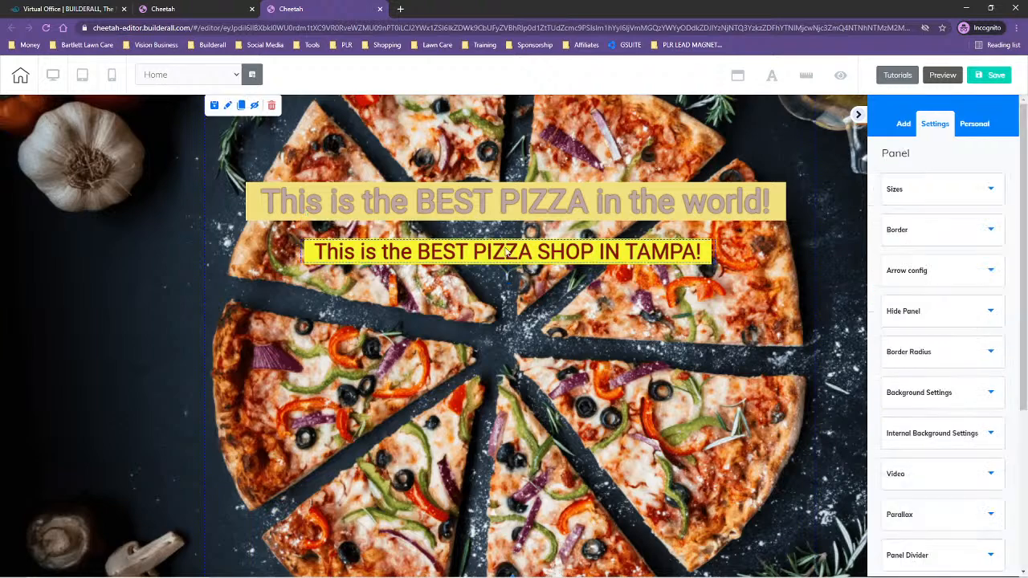
pyautogui.click(506, 253)
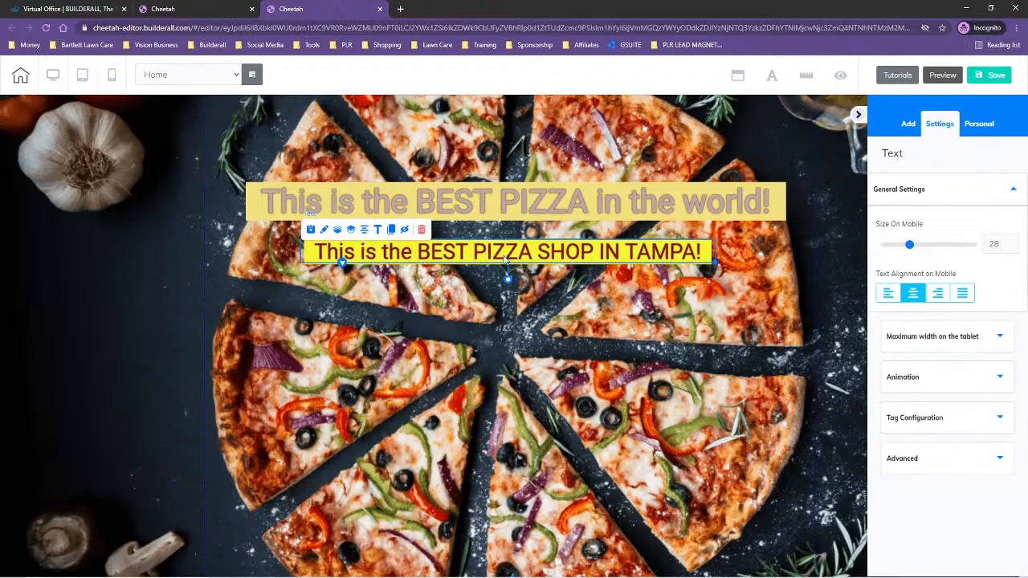
# Step: Switch to the mobile view, select the pizza panel behind the headings, and open its size settings
pyautogui.click(112, 75)
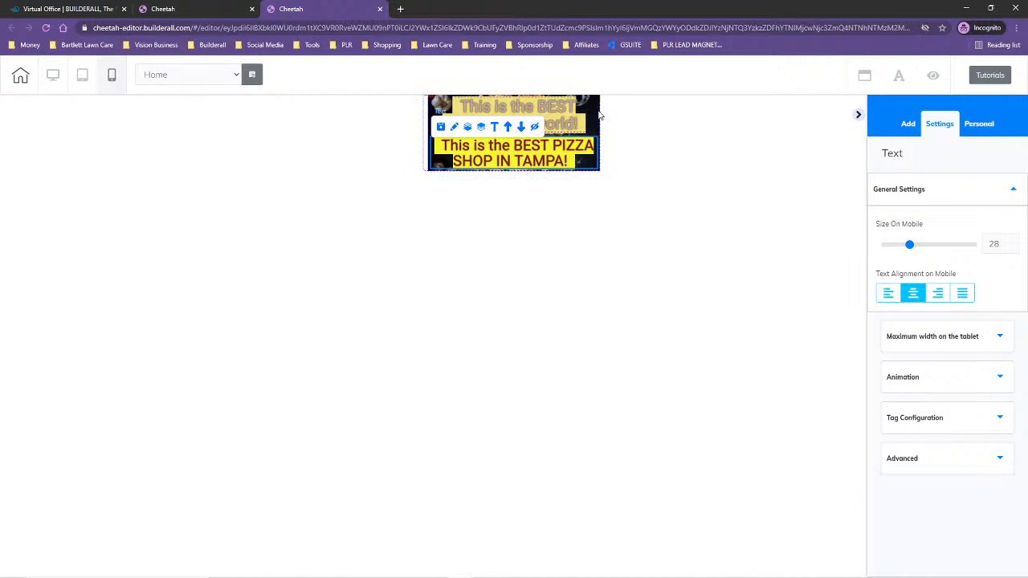
pyautogui.click(585, 116)
pyautogui.click(425, 129)
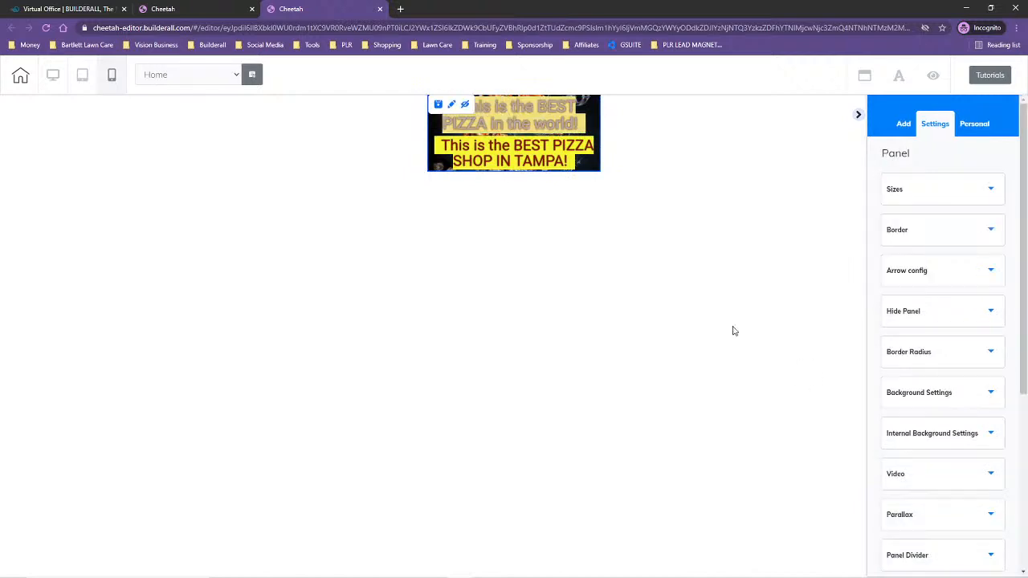
pyautogui.scroll(-4, 950, 450)
pyautogui.click(917, 554)
pyautogui.scroll(-2, 964, 394)
pyautogui.scroll(1, 960, 394)
pyautogui.scroll(2, 952, 378)
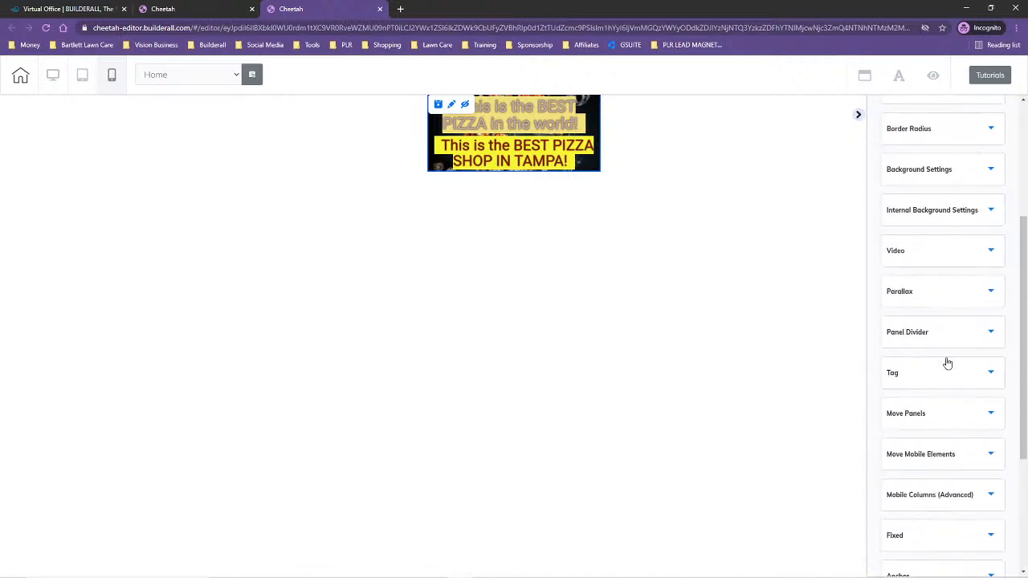
pyautogui.scroll(1, 953, 281)
pyautogui.scroll(-3, 950, 276)
pyautogui.scroll(-1, 948, 289)
pyautogui.scroll(5, 950, 299)
pyautogui.scroll(1, 952, 303)
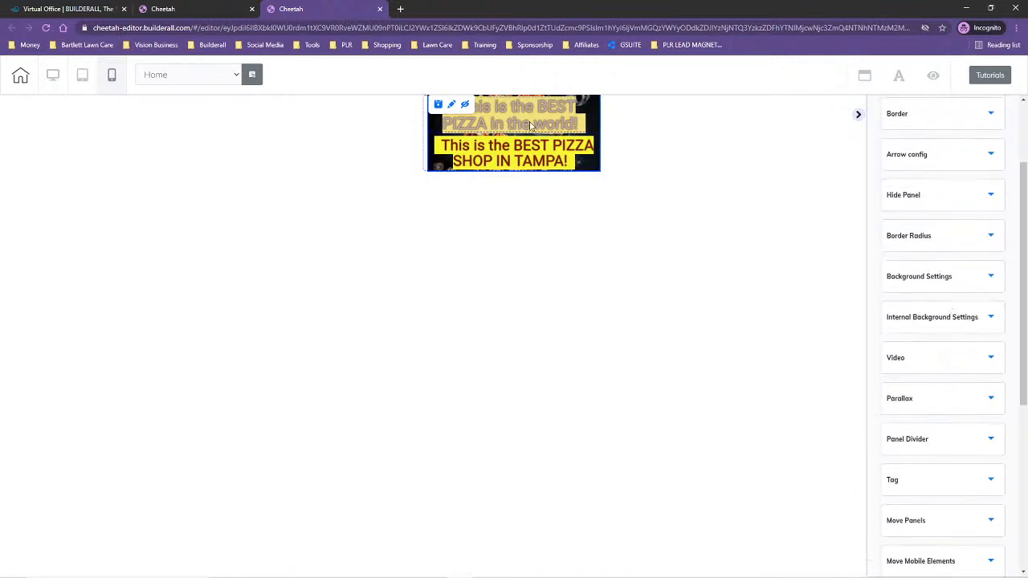
pyautogui.scroll(2, 939, 193)
pyautogui.click(928, 193)
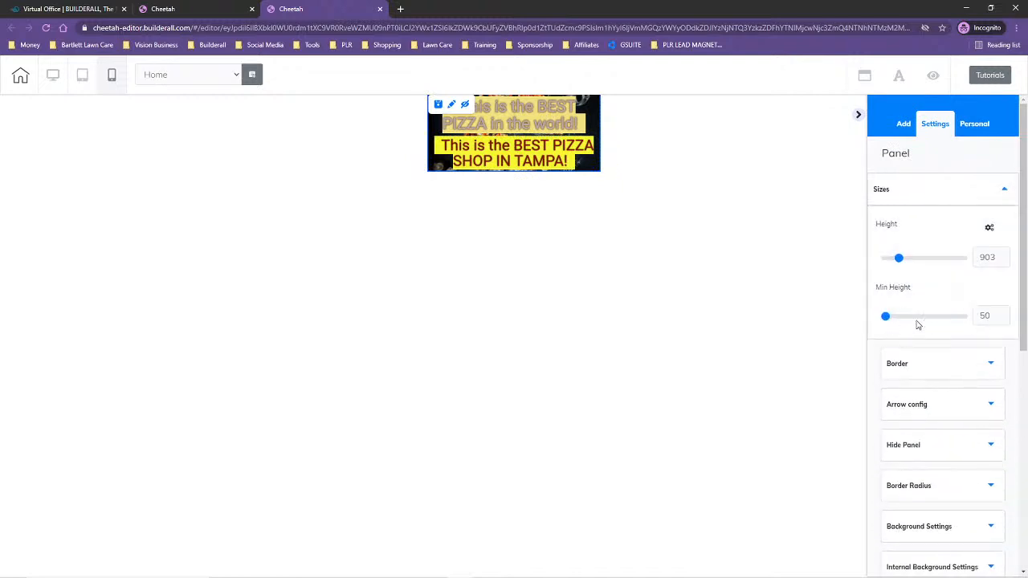
# Step: Set the pizza panel's height to 1416 and its minimum height to 200
pyautogui.click(1003, 312)
pyautogui.click(1004, 312)
pyautogui.click(1003, 312)
pyautogui.moveTo(885, 320); pyautogui.dragTo(895, 317)
pyautogui.moveTo(899, 258); pyautogui.dragTo(907, 258)
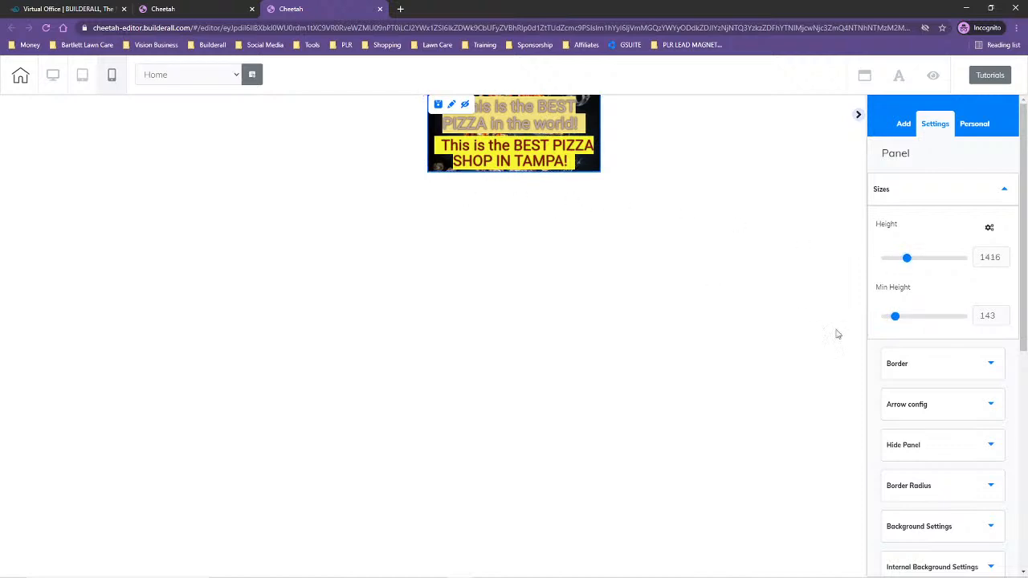
pyautogui.click(902, 320)
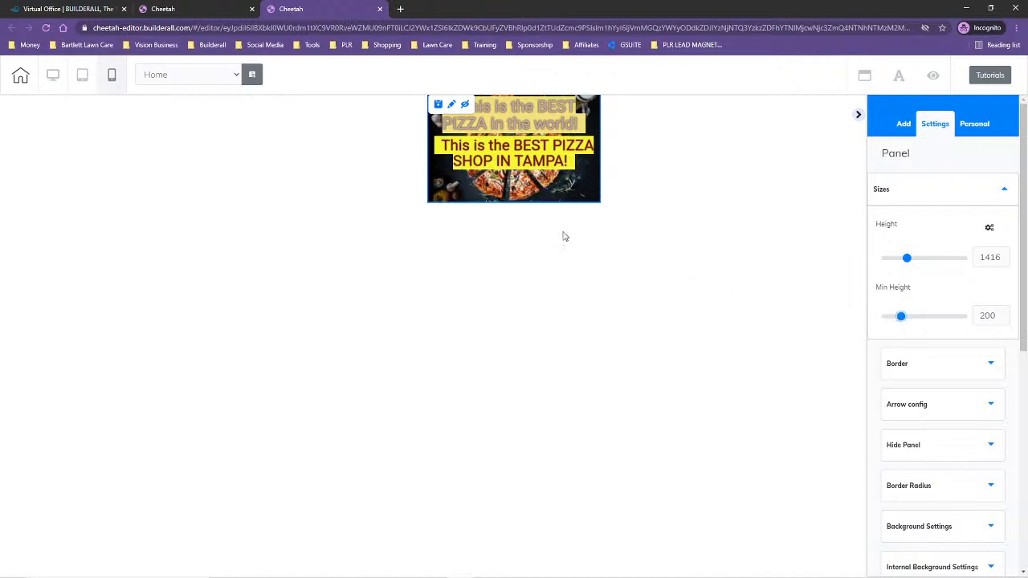
# Step: Set the top spacing in the mobile view to about 35 for the H2 heading and 13 for the H1 title
pyautogui.click(510, 166)
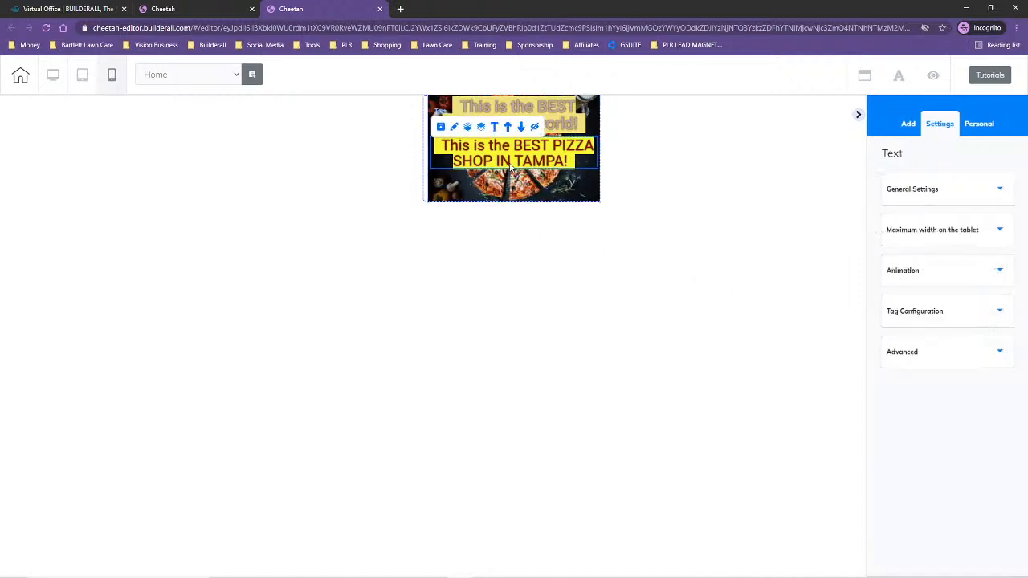
pyautogui.click(926, 360)
pyautogui.scroll(-2, 969, 377)
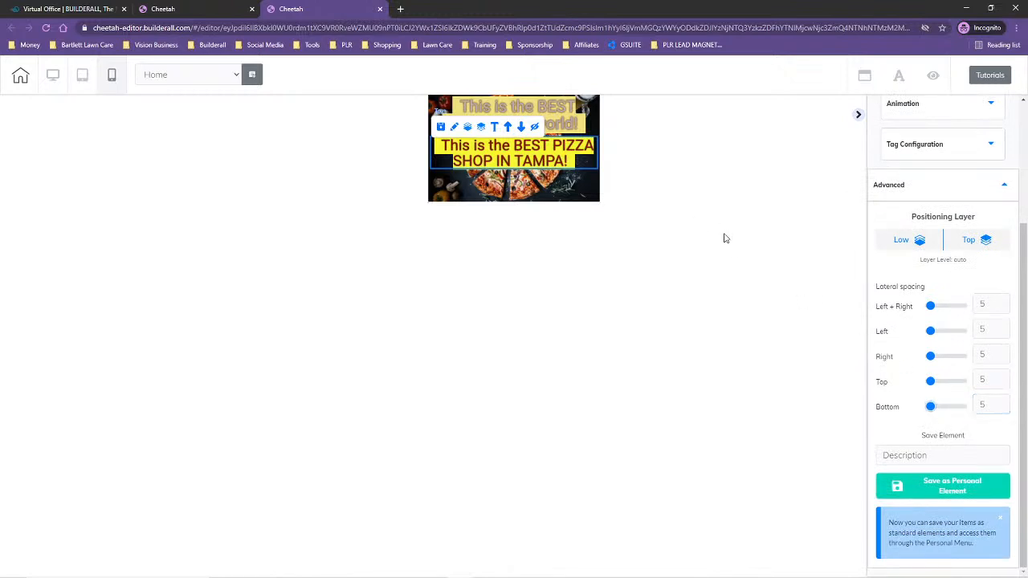
pyautogui.moveTo(932, 382); pyautogui.dragTo(942, 382)
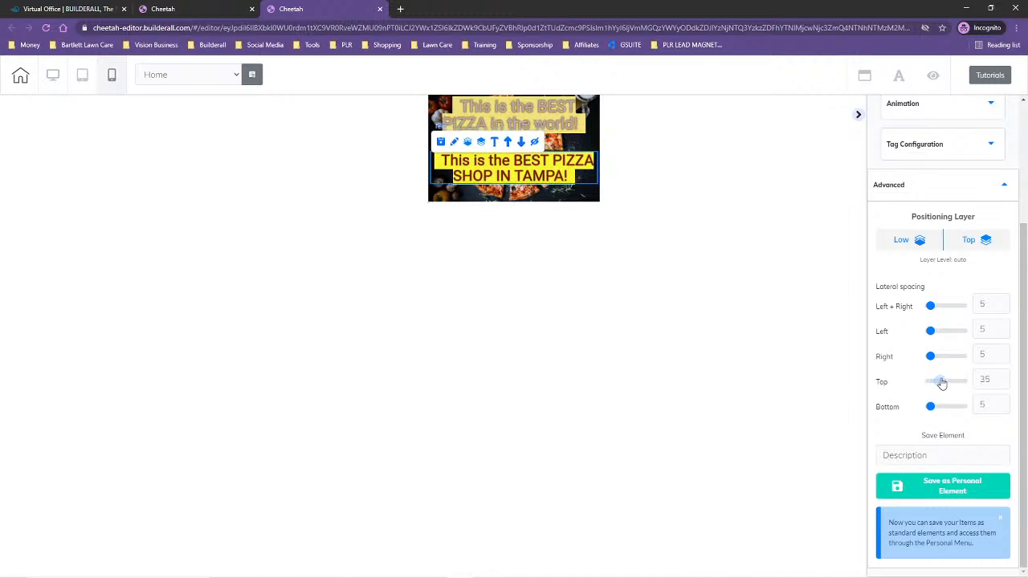
pyautogui.click(544, 118)
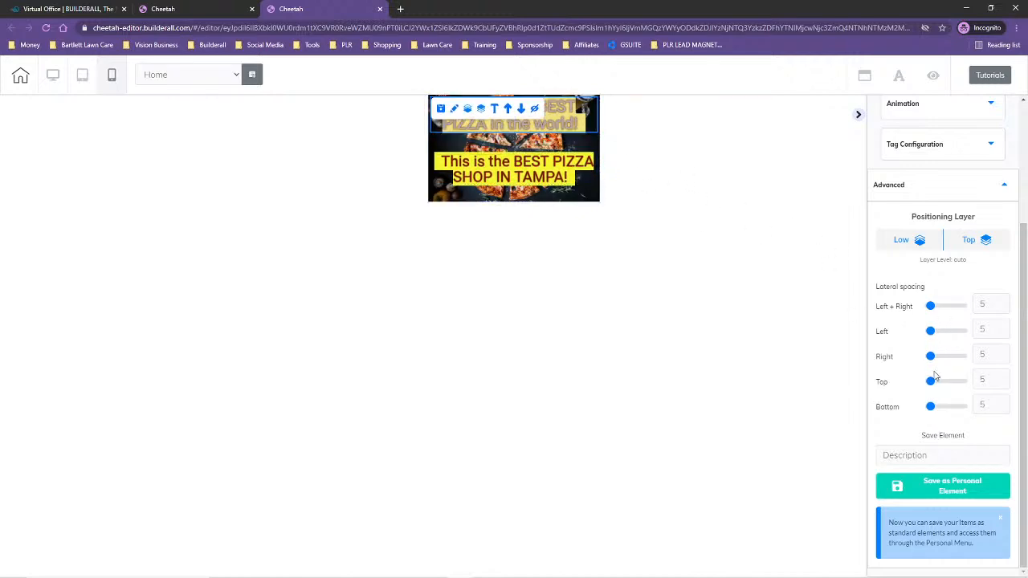
pyautogui.moveTo(932, 381); pyautogui.dragTo(933, 383)
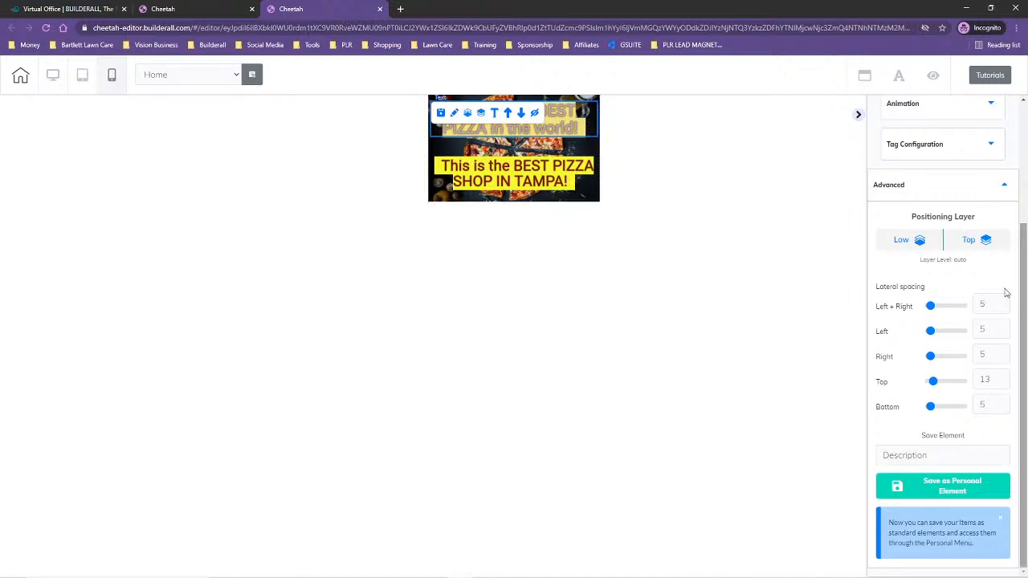
# Step: Open the H1 title's general settings and check its mobile size against the heading sizes noted in Notepad
pyautogui.scroll(3, 946, 292)
pyautogui.click(930, 191)
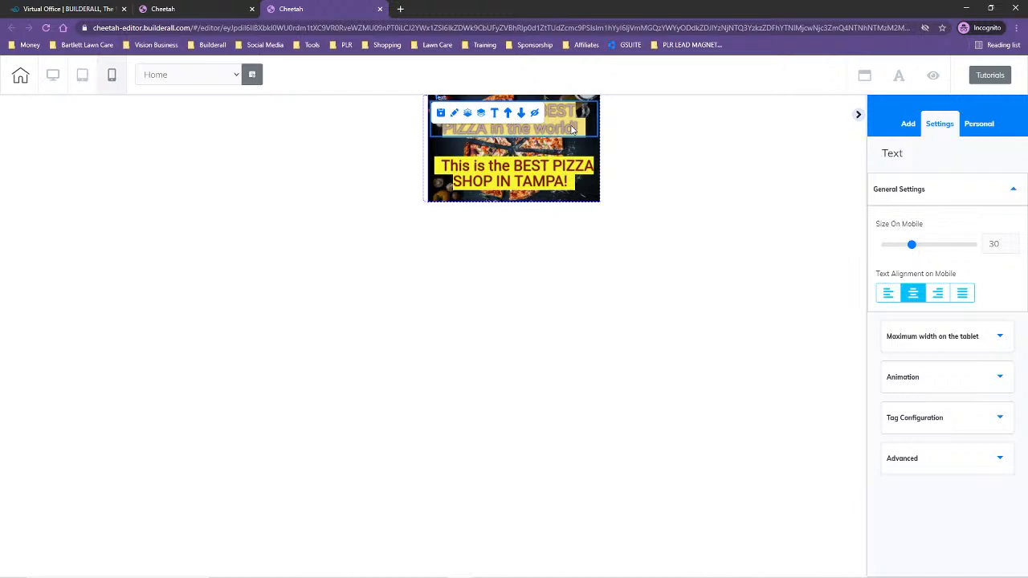
pyautogui.moveTo(277, 569)
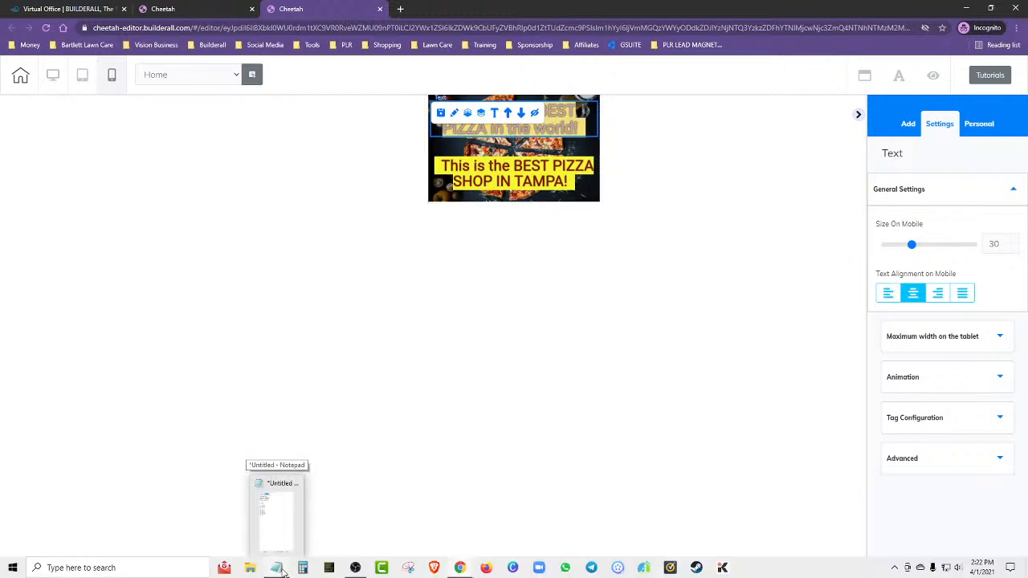
pyautogui.click(277, 569)
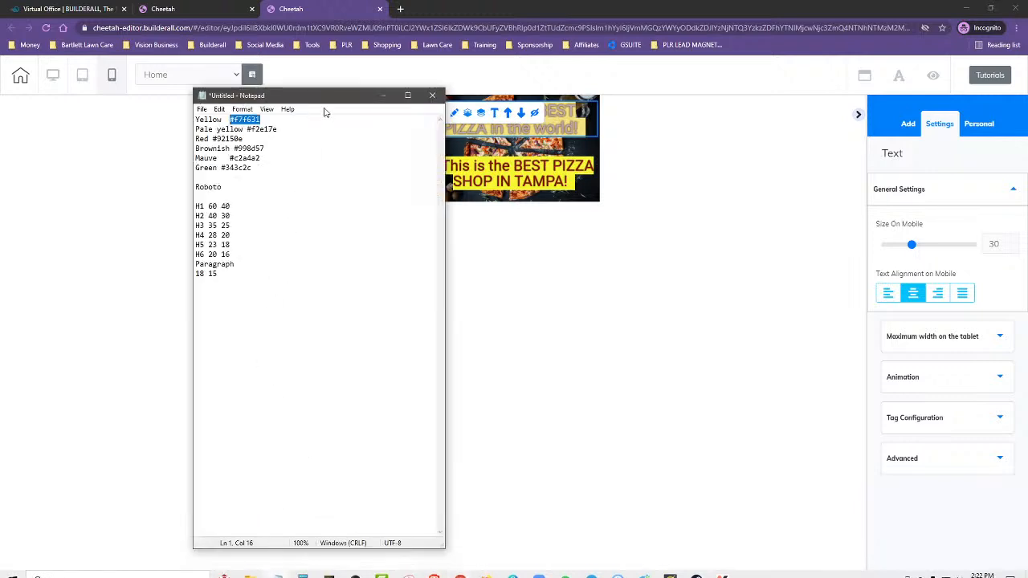
pyautogui.moveTo(323, 99); pyautogui.dragTo(213, 82)
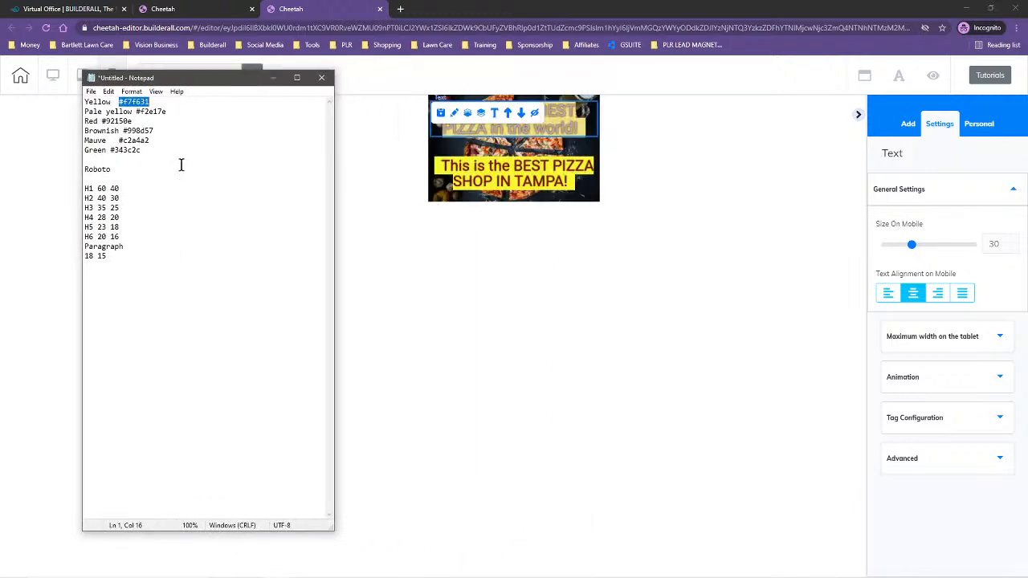
pyautogui.click(145, 246)
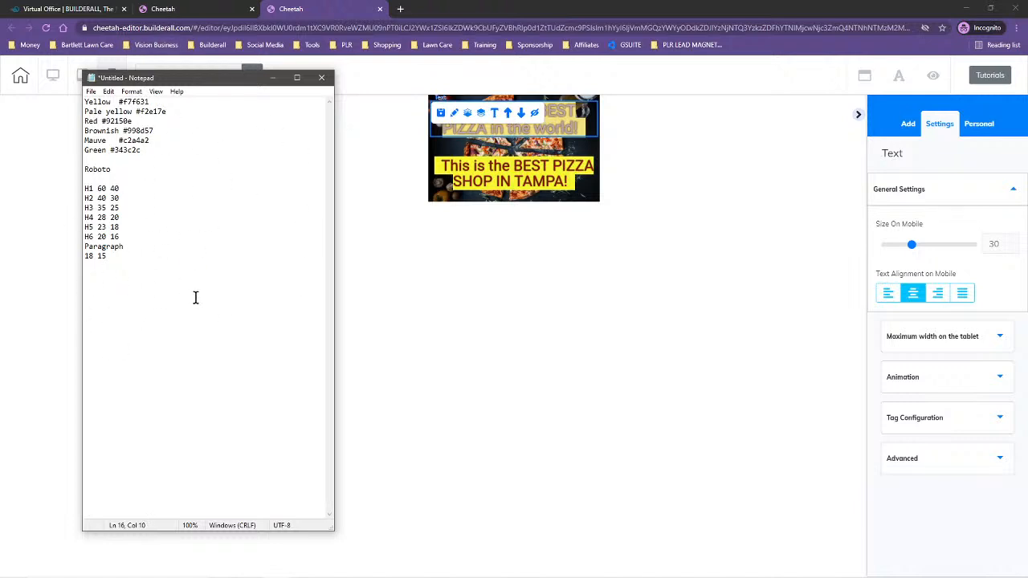
pyautogui.click(272, 78)
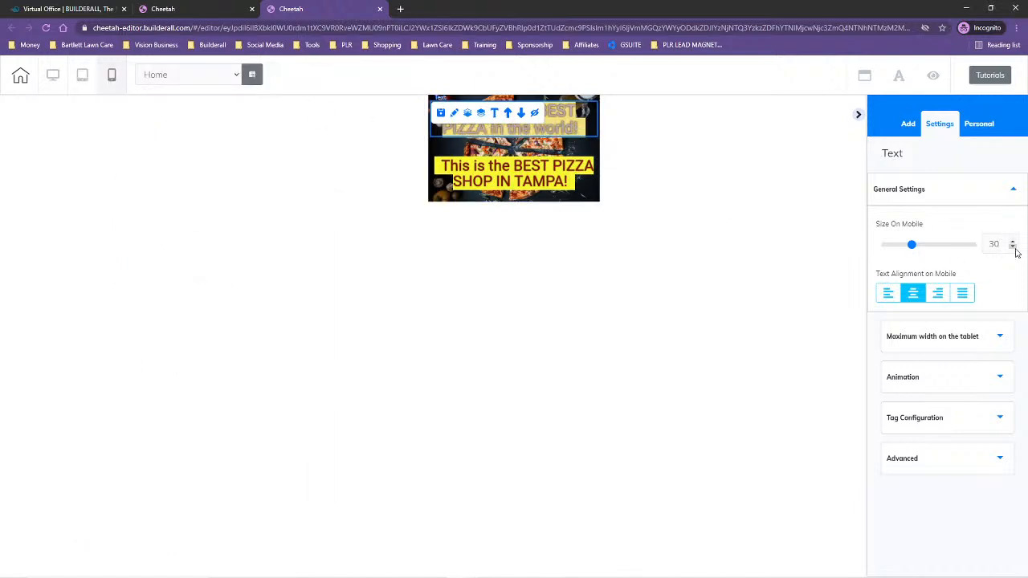
# Step: Try other mobile text sizes for the H1 title and return it to 30
pyautogui.click(1013, 248)
pyautogui.click(1013, 248)
pyautogui.click(1012, 248)
pyautogui.click(1012, 248)
pyautogui.click(1013, 248)
pyautogui.click(1013, 248)
pyautogui.click(1012, 242)
pyautogui.click(1013, 243)
pyautogui.click(1012, 242)
pyautogui.click(1013, 242)
pyautogui.click(1013, 243)
pyautogui.click(1012, 242)
pyautogui.click(1013, 243)
pyautogui.click(1013, 242)
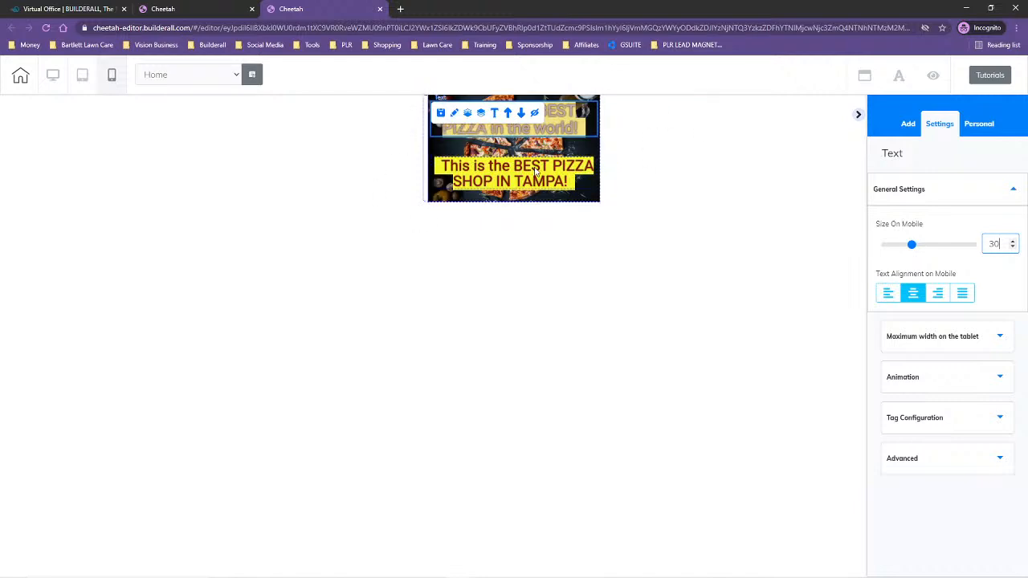
# Step: Check the Title H1 mobile size in the site fonts and return to the desktop view
pyautogui.click(901, 78)
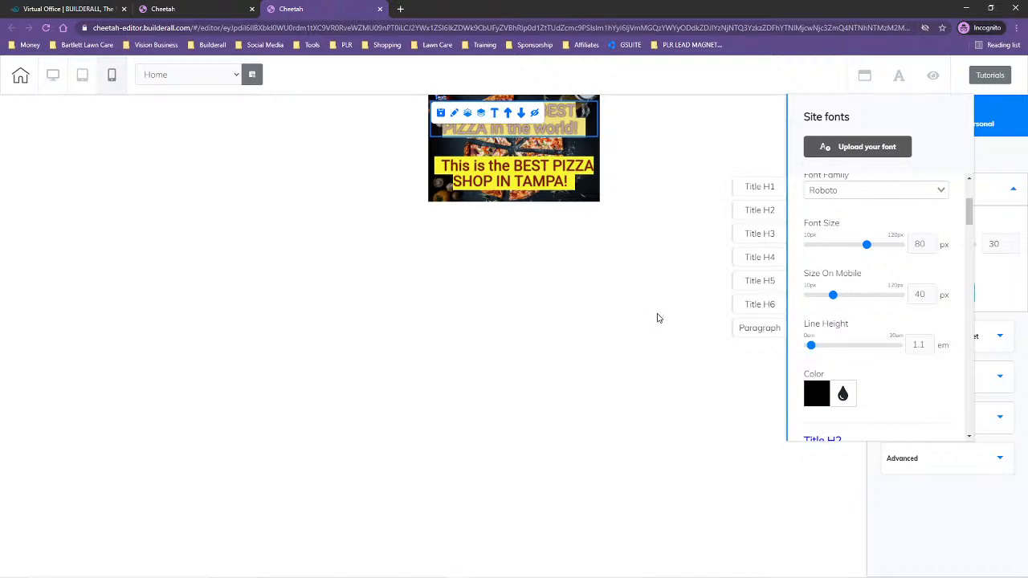
pyautogui.click(899, 74)
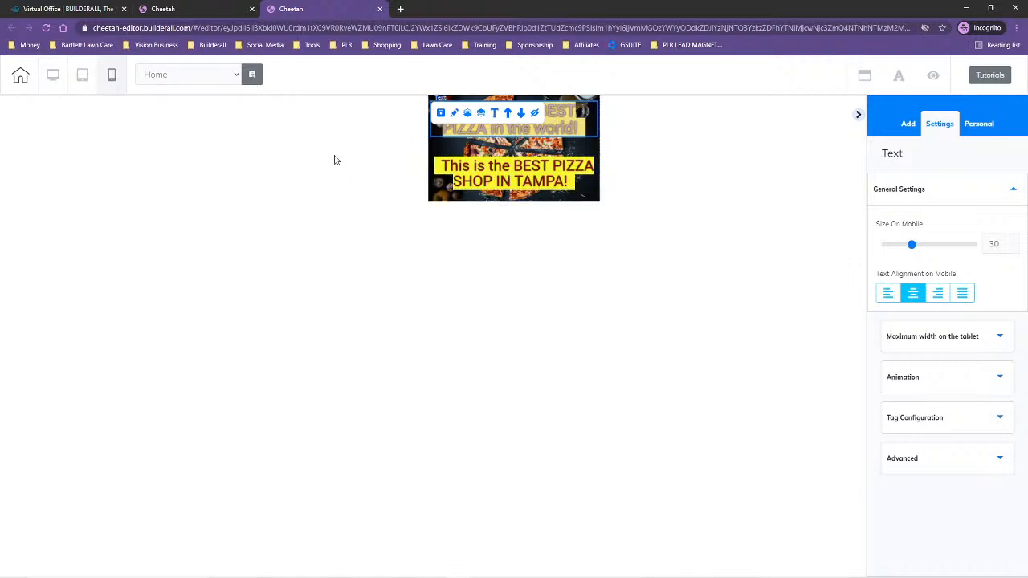
pyautogui.click(53, 74)
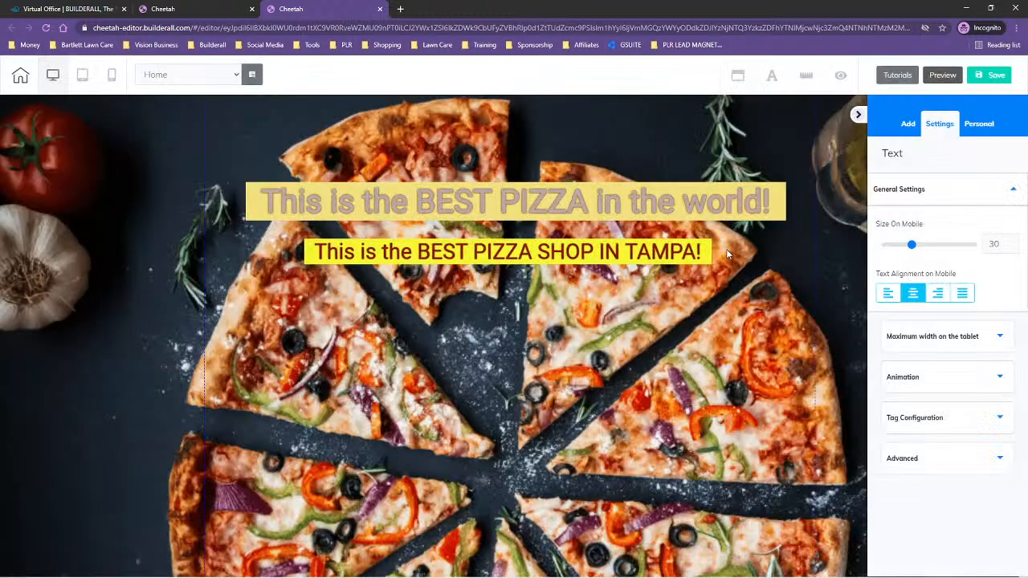
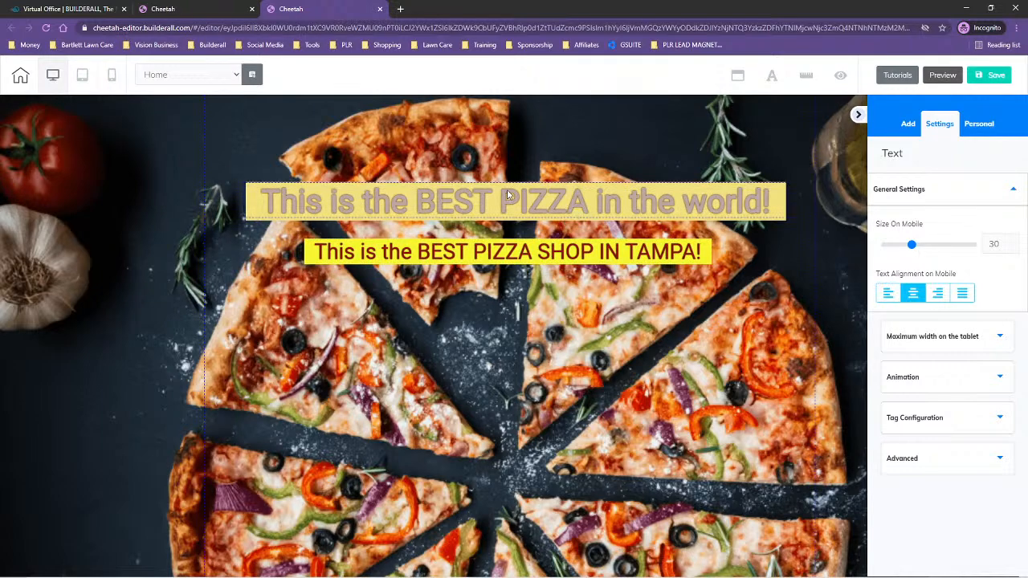
# Step: Save the H1 title as a personal element described as "H1 Title Bob's Pizza"
pyautogui.click(431, 203)
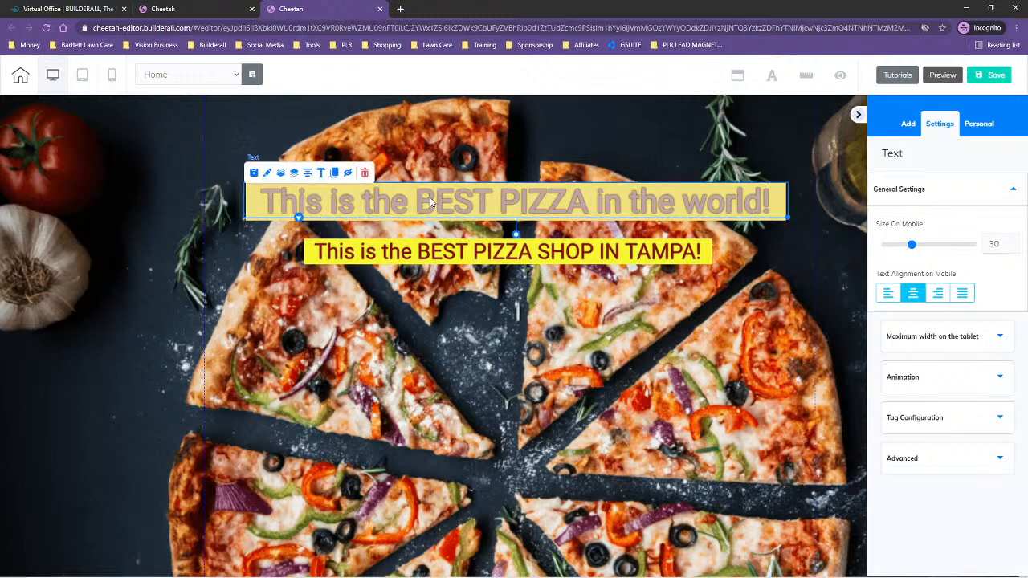
pyautogui.click(254, 174)
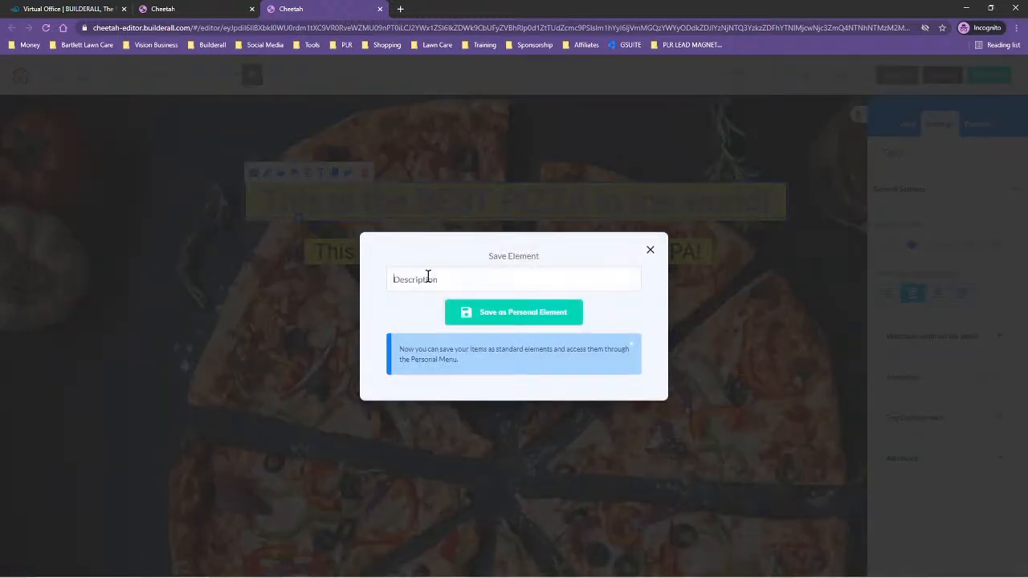
pyautogui.write("H1 Title Bob's Pizza")
pyautogui.click(498, 310)
# Step: Save the H2 heading as a personal element described as "H2 Title Bob's Pizza"
pyautogui.click(491, 253)
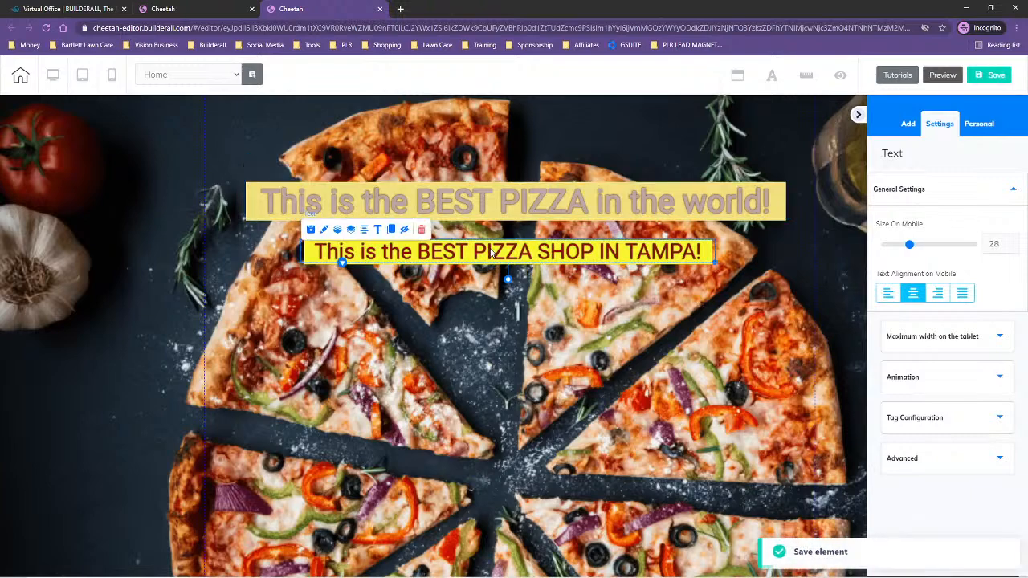
pyautogui.click(310, 231)
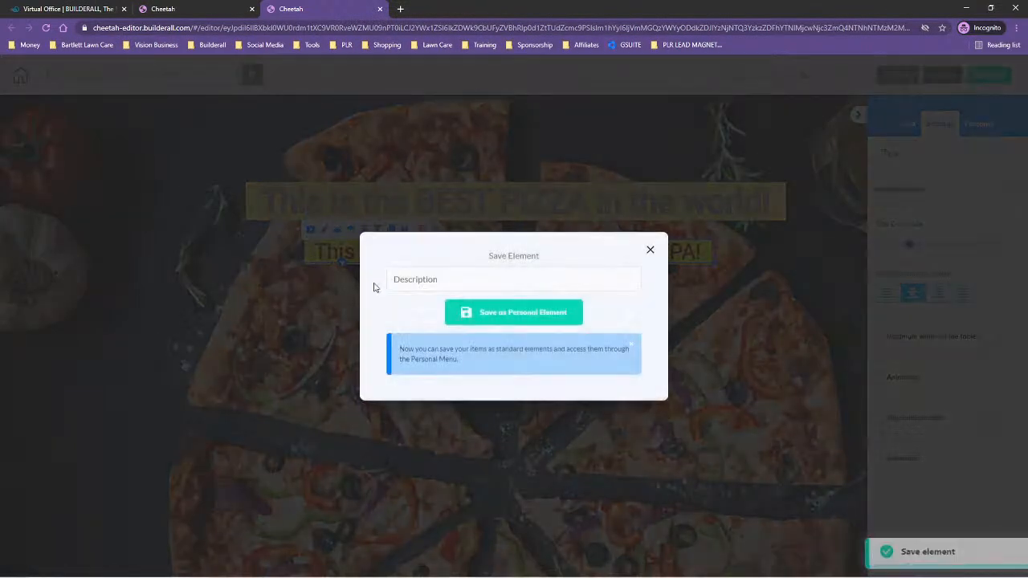
pyautogui.write('h')
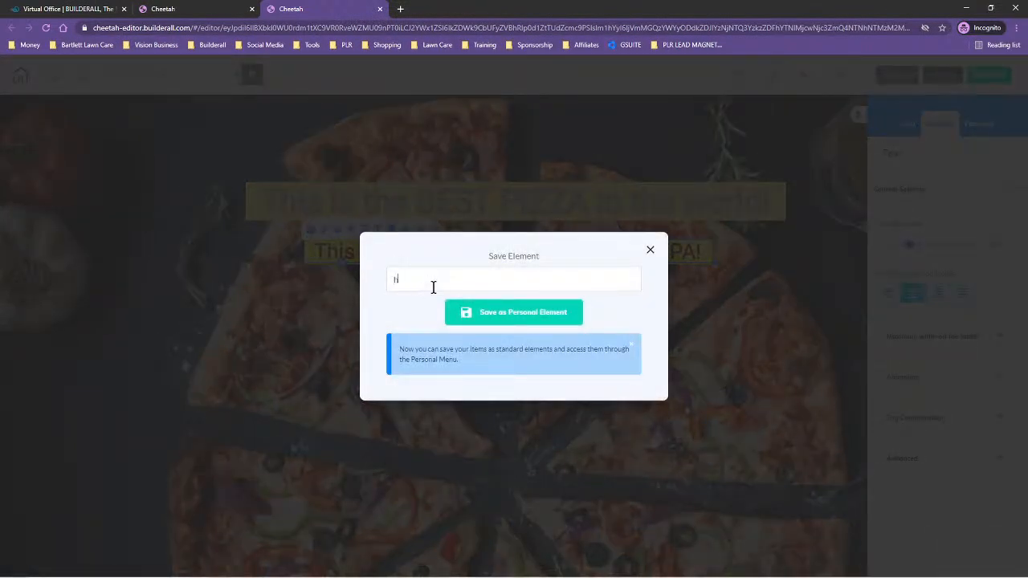
pyautogui.press('BackSpace')
pyautogui.press('BackSpace')
pyautogui.write('H')
pyautogui.write("2 Title Bob's Pizza")
pyautogui.click(523, 313)
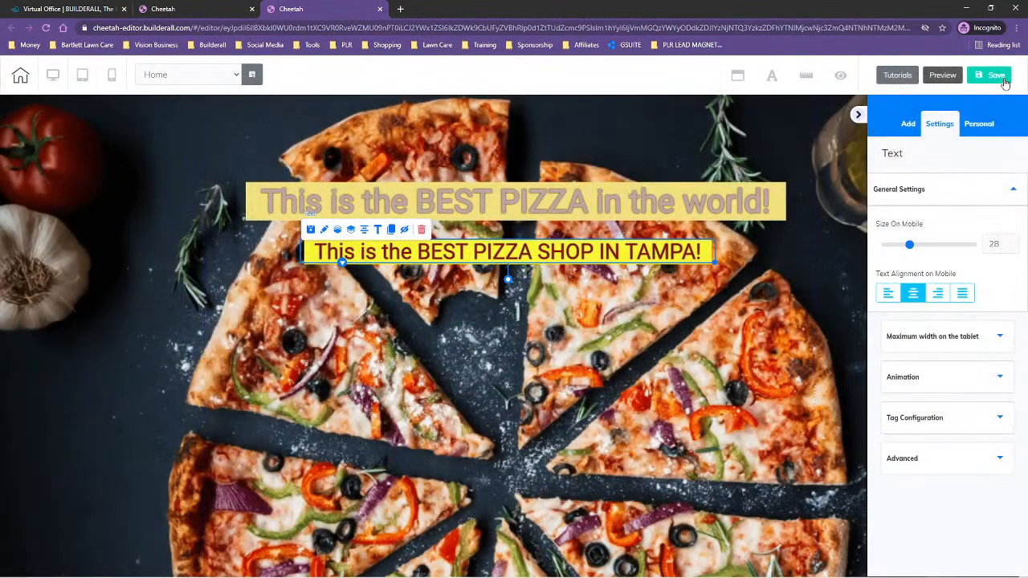
# Step: Save the site, publish it, and dismiss the published-domain dialog
pyautogui.click(998, 75)
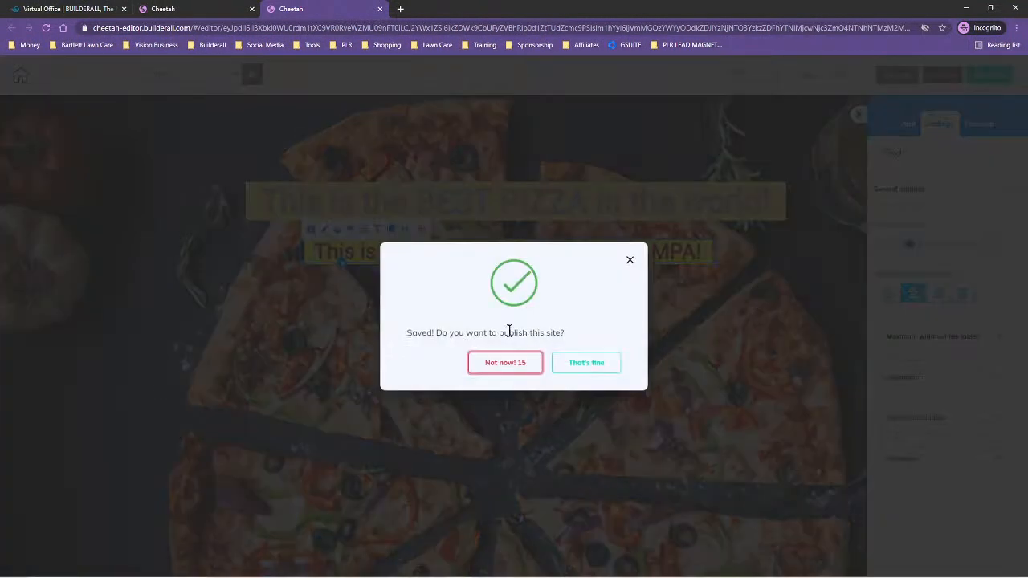
pyautogui.click(582, 363)
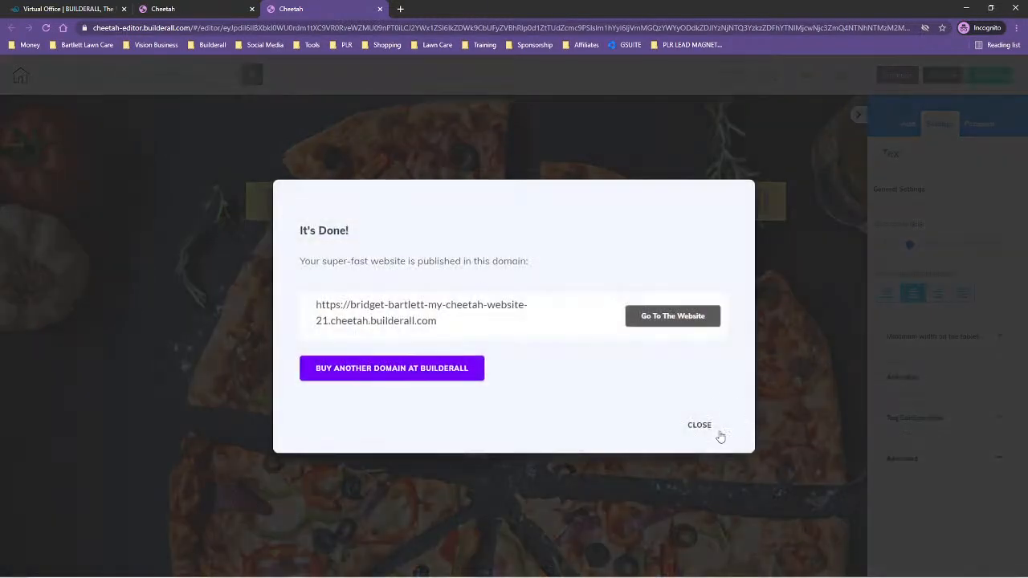
pyautogui.click(699, 425)
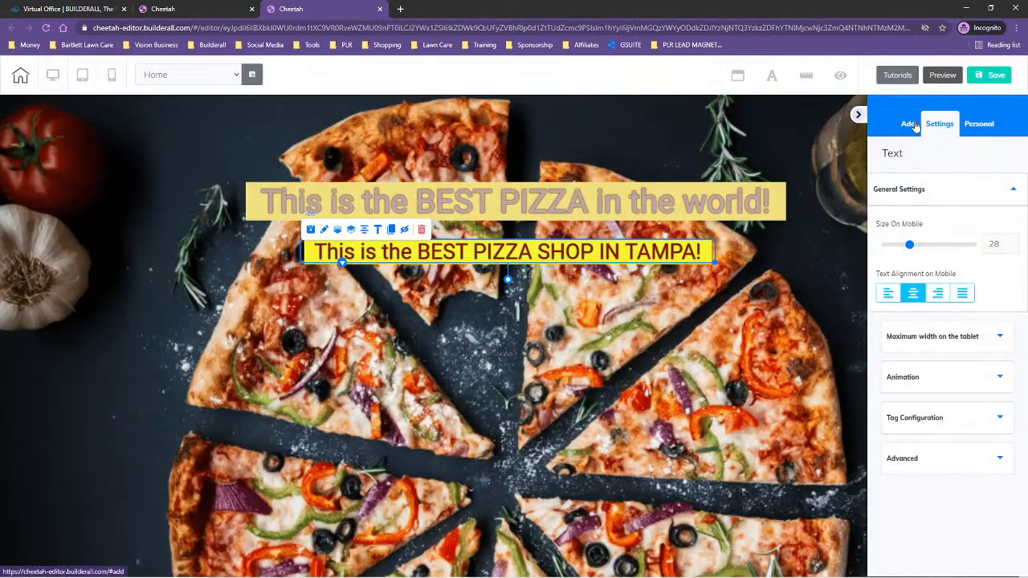
# Step: Add a blank panel to the page below the pizza panel
pyautogui.click(908, 126)
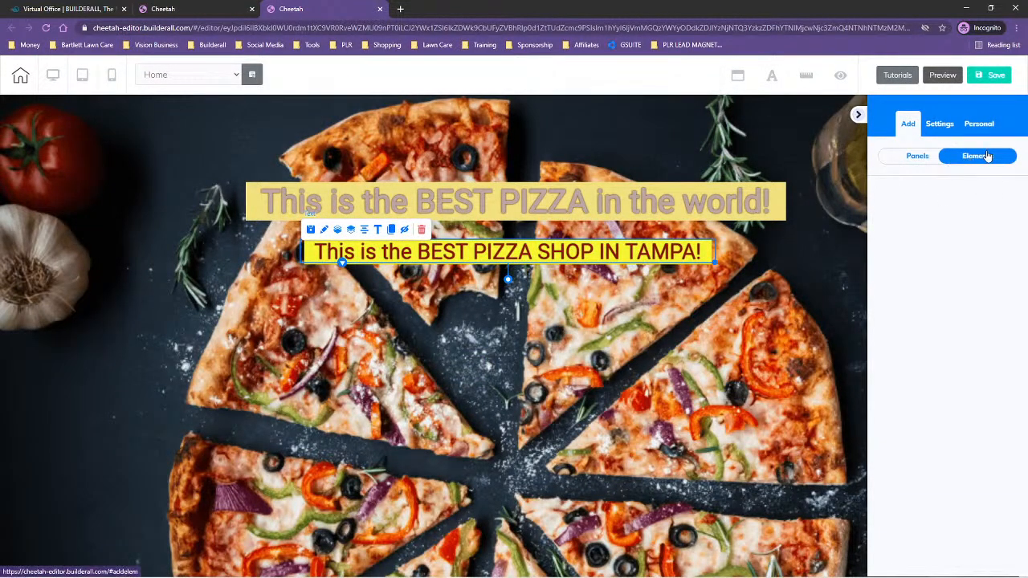
pyautogui.click(902, 160)
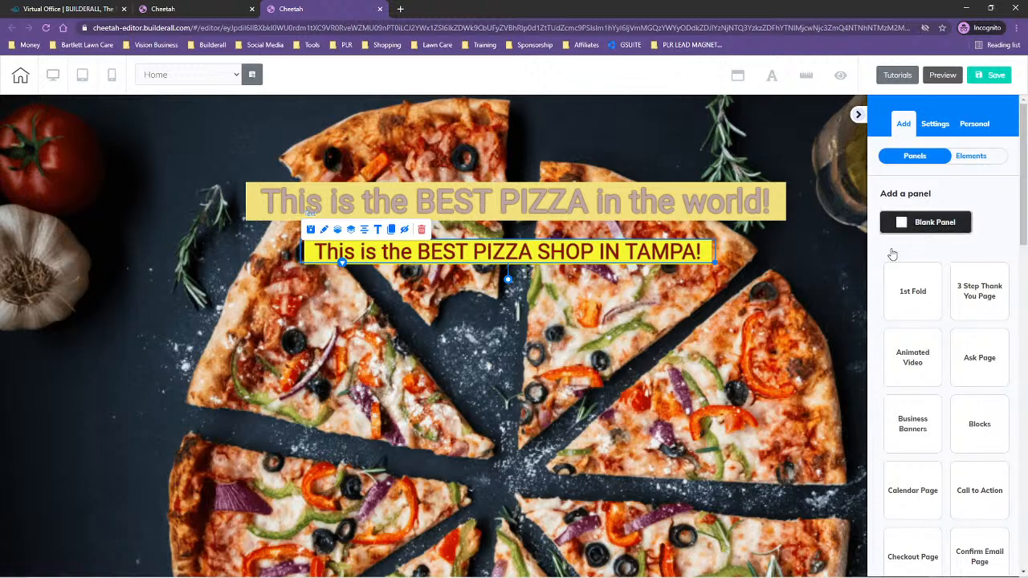
pyautogui.click(920, 222)
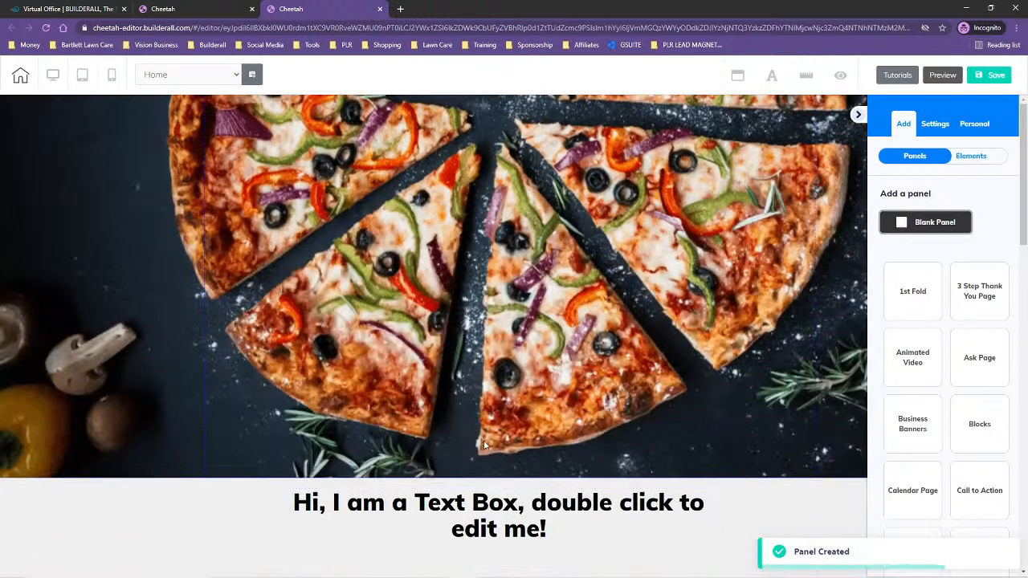
# Step: Shorten the pizza banner panel so it ends just below its subtitle, and extend the blank panel below it downward
pyautogui.click(496, 474)
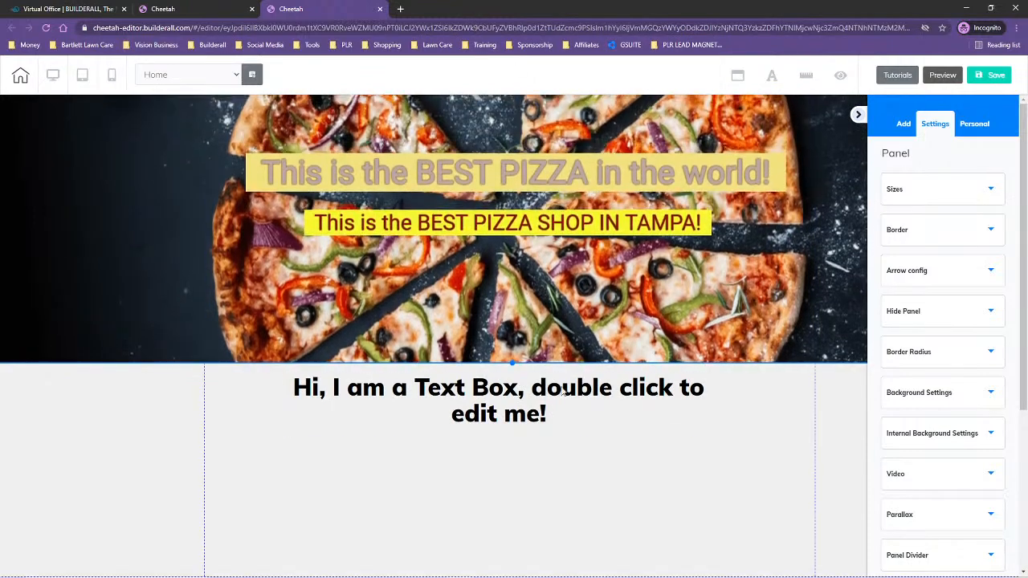
pyautogui.moveTo(513, 363); pyautogui.dragTo(496, 298)
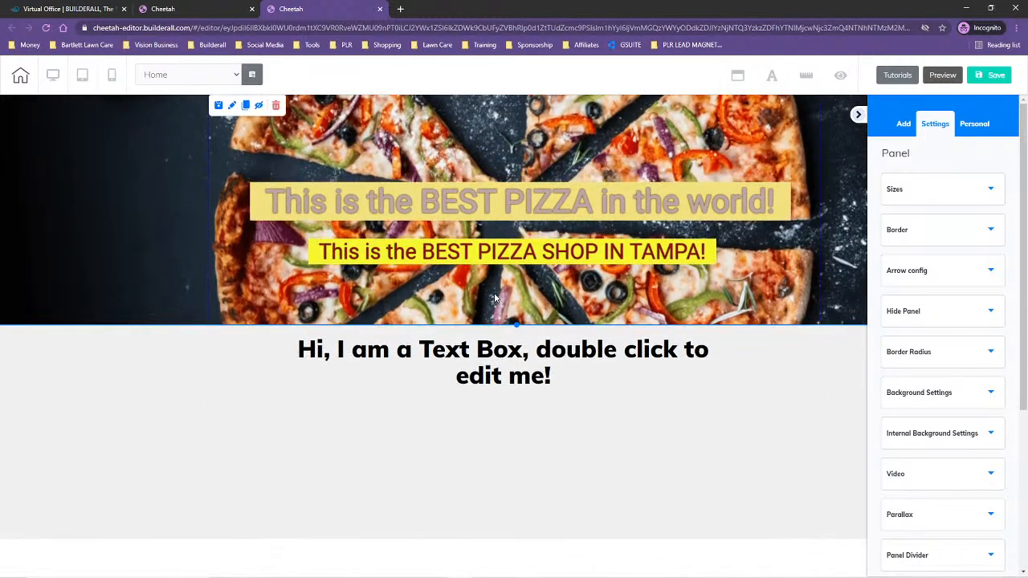
pyautogui.click(539, 478)
pyautogui.moveTo(517, 540); pyautogui.dragTo(515, 577)
# Step: Delete the placeholder text box from the new blank panel
pyautogui.moveTo(523, 385); pyautogui.dragTo(522, 421)
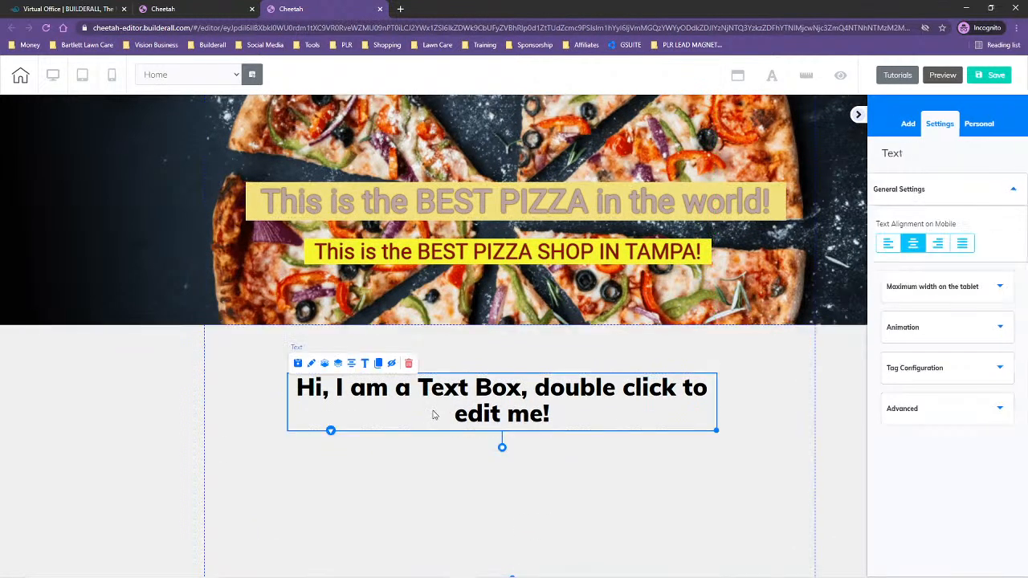
pyautogui.click(408, 363)
pyautogui.click(584, 358)
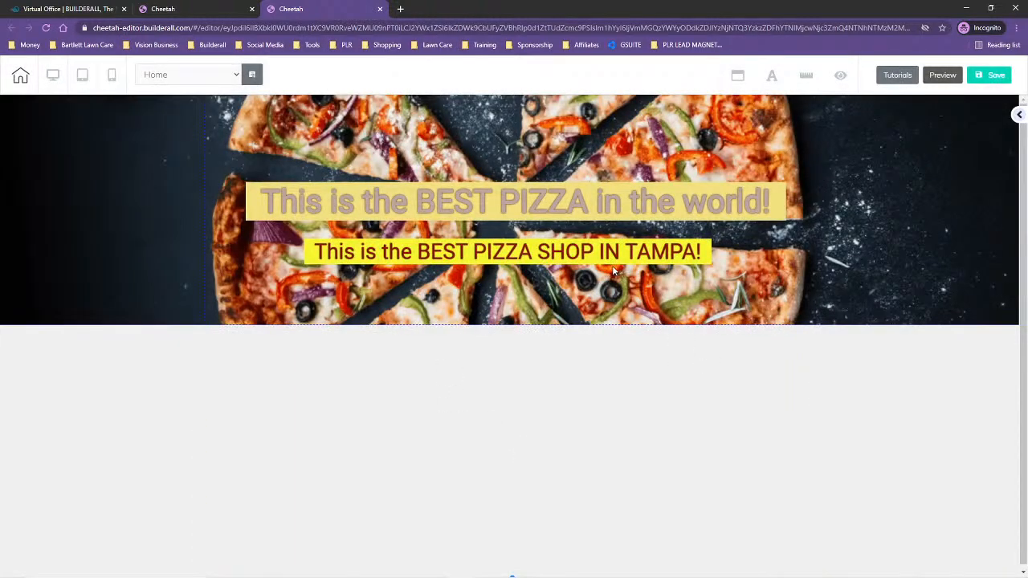
# Step: Place the saved personal text element "H1 Title Bob's Pizza" near the upper middle of the blank panel
pyautogui.click(1017, 118)
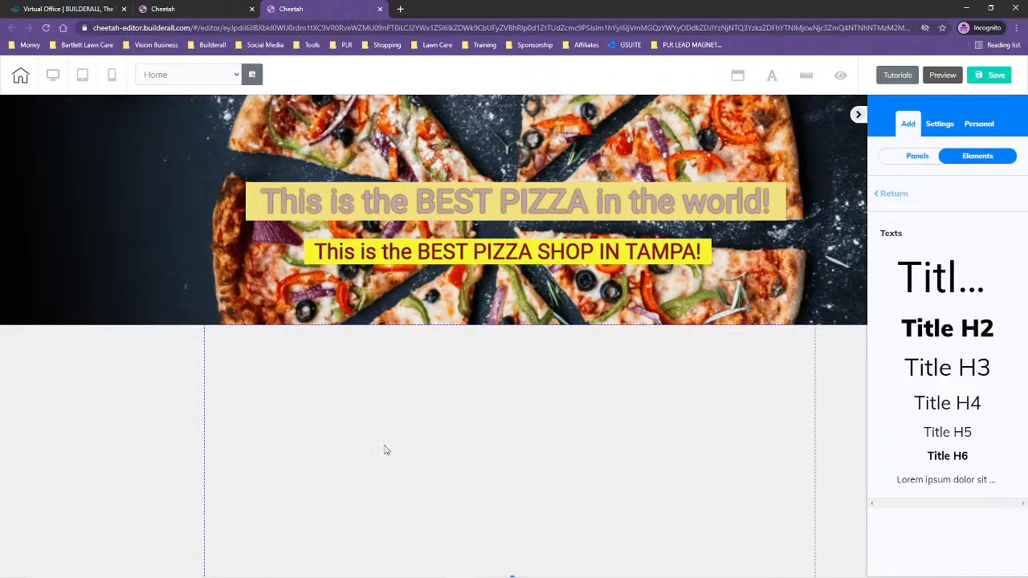
pyautogui.click(978, 123)
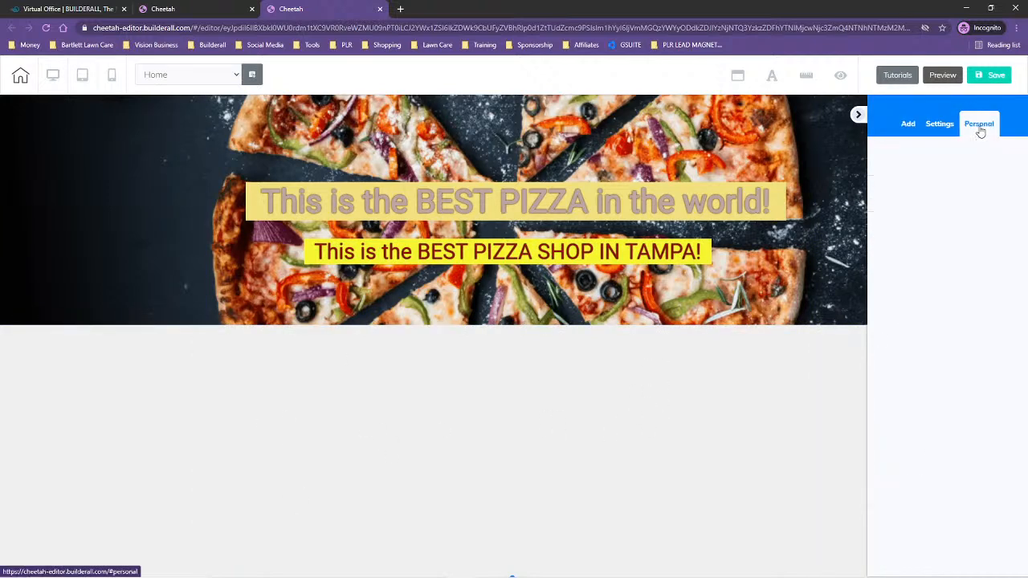
pyautogui.click(920, 157)
pyautogui.click(975, 157)
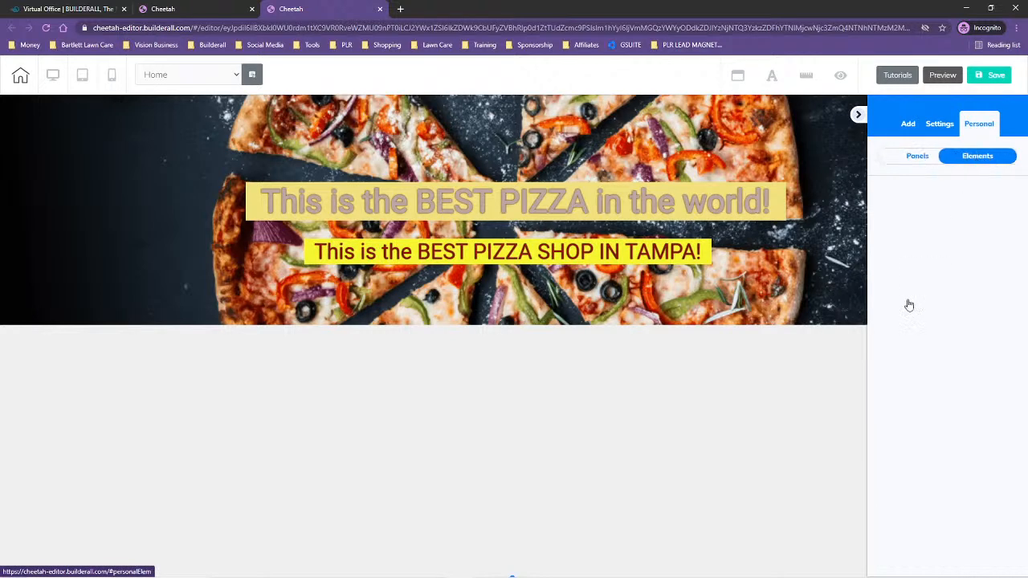
pyautogui.click(978, 157)
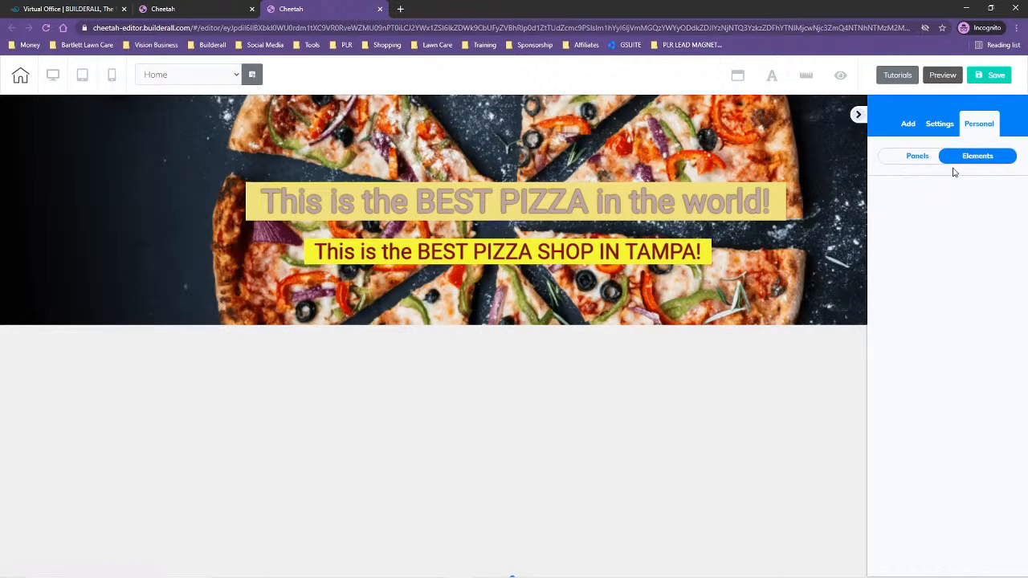
pyautogui.click(992, 157)
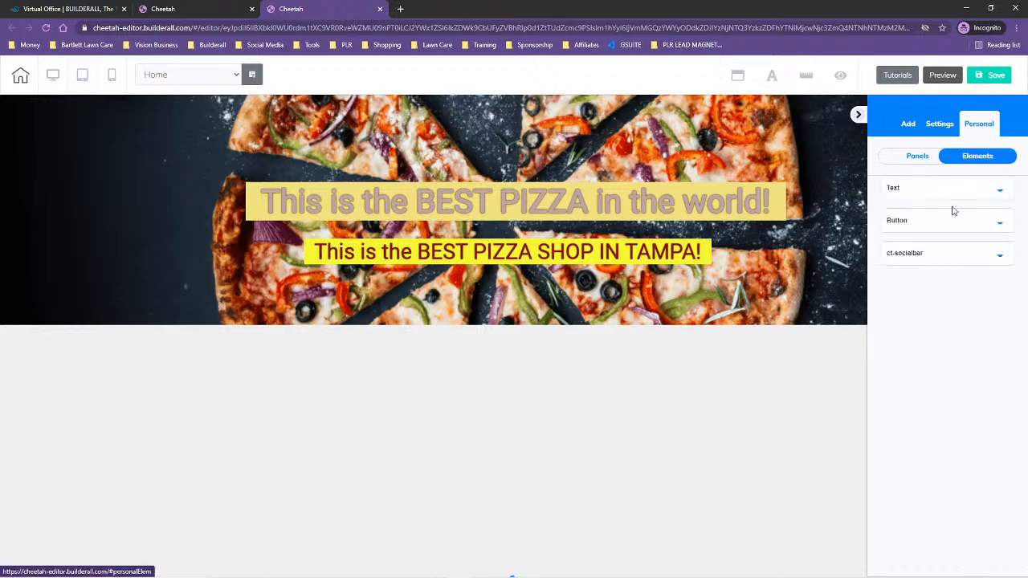
pyautogui.click(930, 223)
pyautogui.click(925, 194)
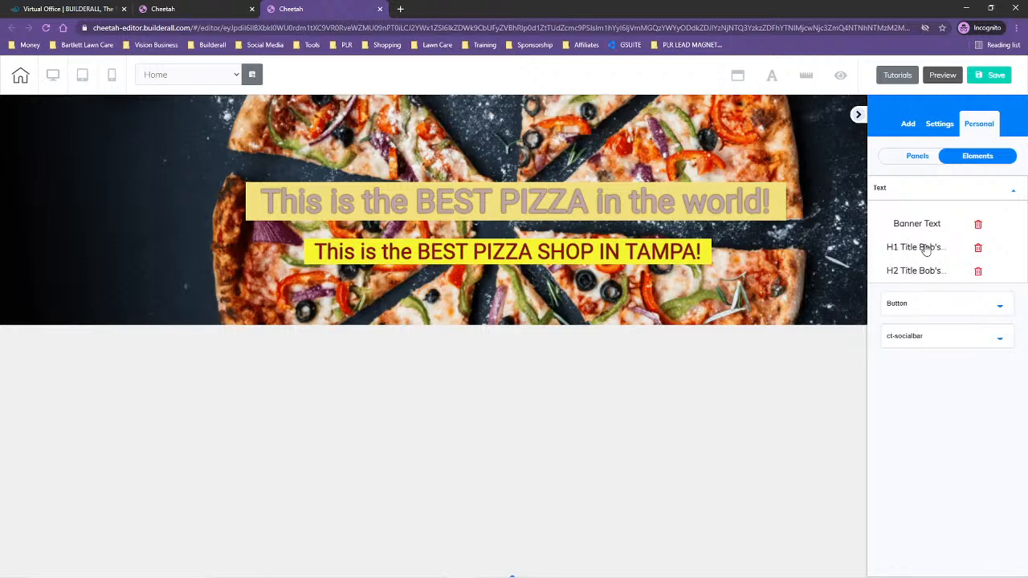
pyautogui.moveTo(920, 249); pyautogui.dragTo(758, 372)
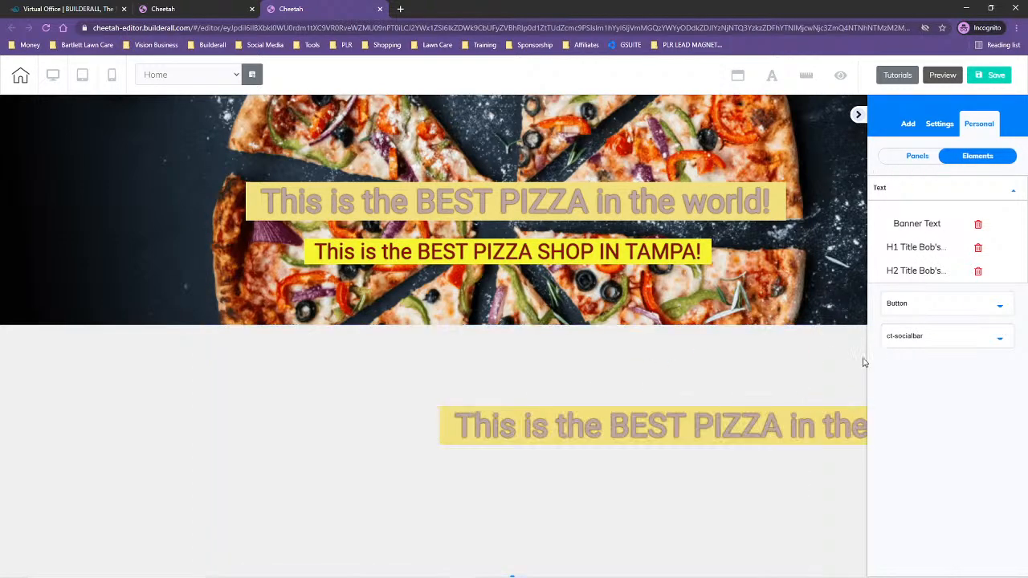
pyautogui.moveTo(758, 435); pyautogui.dragTo(578, 390)
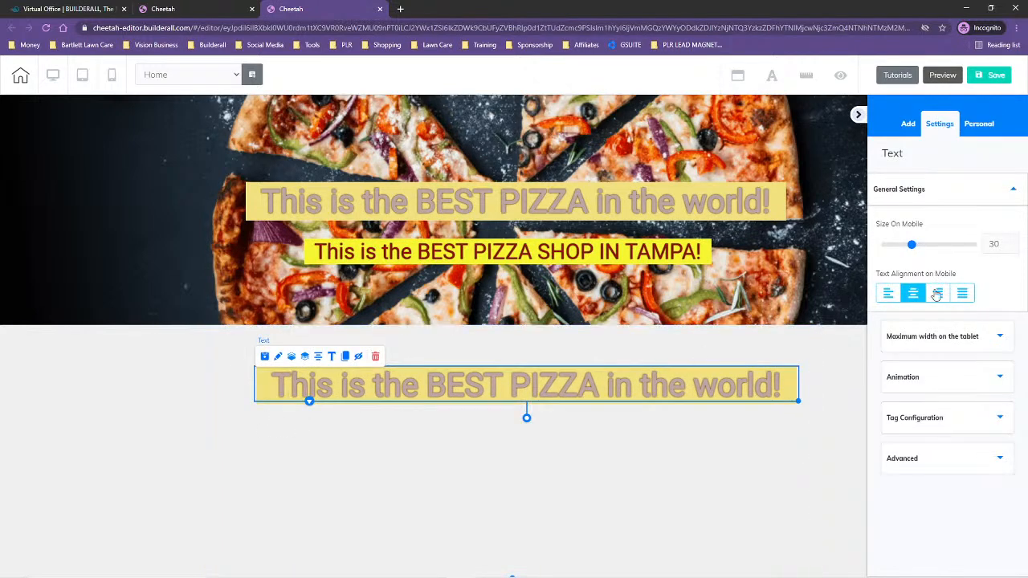
# Step: Place the saved personal text element "H2 Title Bob's Pizza" centered beneath the H1 title in the blank panel
pyautogui.click(979, 124)
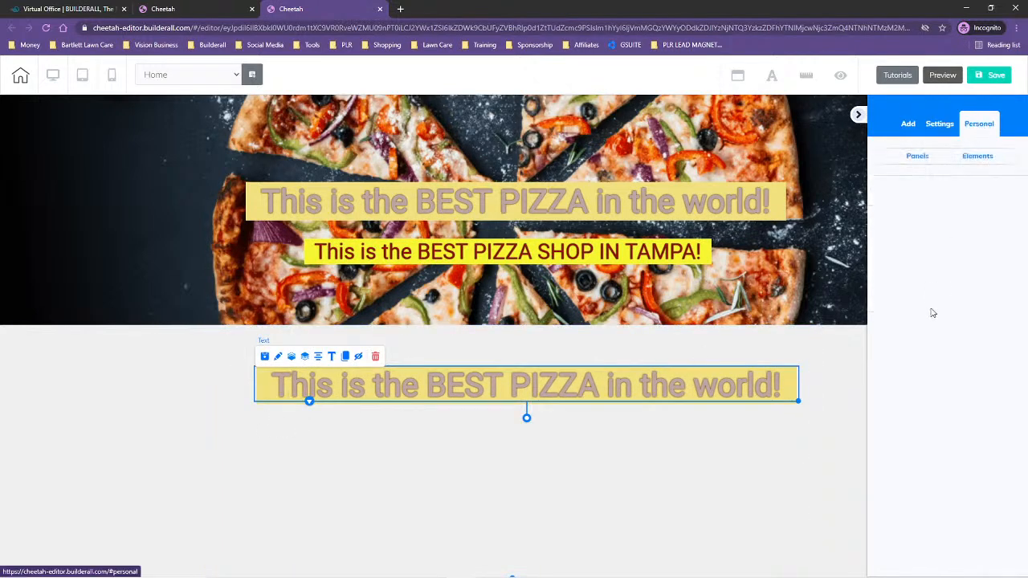
pyautogui.click(981, 159)
pyautogui.click(983, 160)
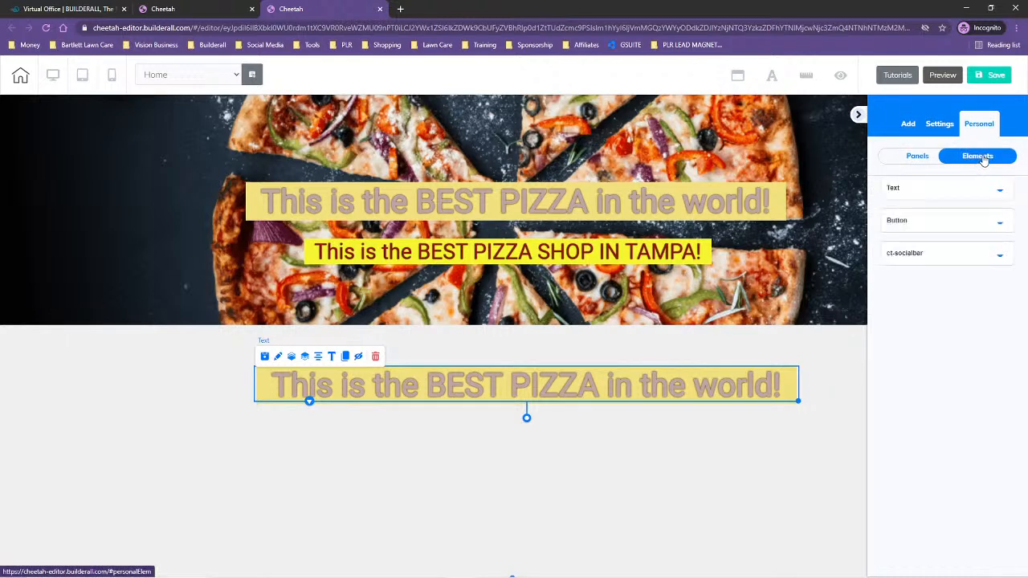
pyautogui.click(925, 188)
pyautogui.moveTo(935, 276); pyautogui.dragTo(455, 475)
pyautogui.moveTo(556, 474); pyautogui.dragTo(509, 452)
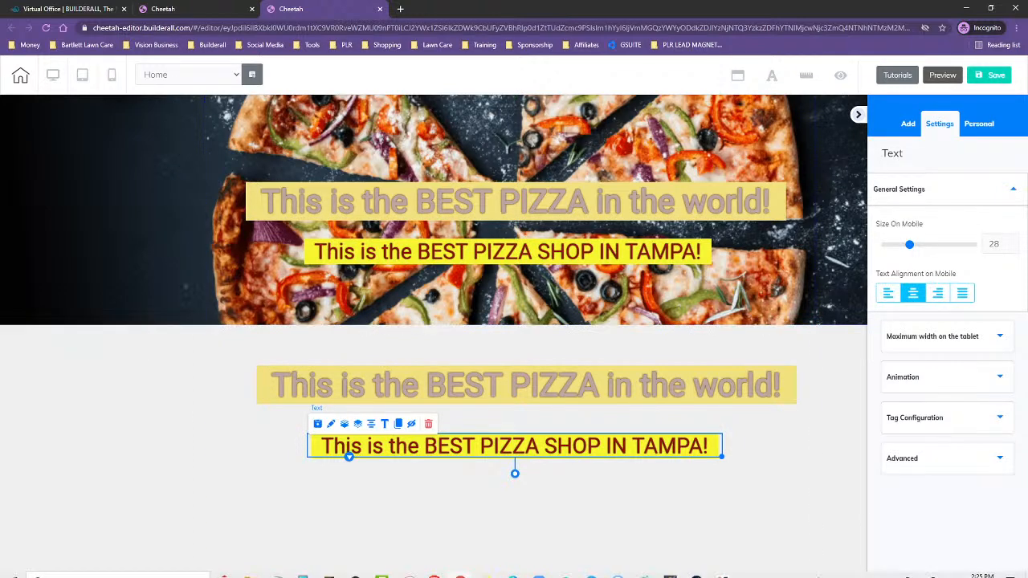
pyautogui.moveTo(810, 574)
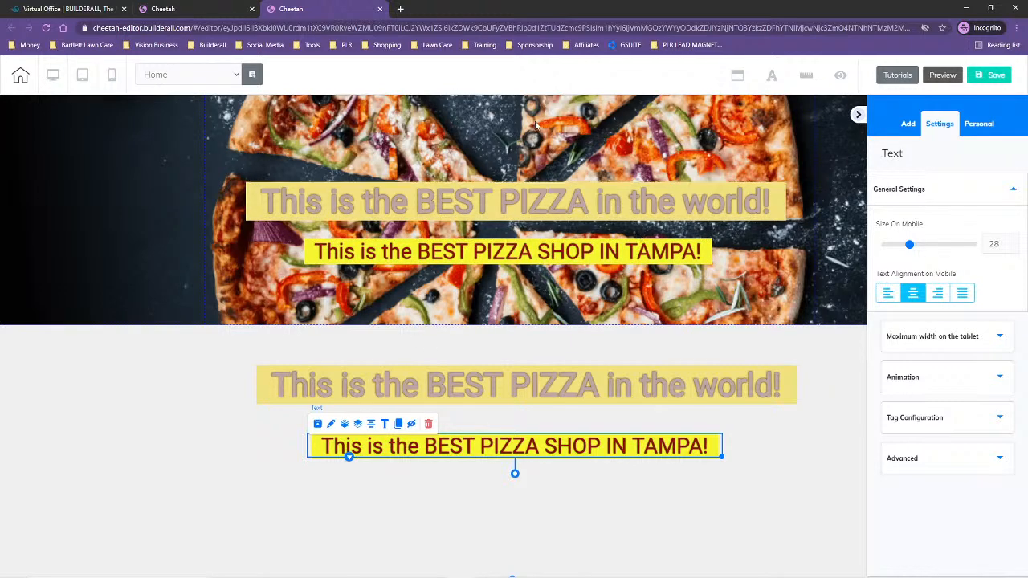
# Step: Replace the lower panel's H1 text with "This is", the person's first name in possessive form, and "Favorite Pizza!"
pyautogui.click(335, 392)
pyautogui.click(276, 386)
pyautogui.moveTo(276, 386); pyautogui.dragTo(778, 389)
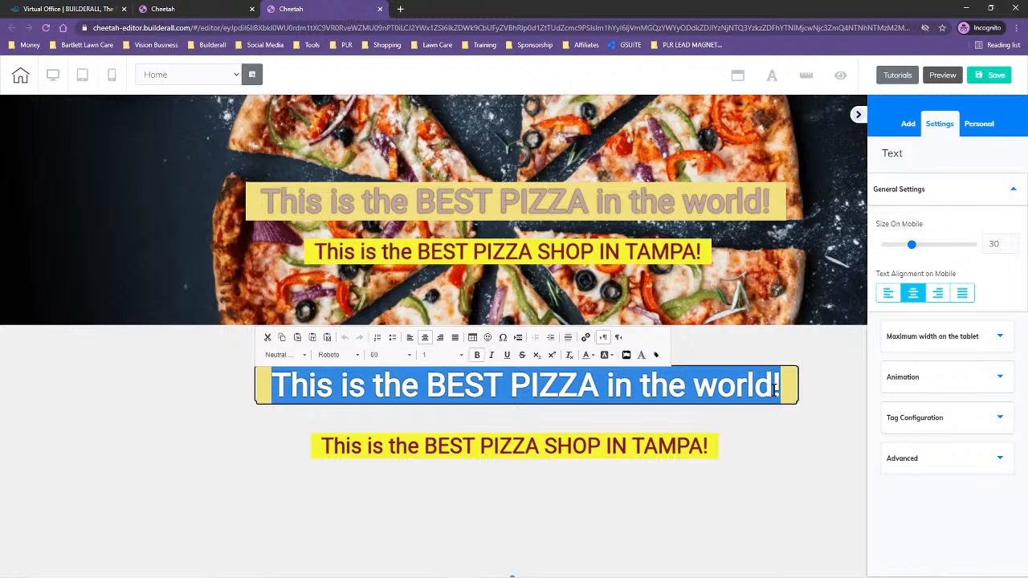
pyautogui.write('THis')
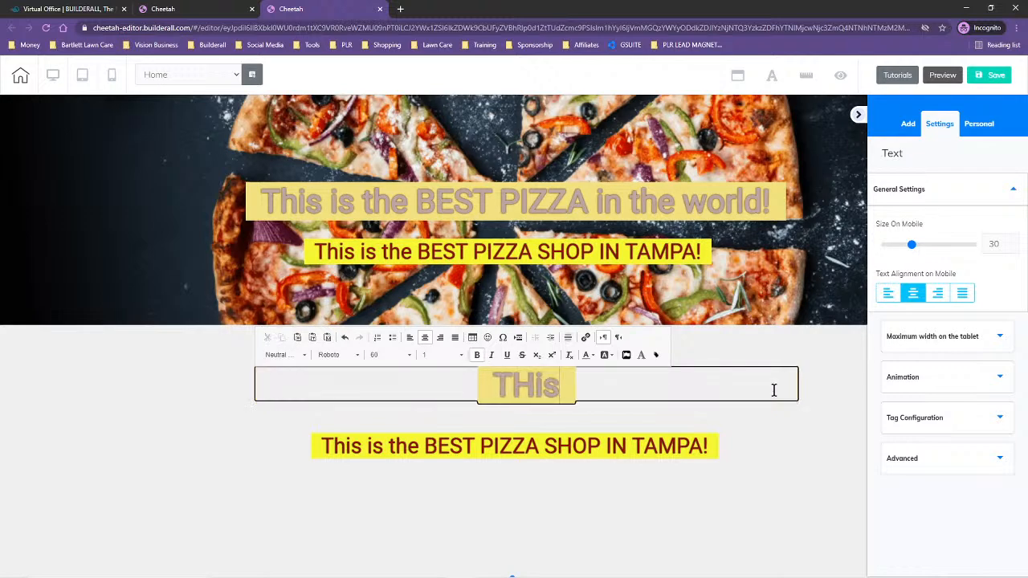
pyautogui.write(" is Ray's Fa")
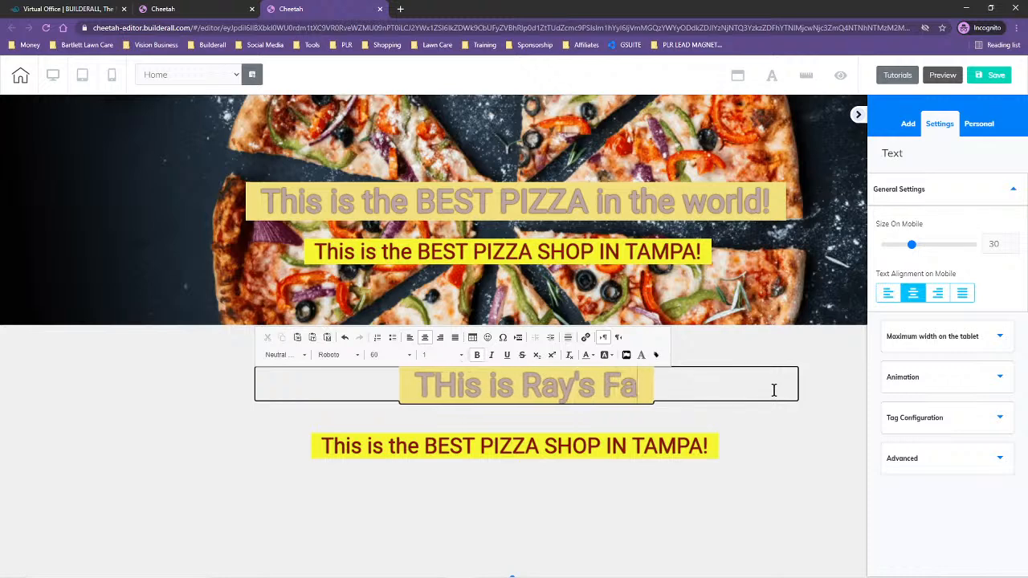
pyautogui.write('vorite Pizza')
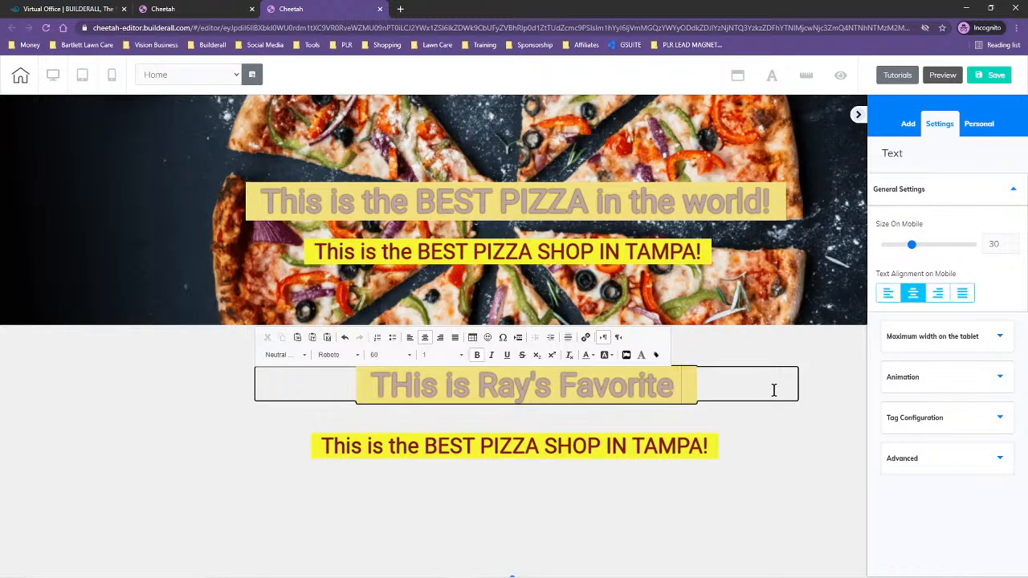
pyautogui.write('!')
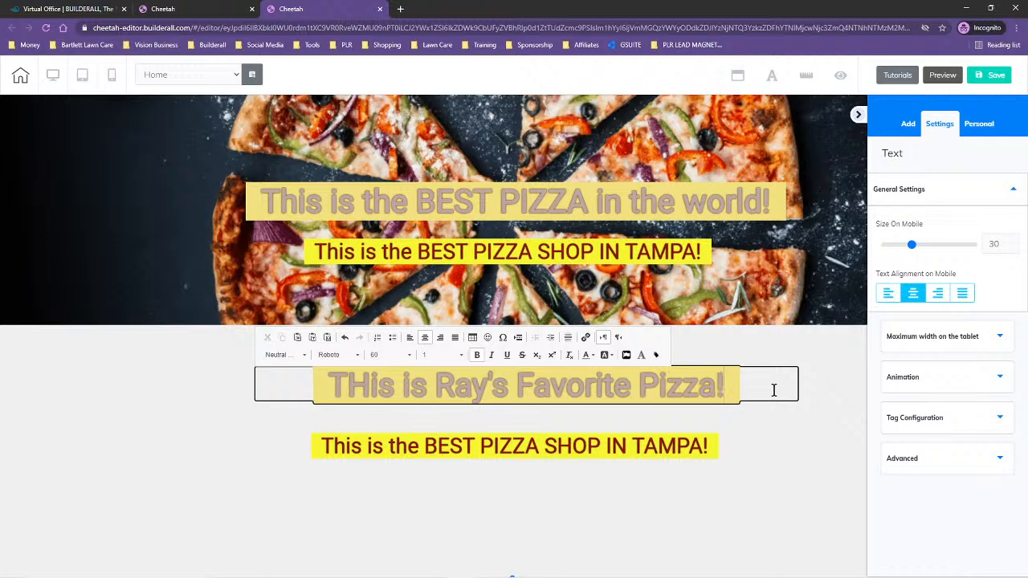
pyautogui.click(369, 389)
pyautogui.press('BackSpace')
pyautogui.write('h')
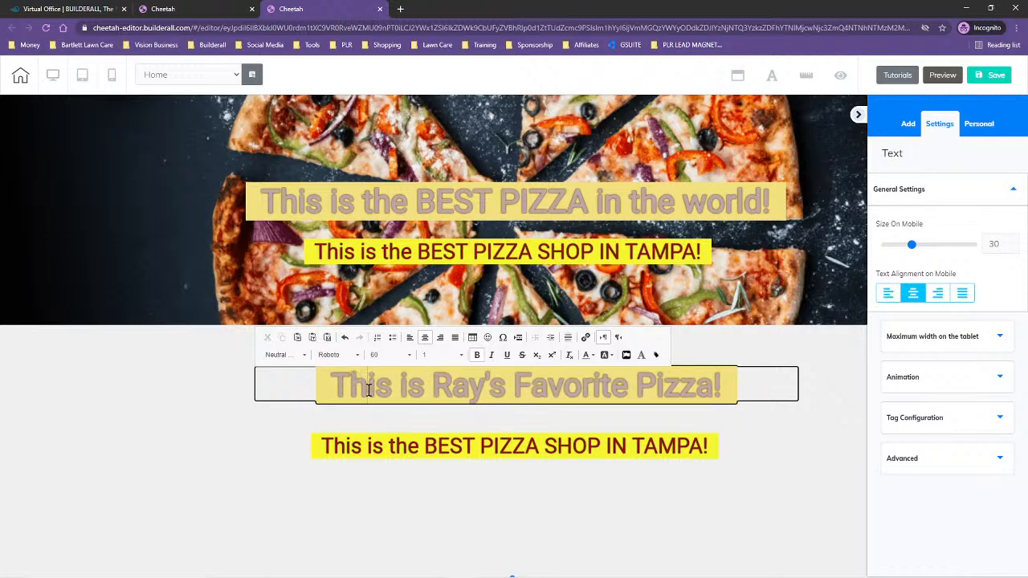
# Step: Replace the lower panel's H2 text with the person's first name followed by "hates green pizza!"
pyautogui.click(417, 448)
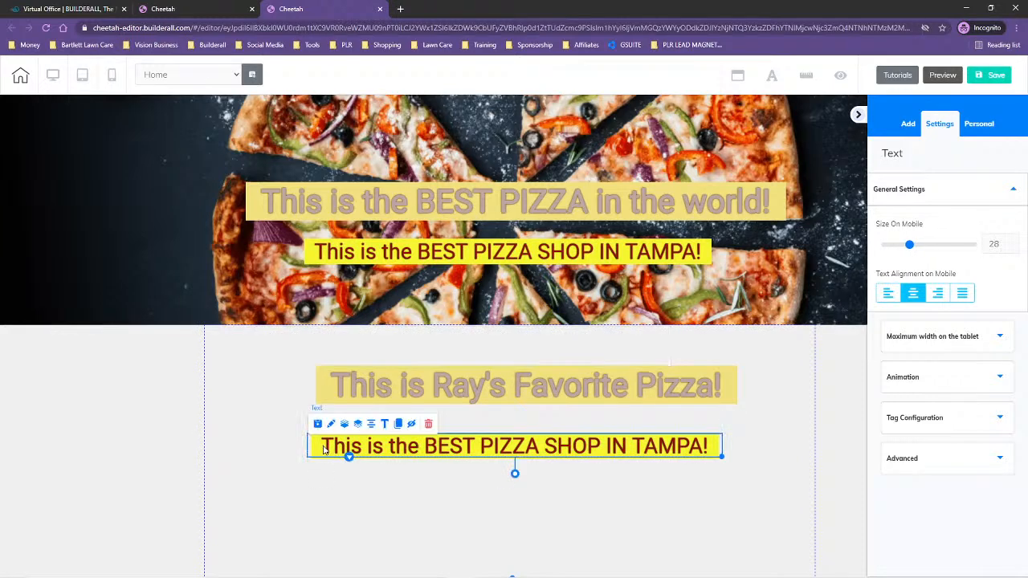
pyautogui.click(326, 450)
pyautogui.moveTo(323, 450); pyautogui.dragTo(704, 456)
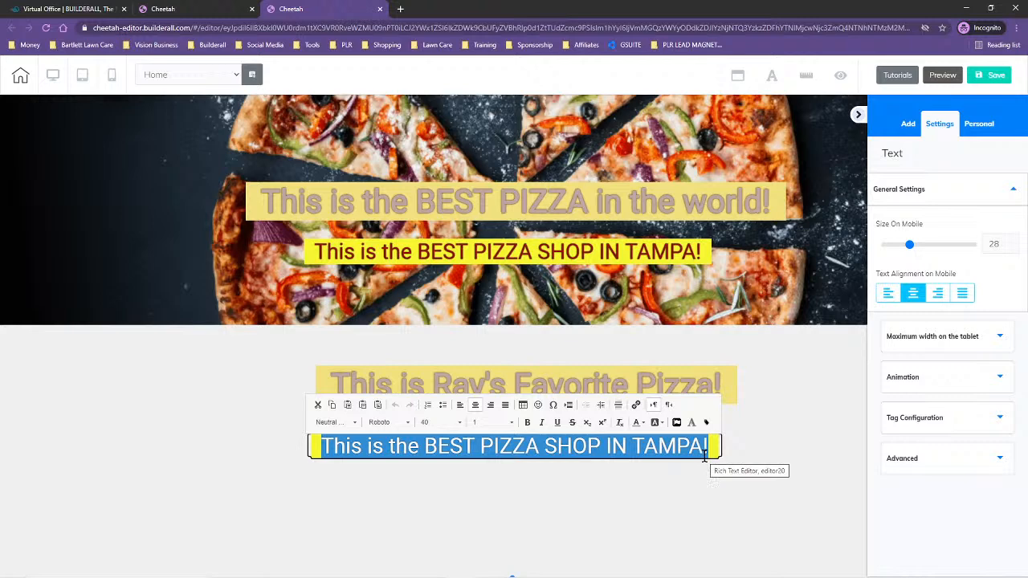
pyautogui.write('Jim ha')
pyautogui.write('tes')
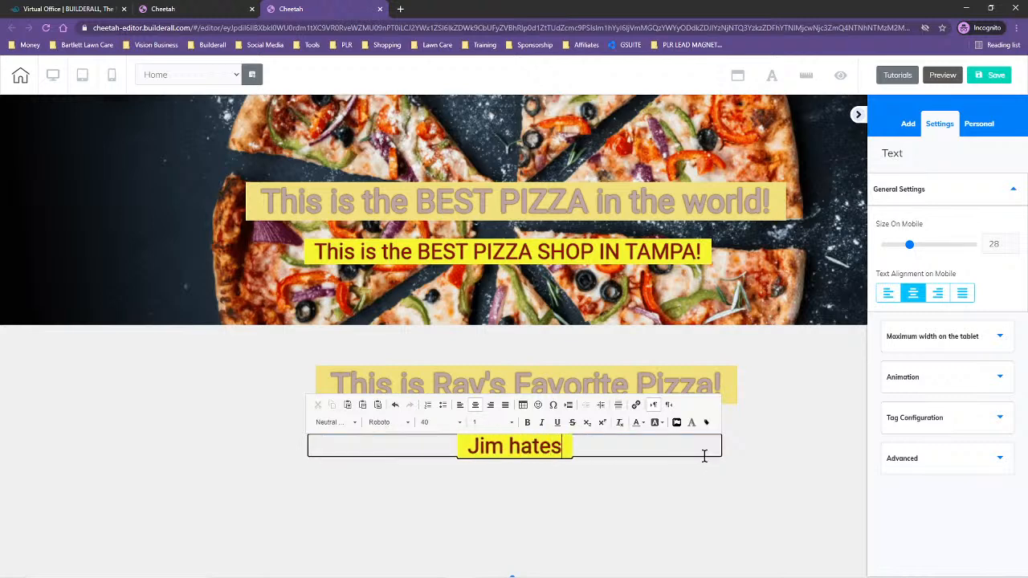
pyautogui.write(' green ')
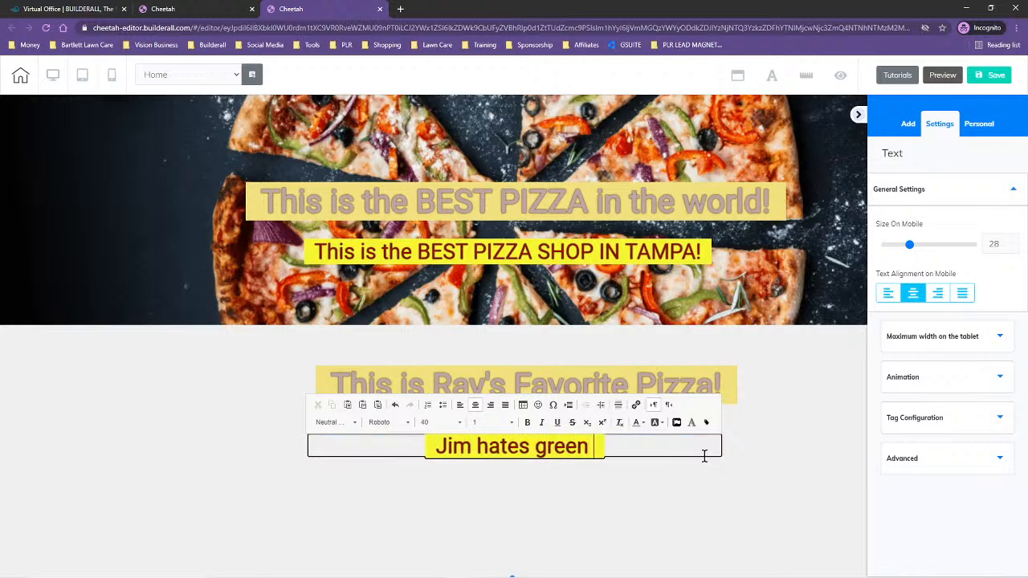
pyautogui.write('pizza!')
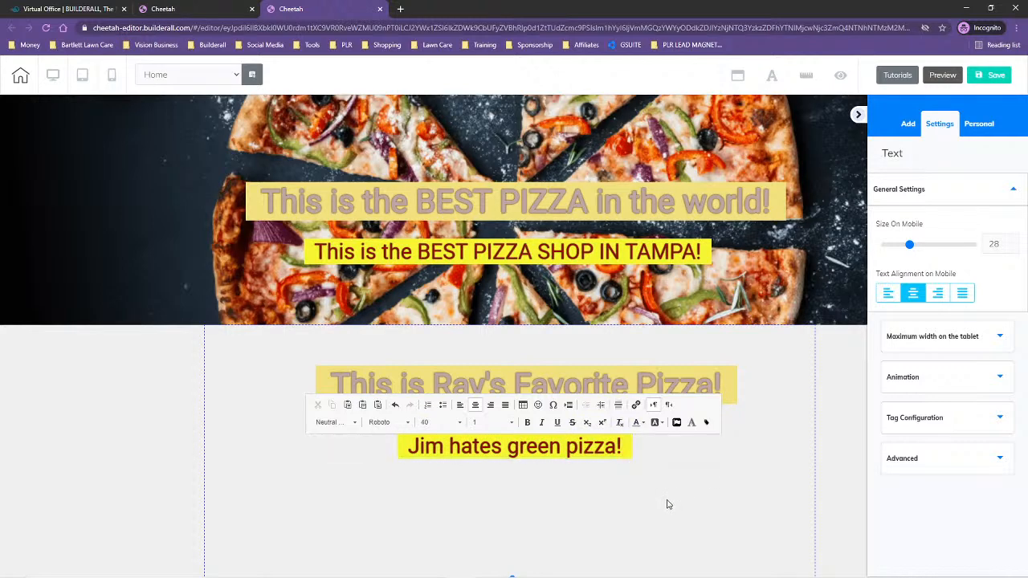
# Step: Narrow the lower H2 text box to fit its text and move it closer beneath the H1 title
pyautogui.click(625, 446)
pyautogui.click(720, 456)
pyautogui.moveTo(719, 456); pyautogui.dragTo(550, 450)
pyautogui.moveTo(455, 453); pyautogui.dragTo(534, 440)
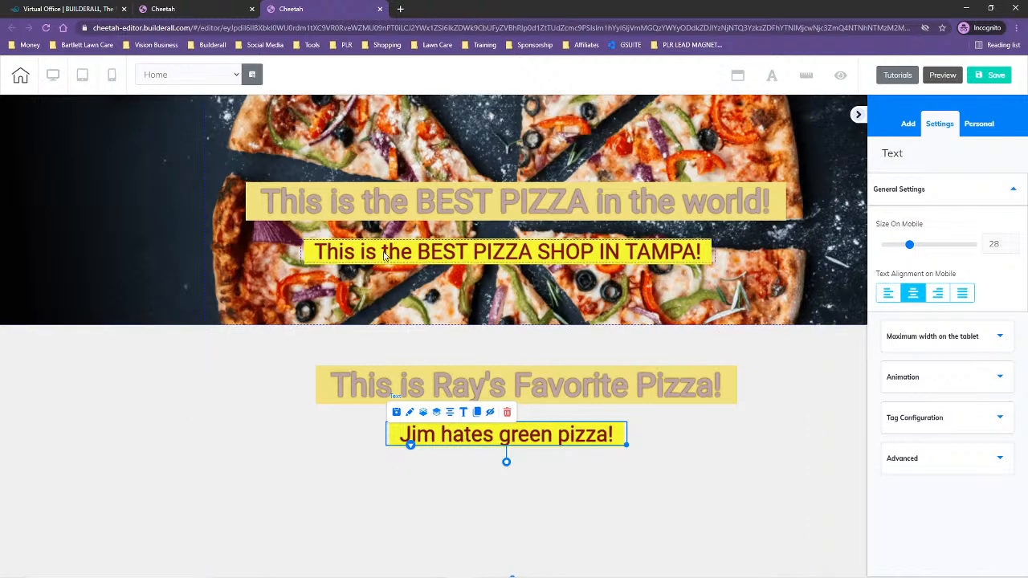
pyautogui.doubleClick(310, 251)
pyautogui.moveTo(304, 251); pyautogui.dragTo(737, 278)
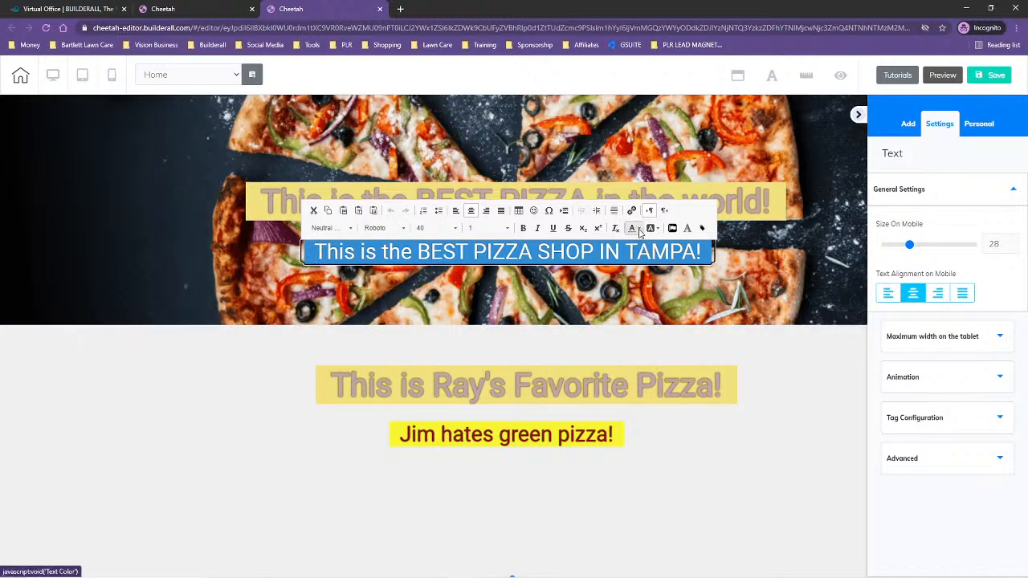
pyautogui.click(821, 464)
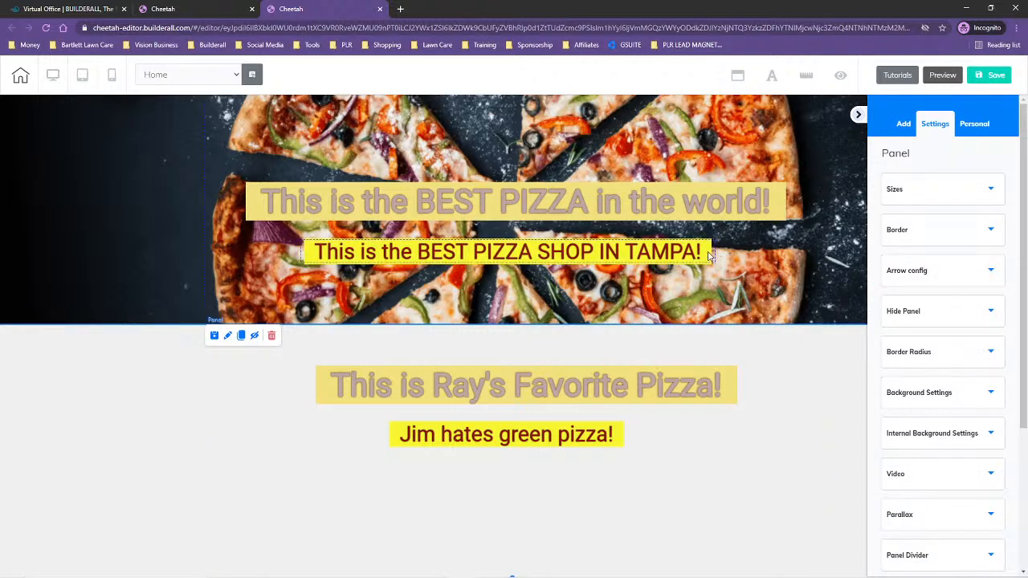
pyautogui.click(501, 262)
pyautogui.moveTo(303, 253); pyautogui.dragTo(823, 263)
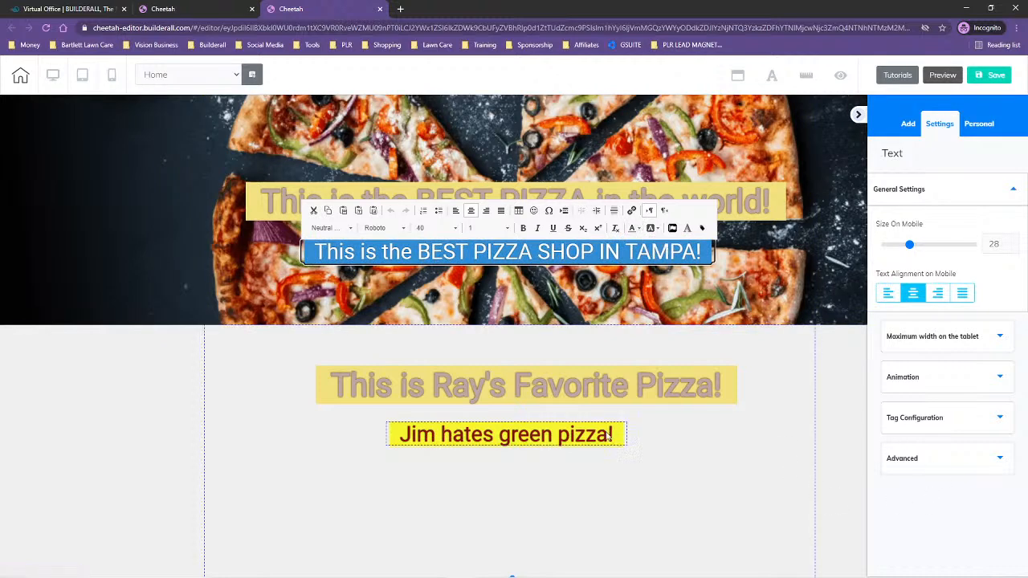
pyautogui.click(674, 251)
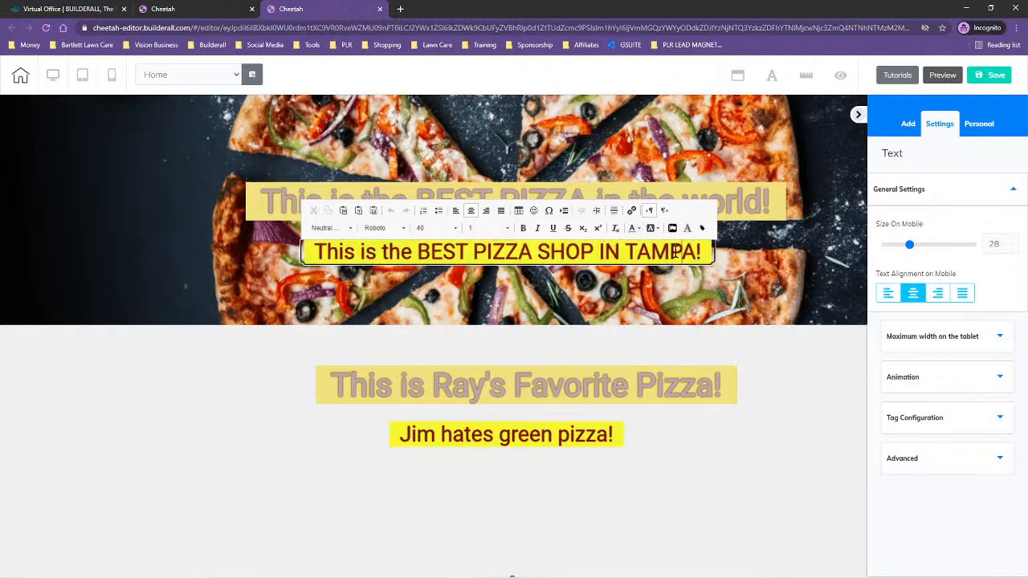
# Step: Set the lower panel's background to a near-black solid color with RGB 13, 7, 7
pyautogui.click(797, 452)
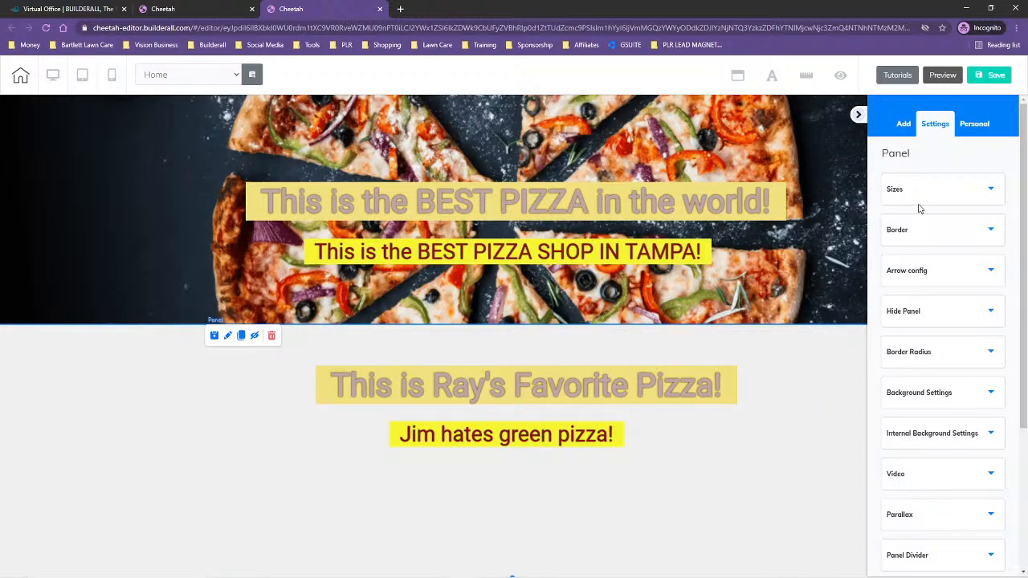
pyautogui.click(938, 393)
pyautogui.scroll(-3, 932, 265)
pyautogui.click(888, 269)
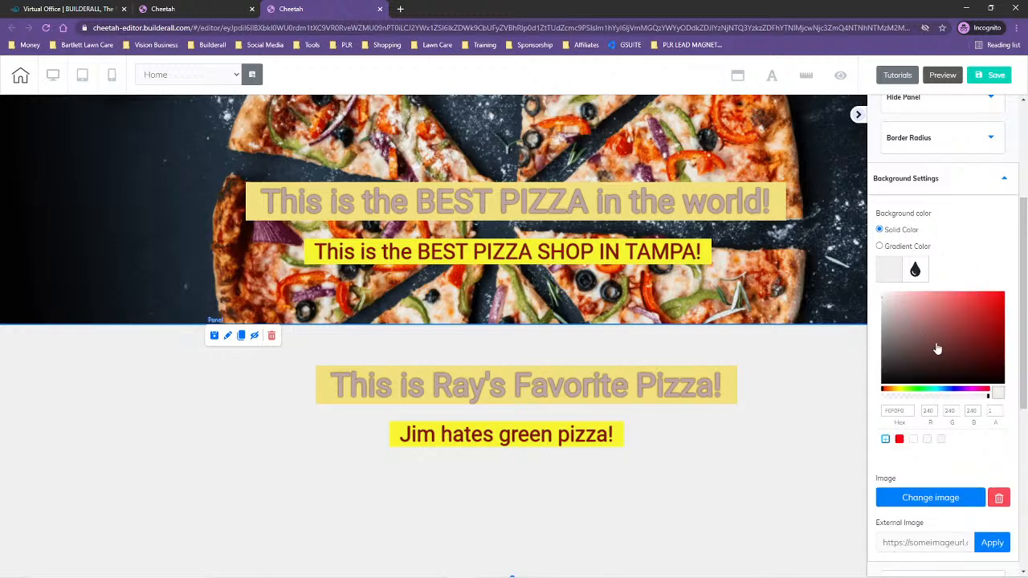
pyautogui.click(943, 383)
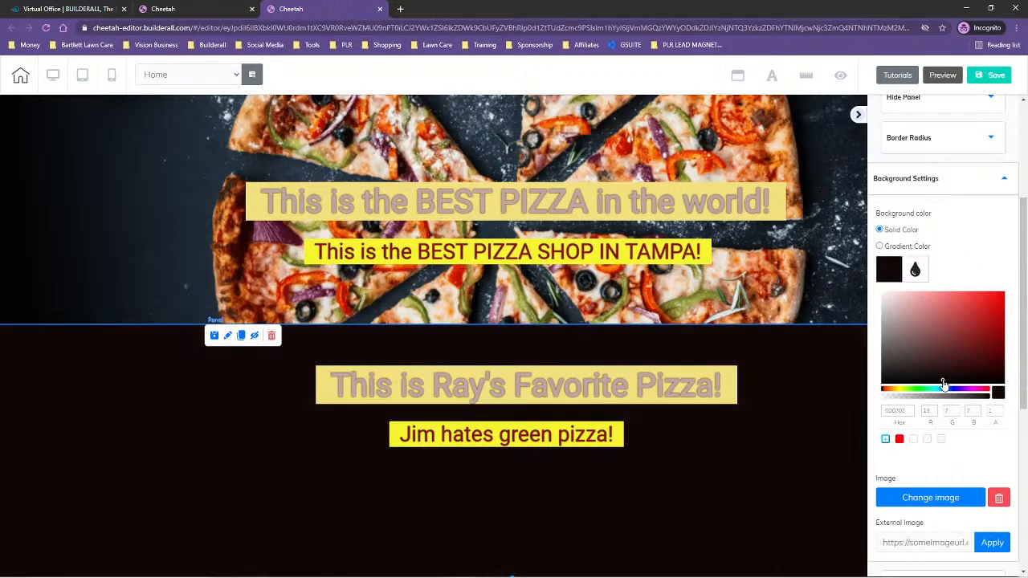
# Step: Set the lower panel's background to RGB 6, 3, 3 with 0.28 opacity and copy its hex code 06030347
pyautogui.click(942, 385)
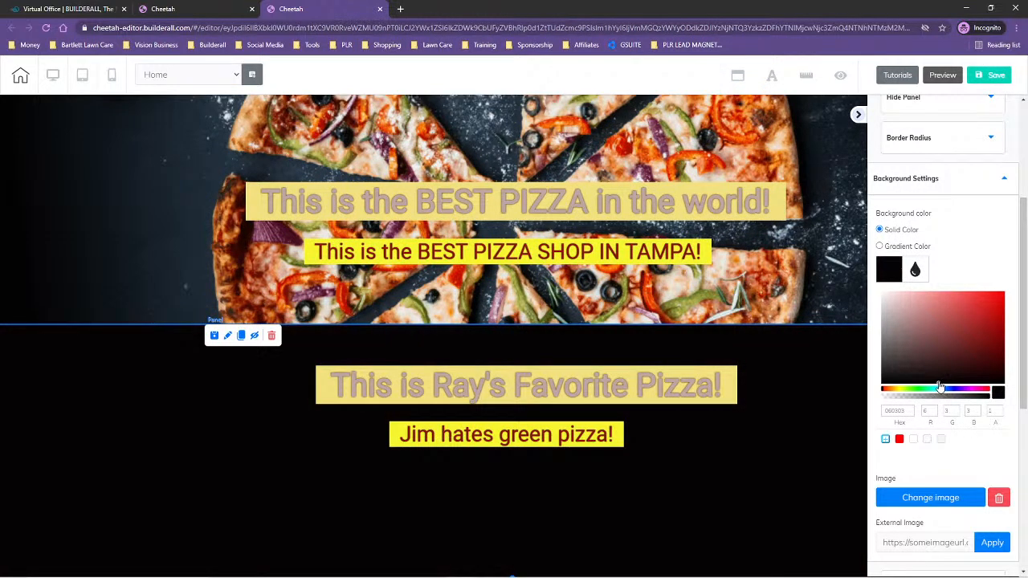
pyautogui.click(931, 396)
pyautogui.moveTo(925, 397); pyautogui.dragTo(911, 399)
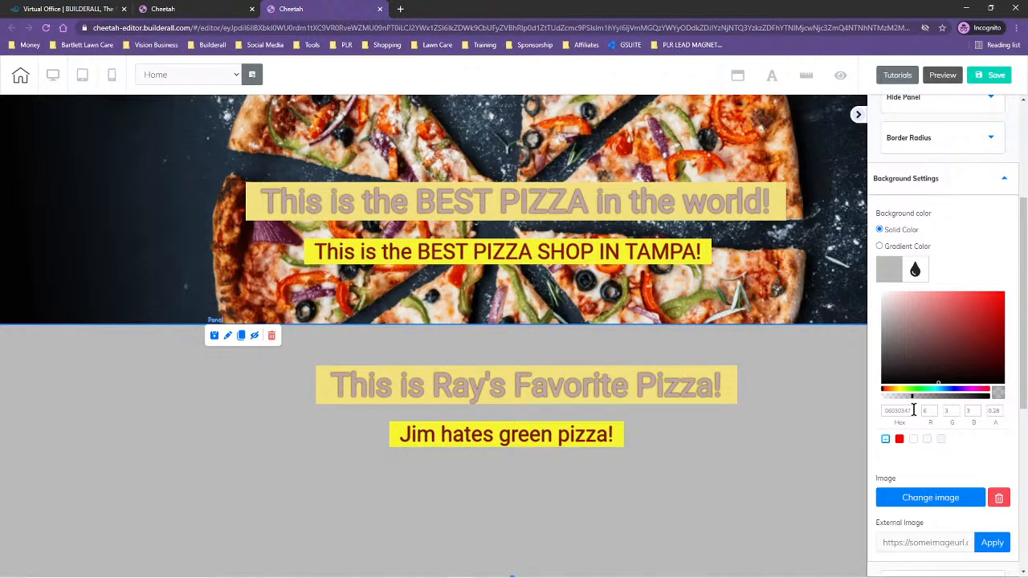
pyautogui.moveTo(913, 410); pyautogui.dragTo(879, 413)
pyautogui.hotkey('ctrl', 'c')
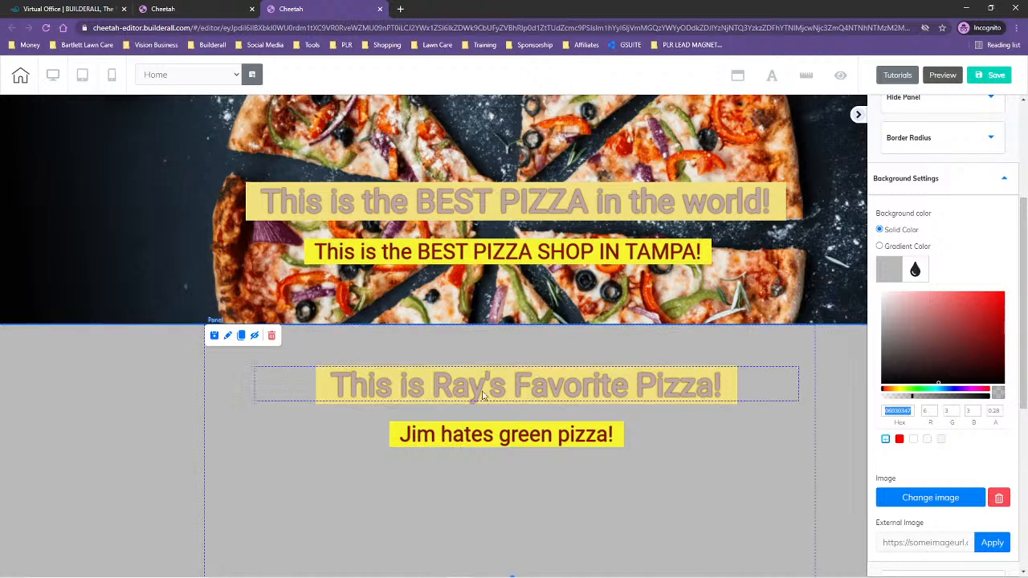
# Step: Set the text background color of the lower panel's "hates green pizza!" H2 to #06030347
pyautogui.click(441, 254)
pyautogui.click(420, 445)
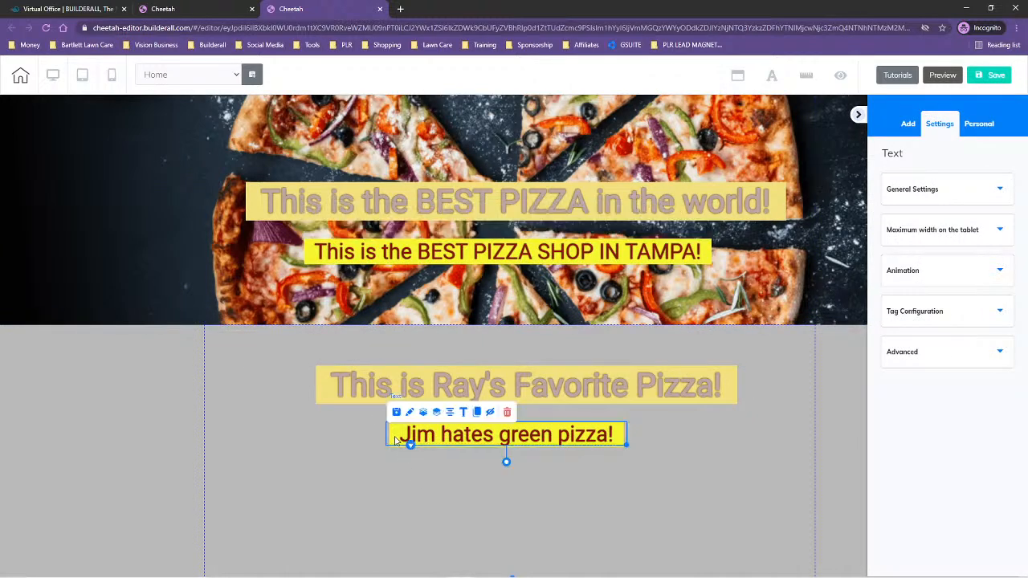
pyautogui.click(399, 442)
pyautogui.moveTo(395, 439); pyautogui.dragTo(647, 458)
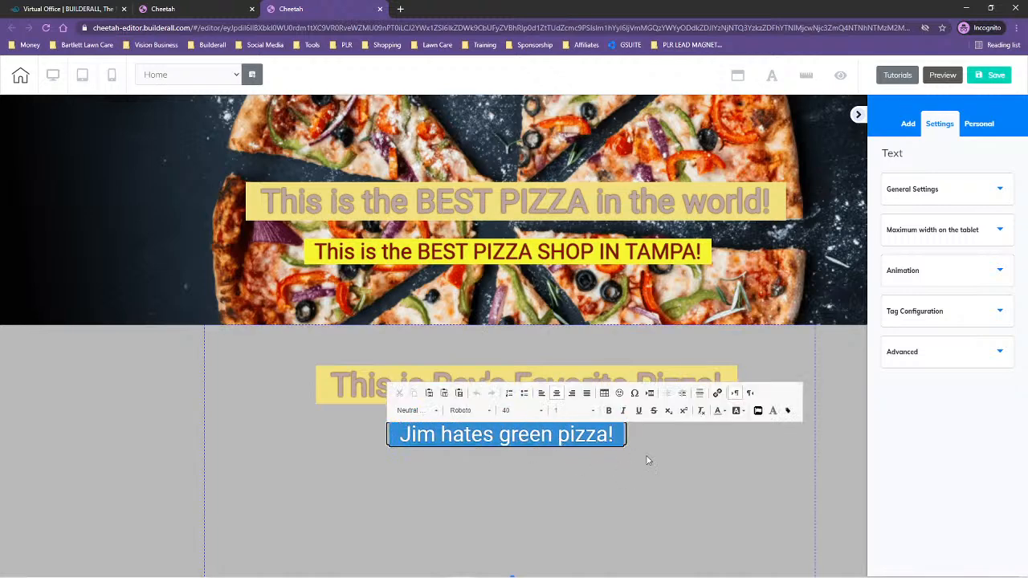
pyautogui.click(739, 411)
pyautogui.click(775, 506)
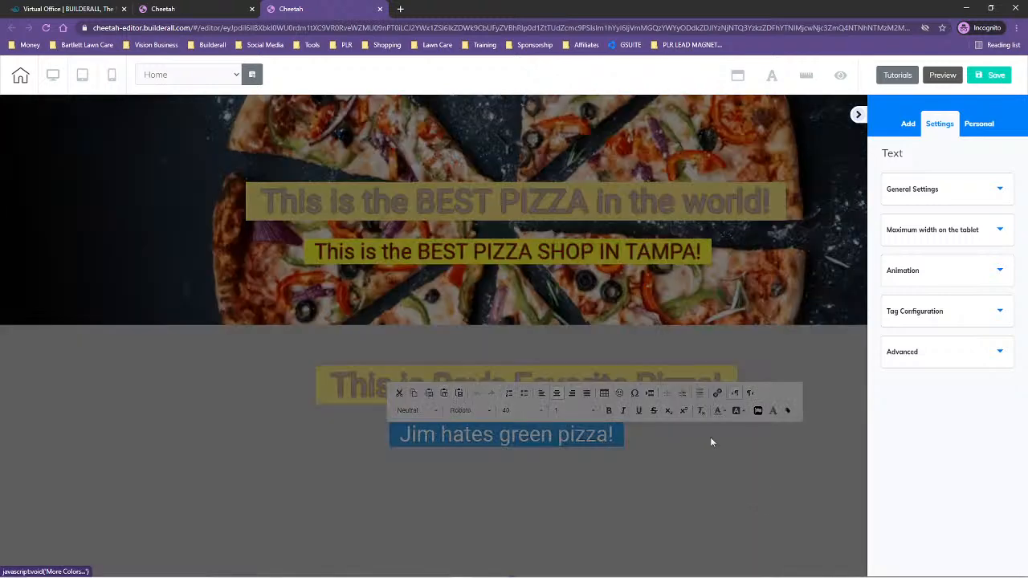
pyautogui.click(581, 346)
pyautogui.hotkey('ctrl', 'v')
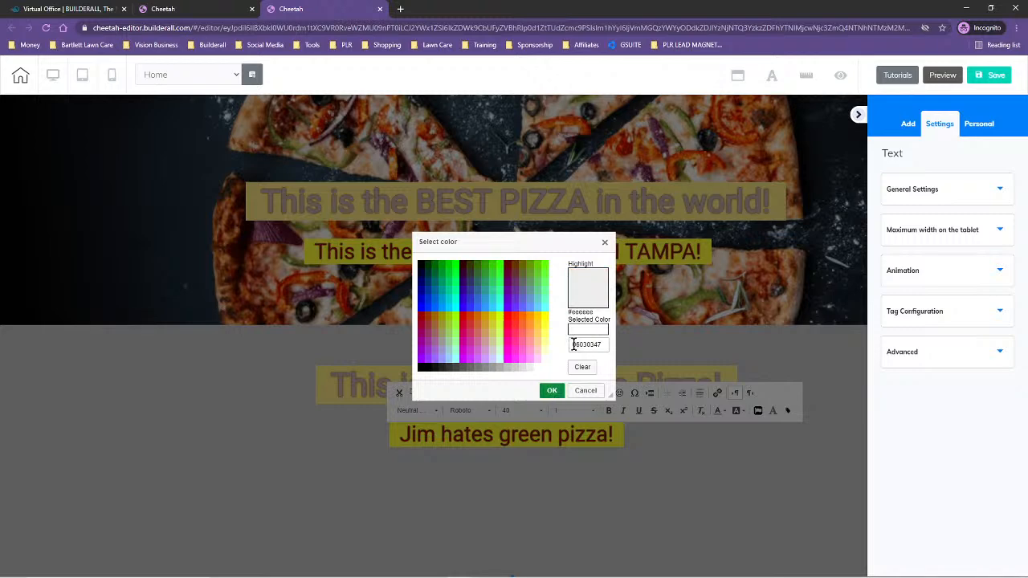
pyautogui.click(573, 344)
pyautogui.write('#')
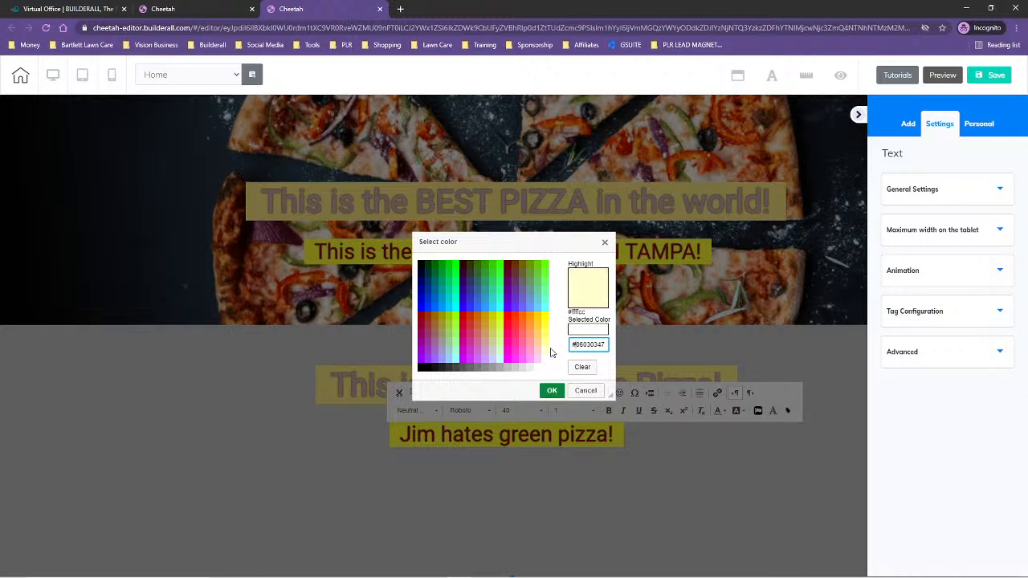
pyautogui.click(560, 346)
pyautogui.click(551, 391)
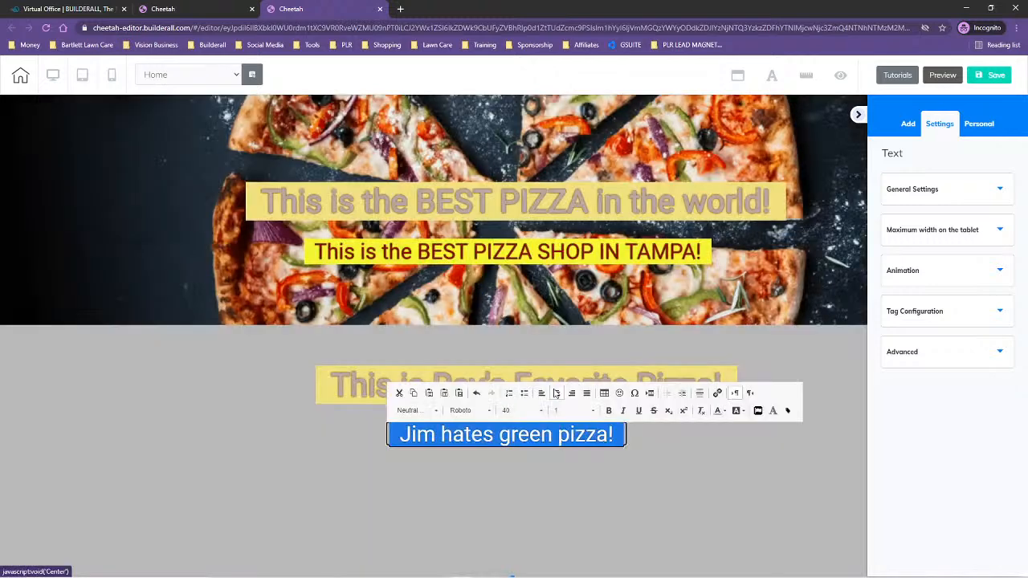
pyautogui.click(644, 500)
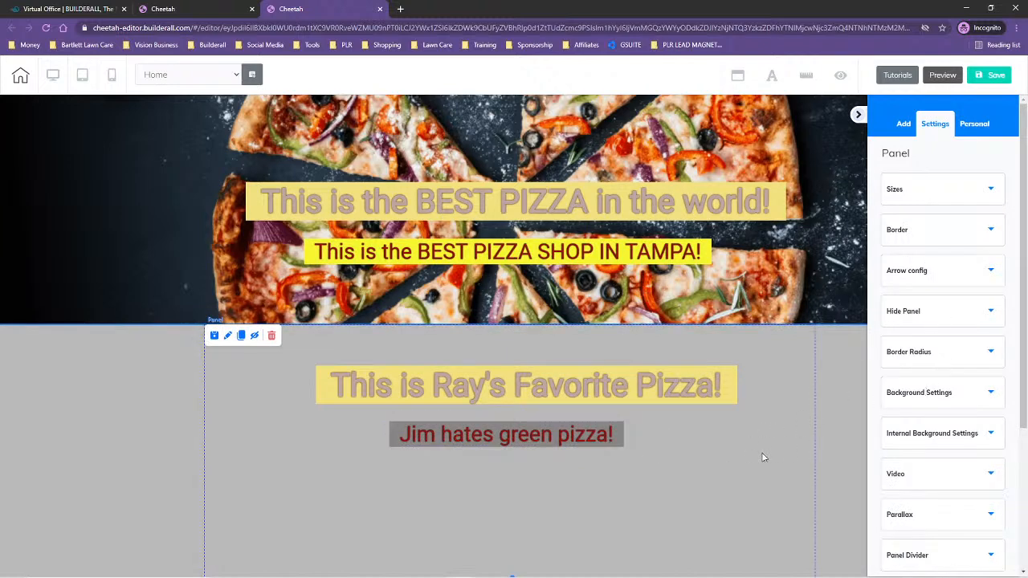
pyautogui.click(935, 400)
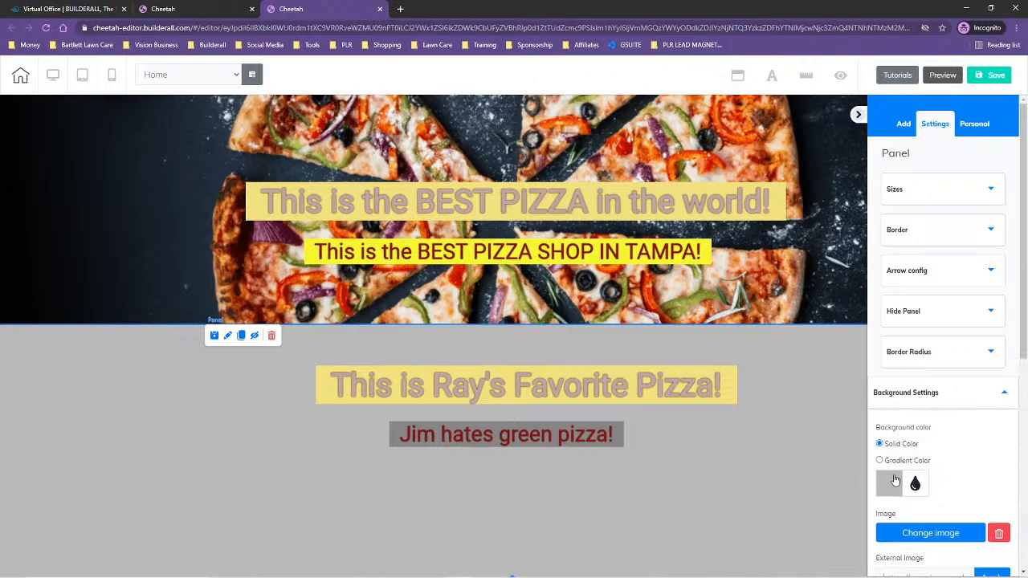
pyautogui.scroll(-3, 944, 394)
pyautogui.click(931, 319)
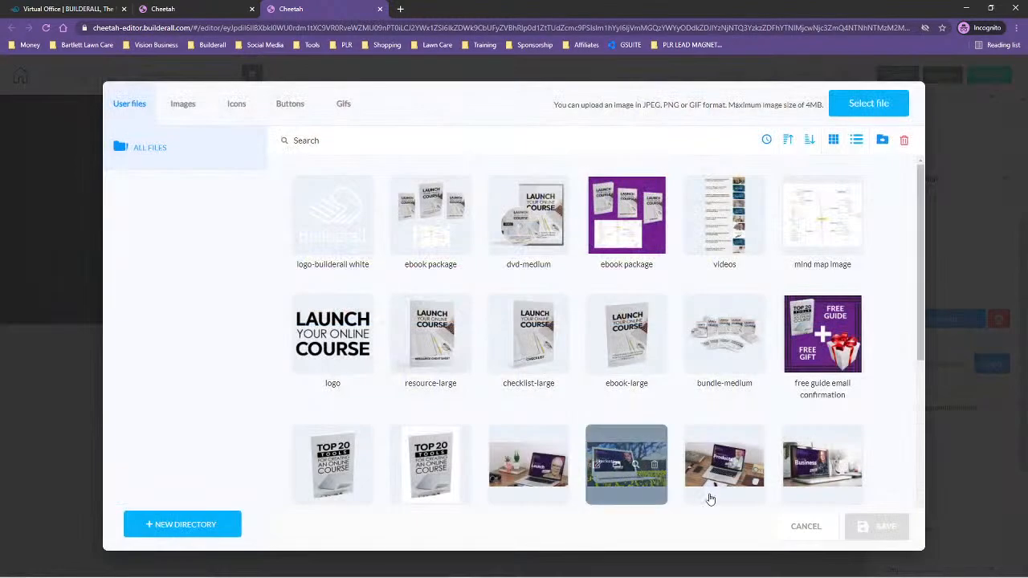
pyautogui.click(803, 526)
# Step: Move the "hates green pizza!" text above the H1 in the pizza image panel and set its text color to white
pyautogui.moveTo(534, 440); pyautogui.dragTo(538, 143)
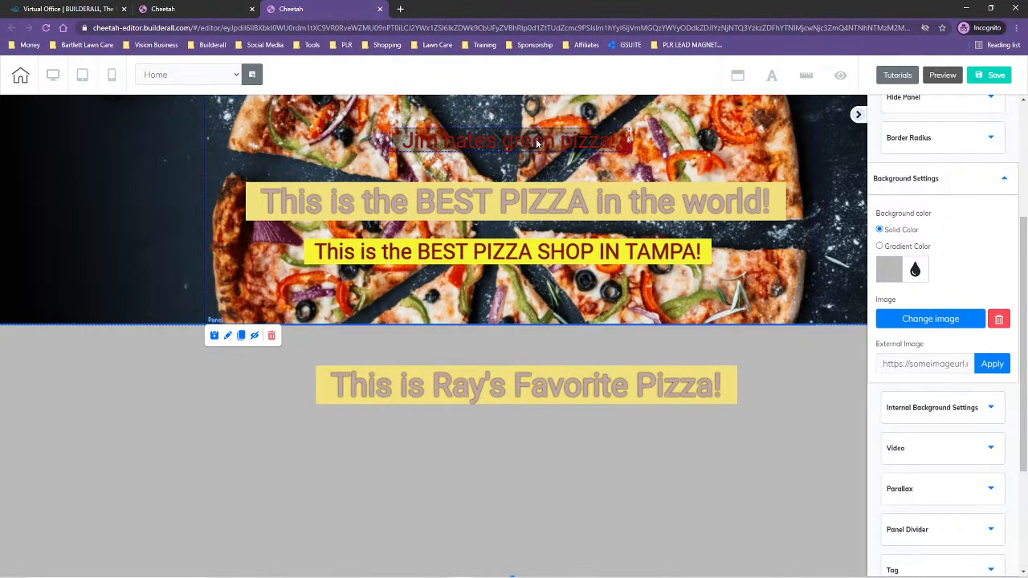
pyautogui.click(418, 143)
pyautogui.moveTo(401, 142); pyautogui.dragTo(634, 153)
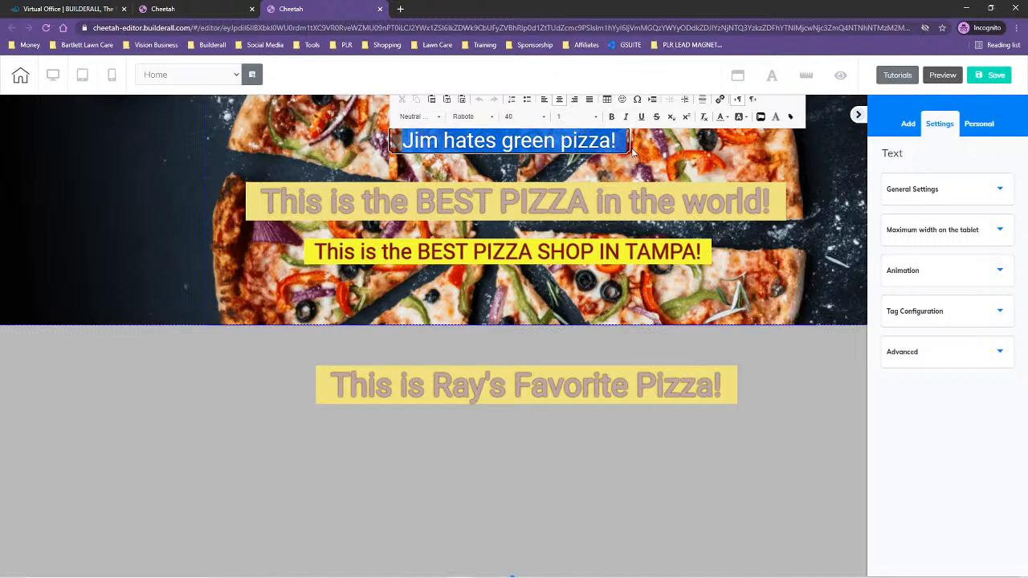
pyautogui.click(395, 142)
pyautogui.doubleClick(416, 140)
pyautogui.tripleClick(416, 141)
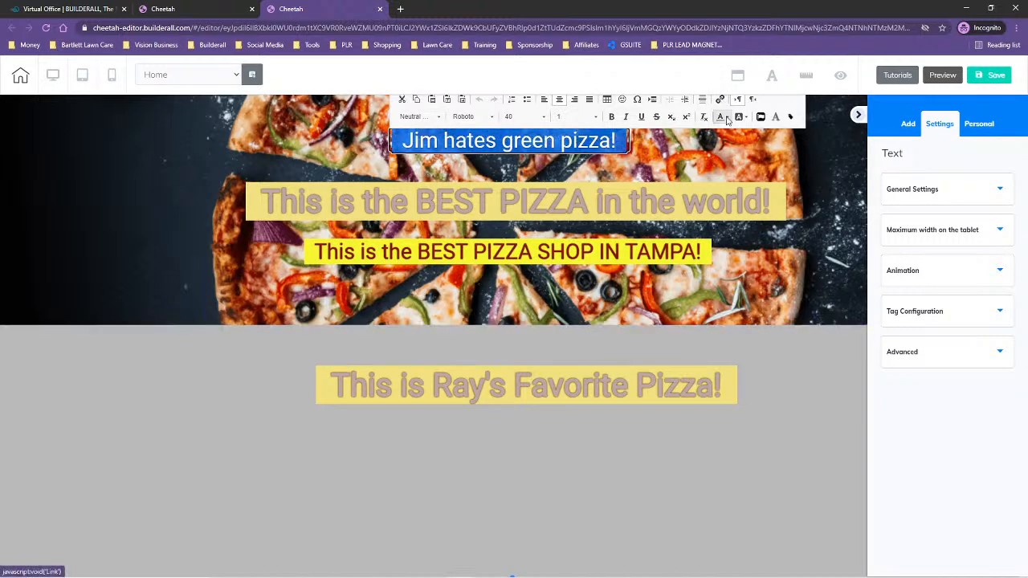
pyautogui.click(725, 117)
pyautogui.click(791, 181)
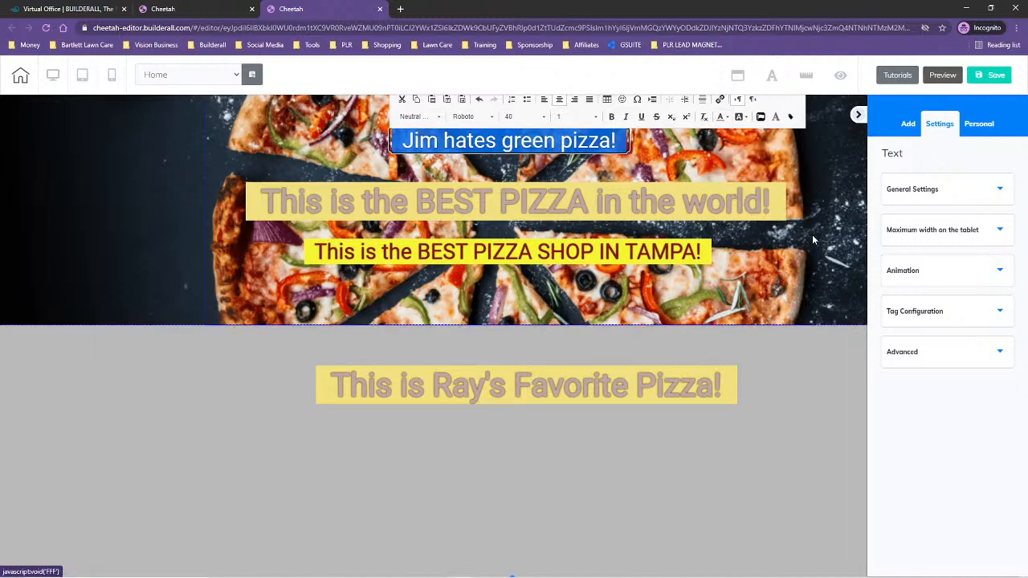
pyautogui.click(812, 234)
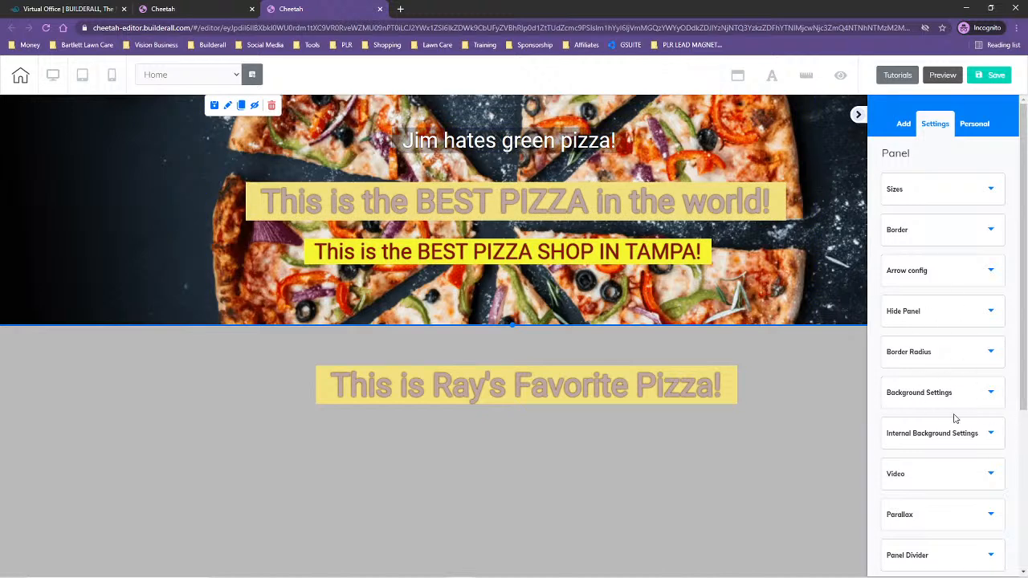
# Step: Nudge the "hates green pizza!" text slightly down toward the H1 and narrow its text box a little
pyautogui.click(831, 392)
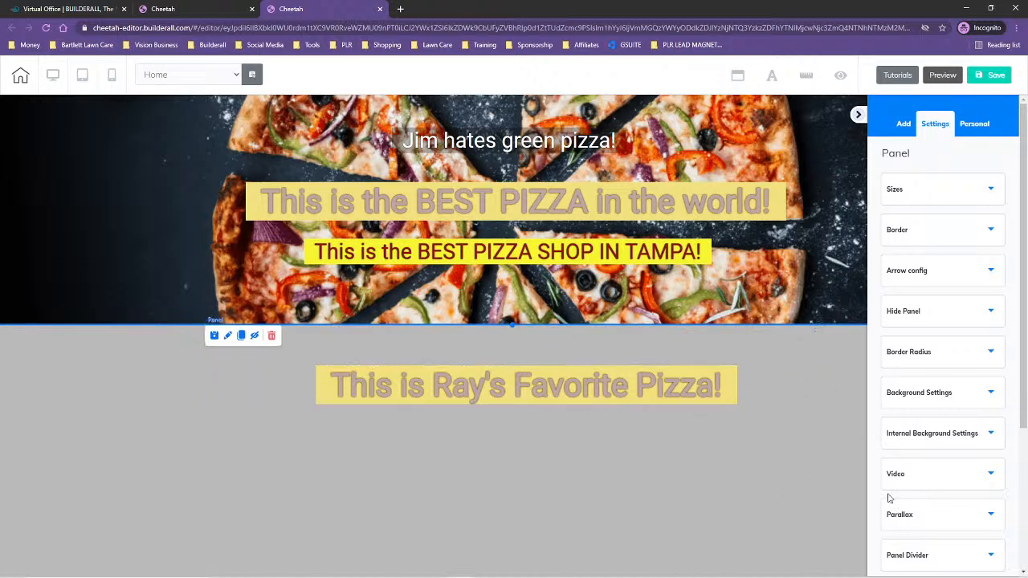
pyautogui.moveTo(488, 141)
pyautogui.mouseDown()
pyautogui.moveTo(519, 154)
pyautogui.moveTo(485, 144)
pyautogui.mouseUp()
pyautogui.click(485, 145)
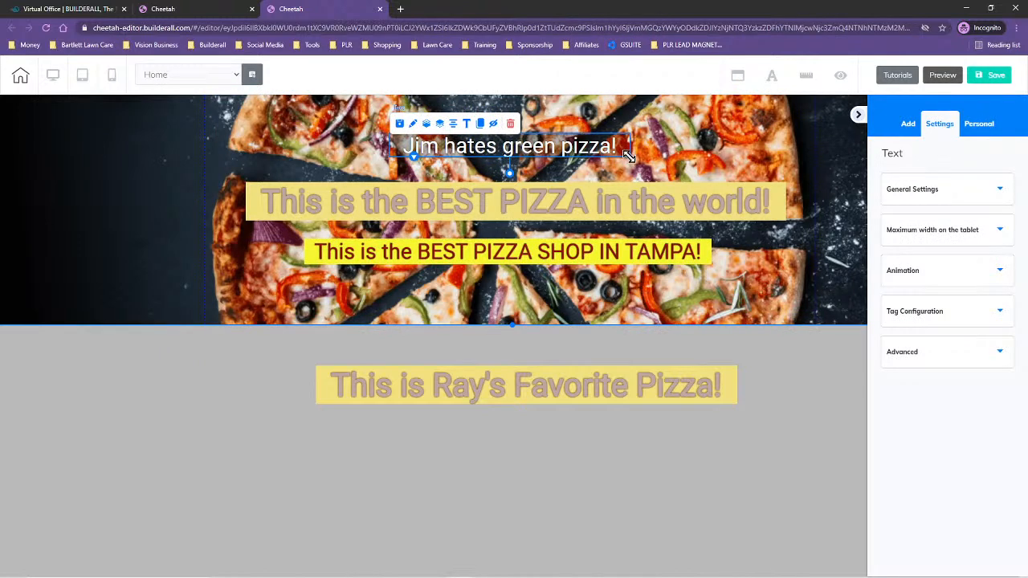
pyautogui.moveTo(629, 157); pyautogui.dragTo(624, 155)
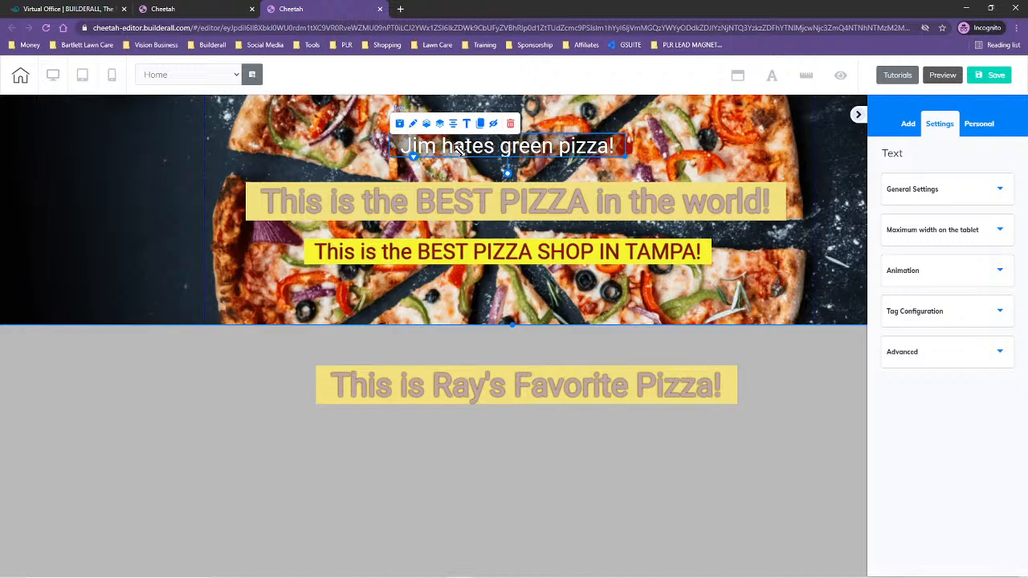
pyautogui.click(731, 154)
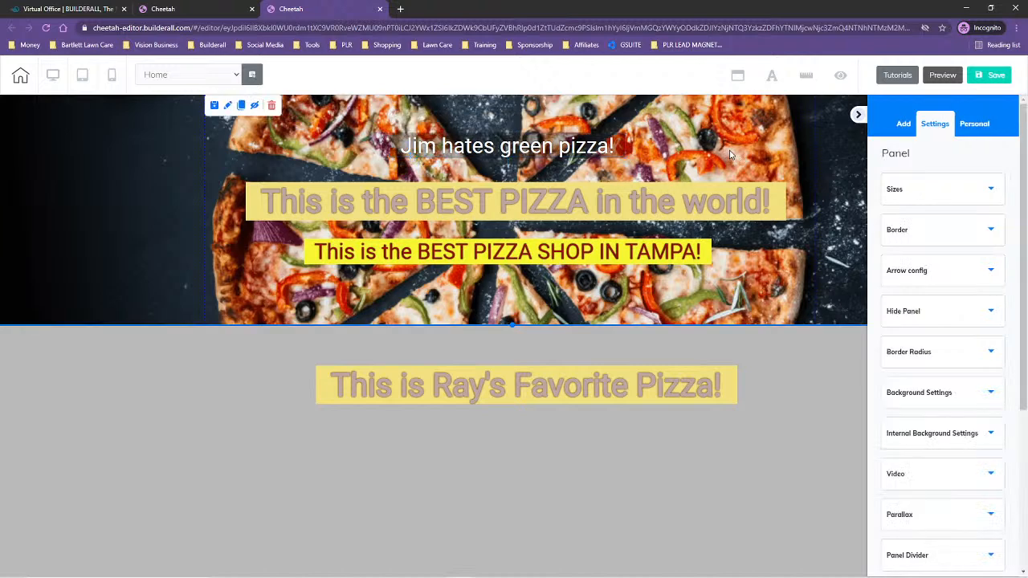